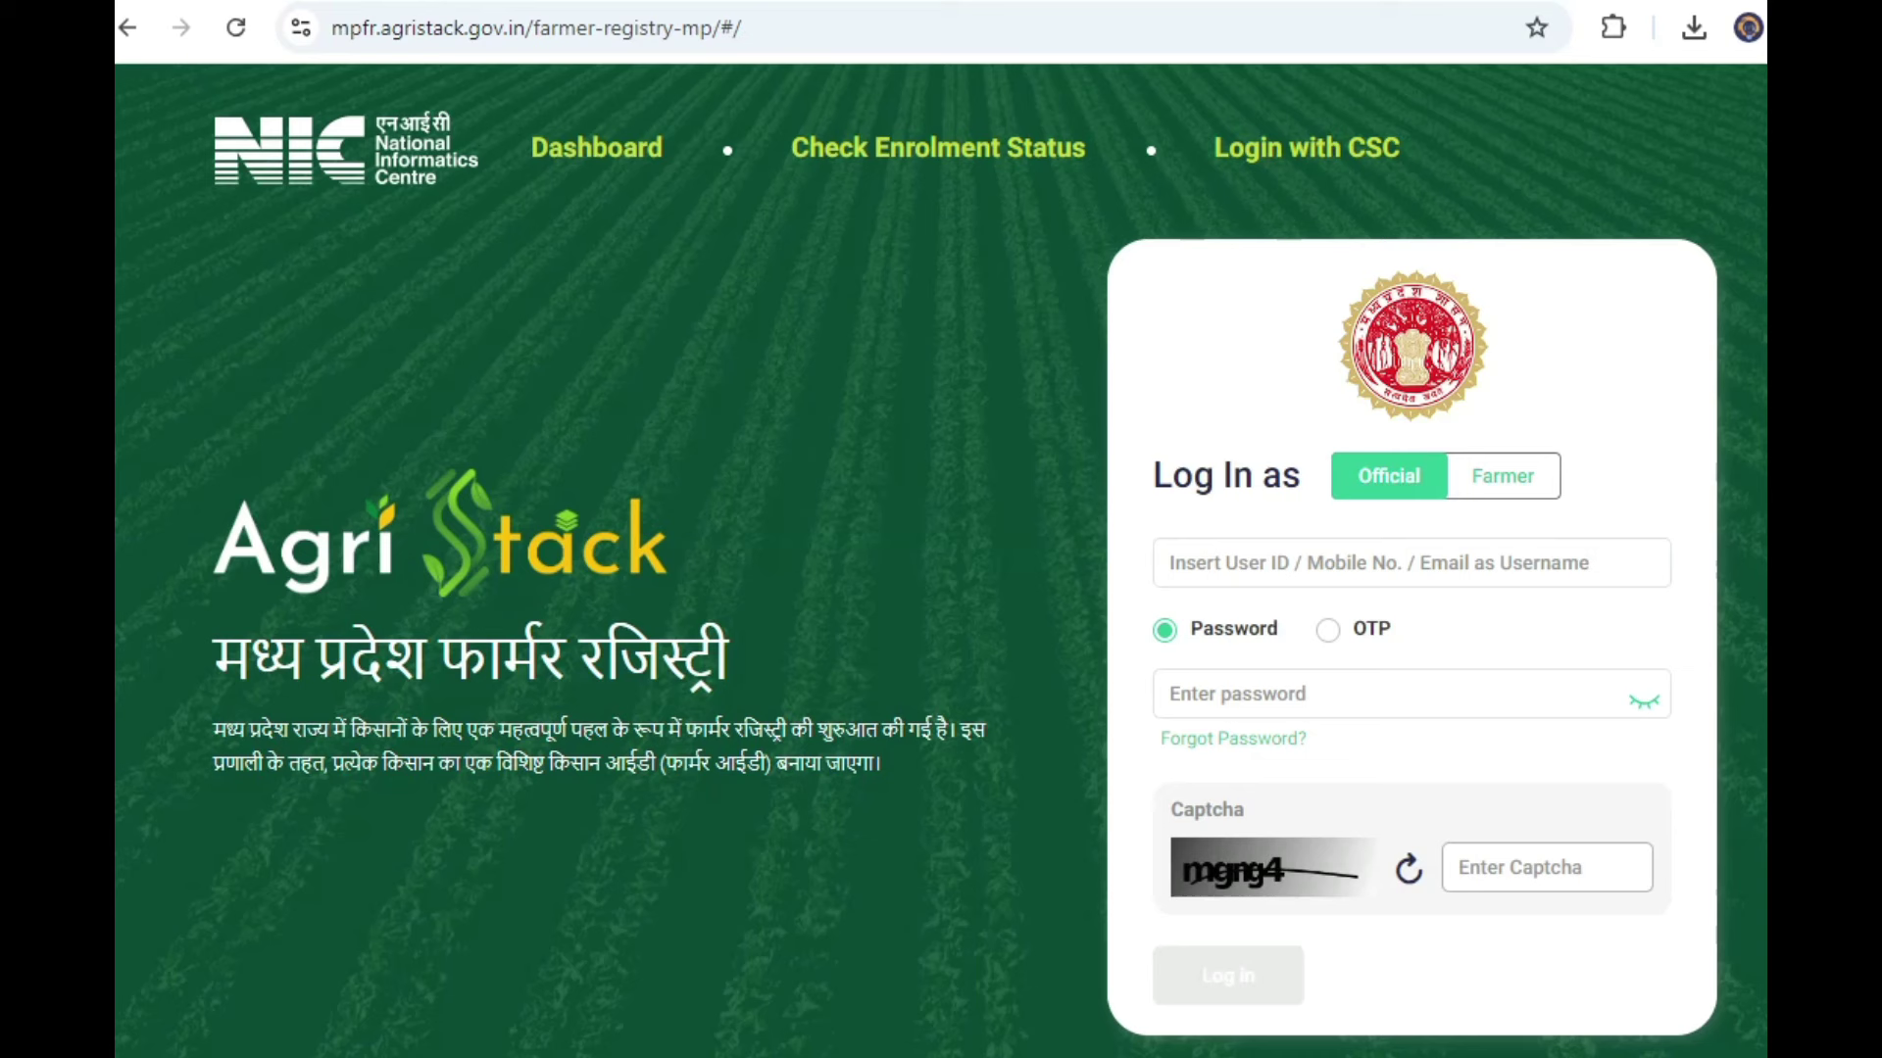
Step: Open the Forgot Password form from the official login and review its registered mobile number field
mouse_move(1123, 744)
left_mouse_down()
mouse_move(1274, 681)
mouse_move(1323, 784)
mouse_move(1126, 735)
mouse_move(1376, 710)
mouse_move(1050, 747)
mouse_move(1455, 698)
left_mouse_up()
left_click(1326, 819)
left_click(1240, 742)
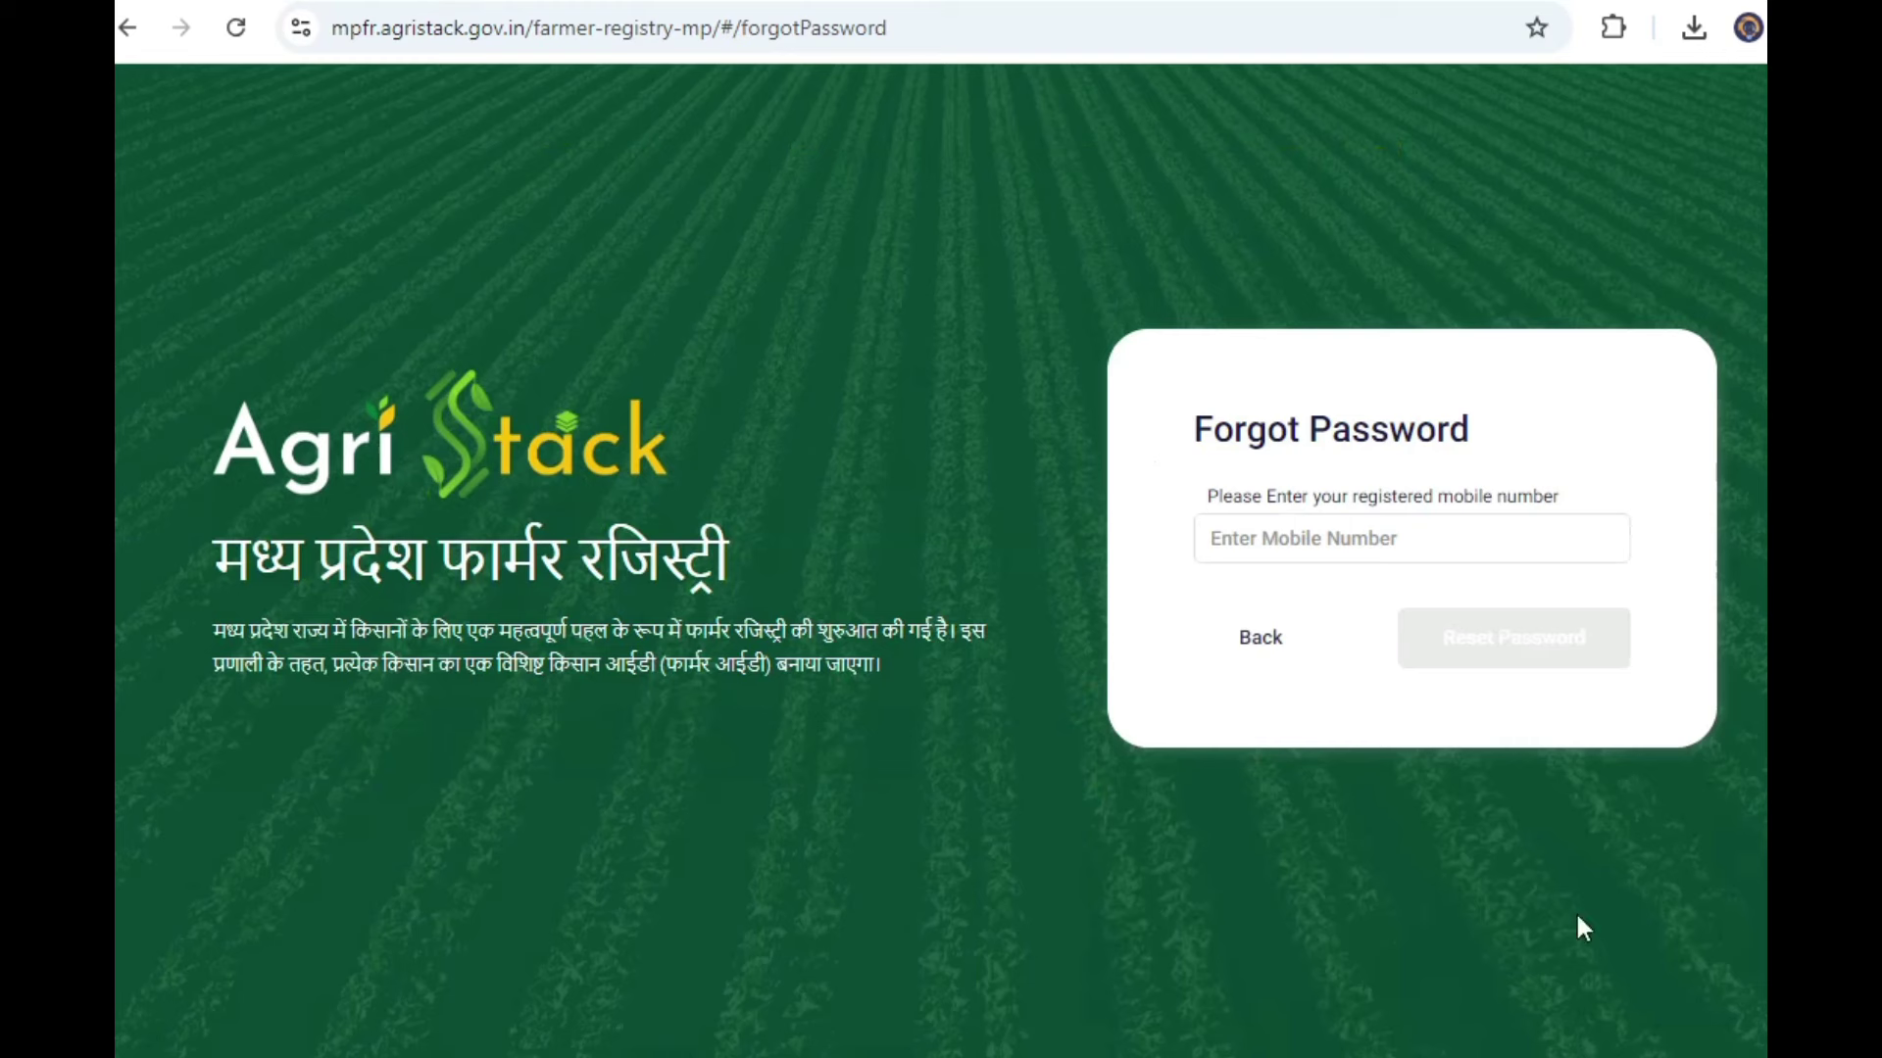
mouse_move(1172, 554)
left_mouse_down()
mouse_move(1415, 474)
mouse_move(1126, 559)
mouse_move(1502, 499)
mouse_move(1237, 480)
left_mouse_up()
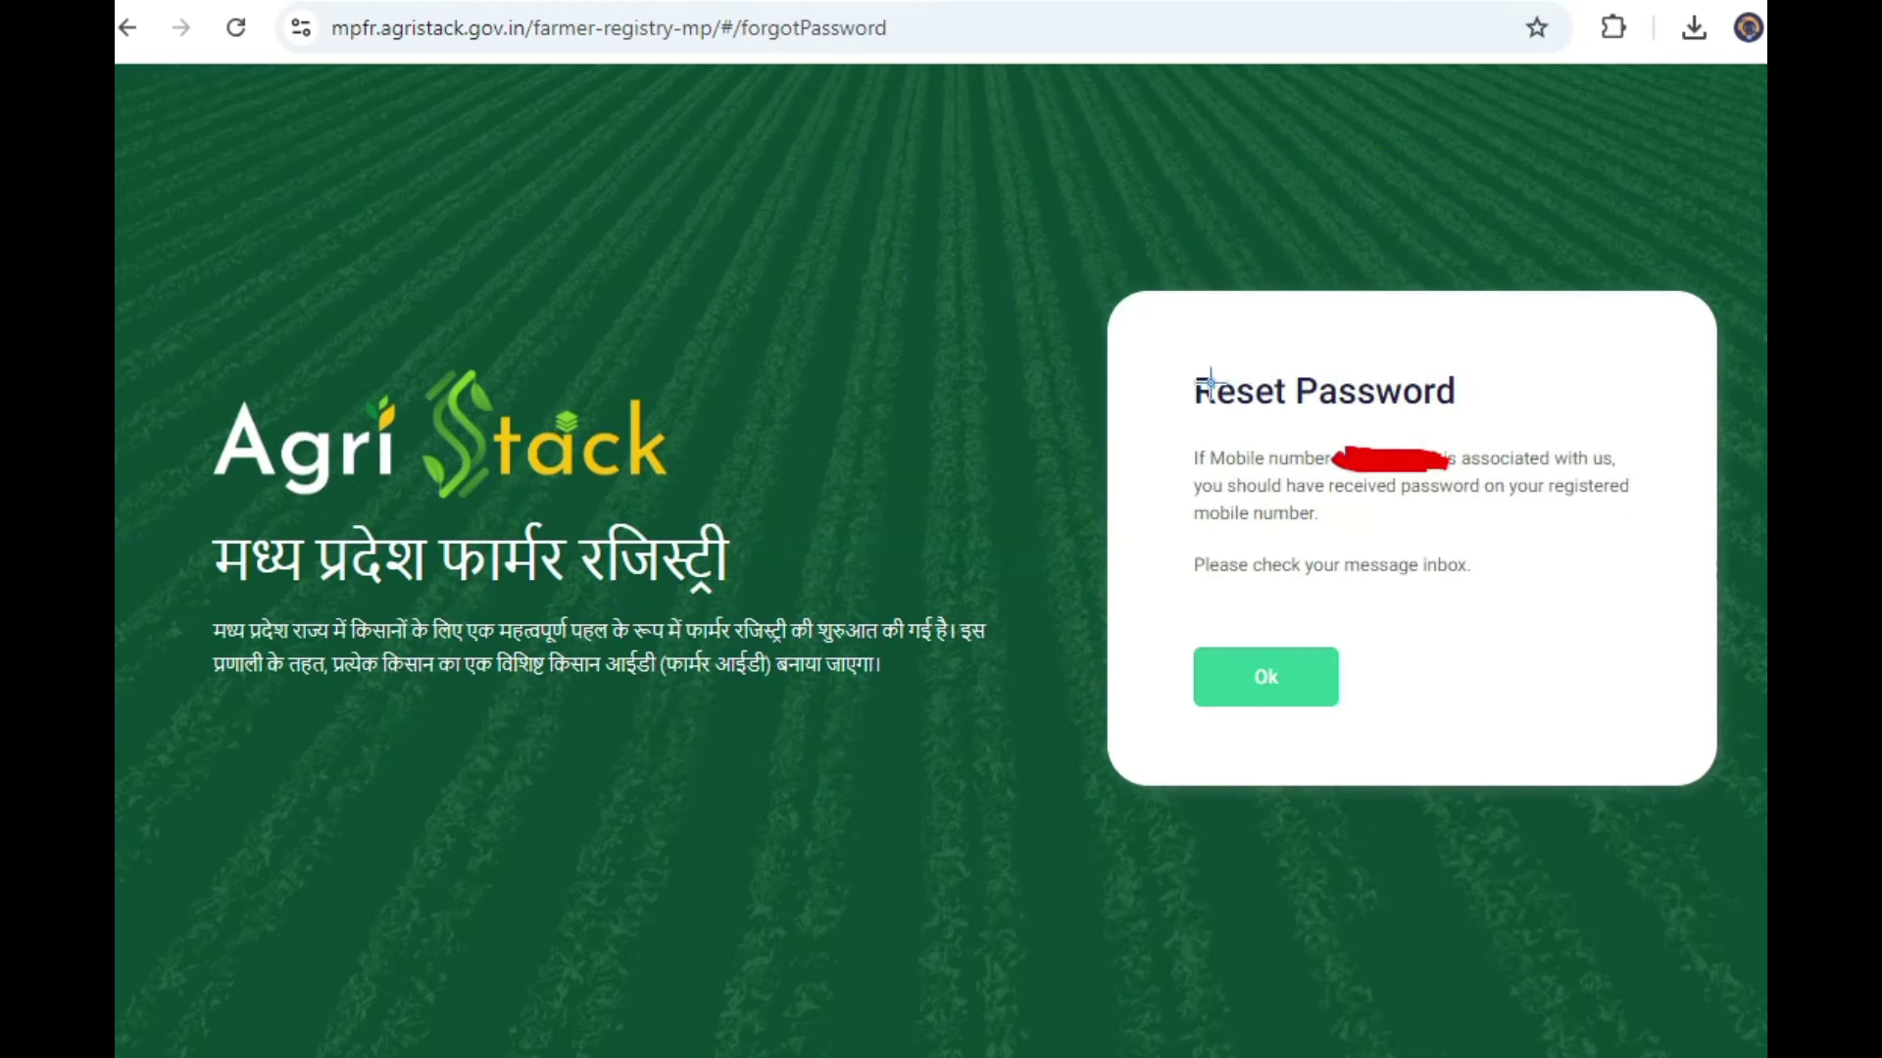
Step: Read the Reset Password notice about the registered mobile number, and acknowledge it to return to the login page
mouse_move(1158, 392)
left_mouse_down()
mouse_move(1222, 352)
mouse_move(1579, 344)
mouse_move(1680, 555)
mouse_move(1186, 588)
mouse_move(1277, 349)
left_mouse_up()
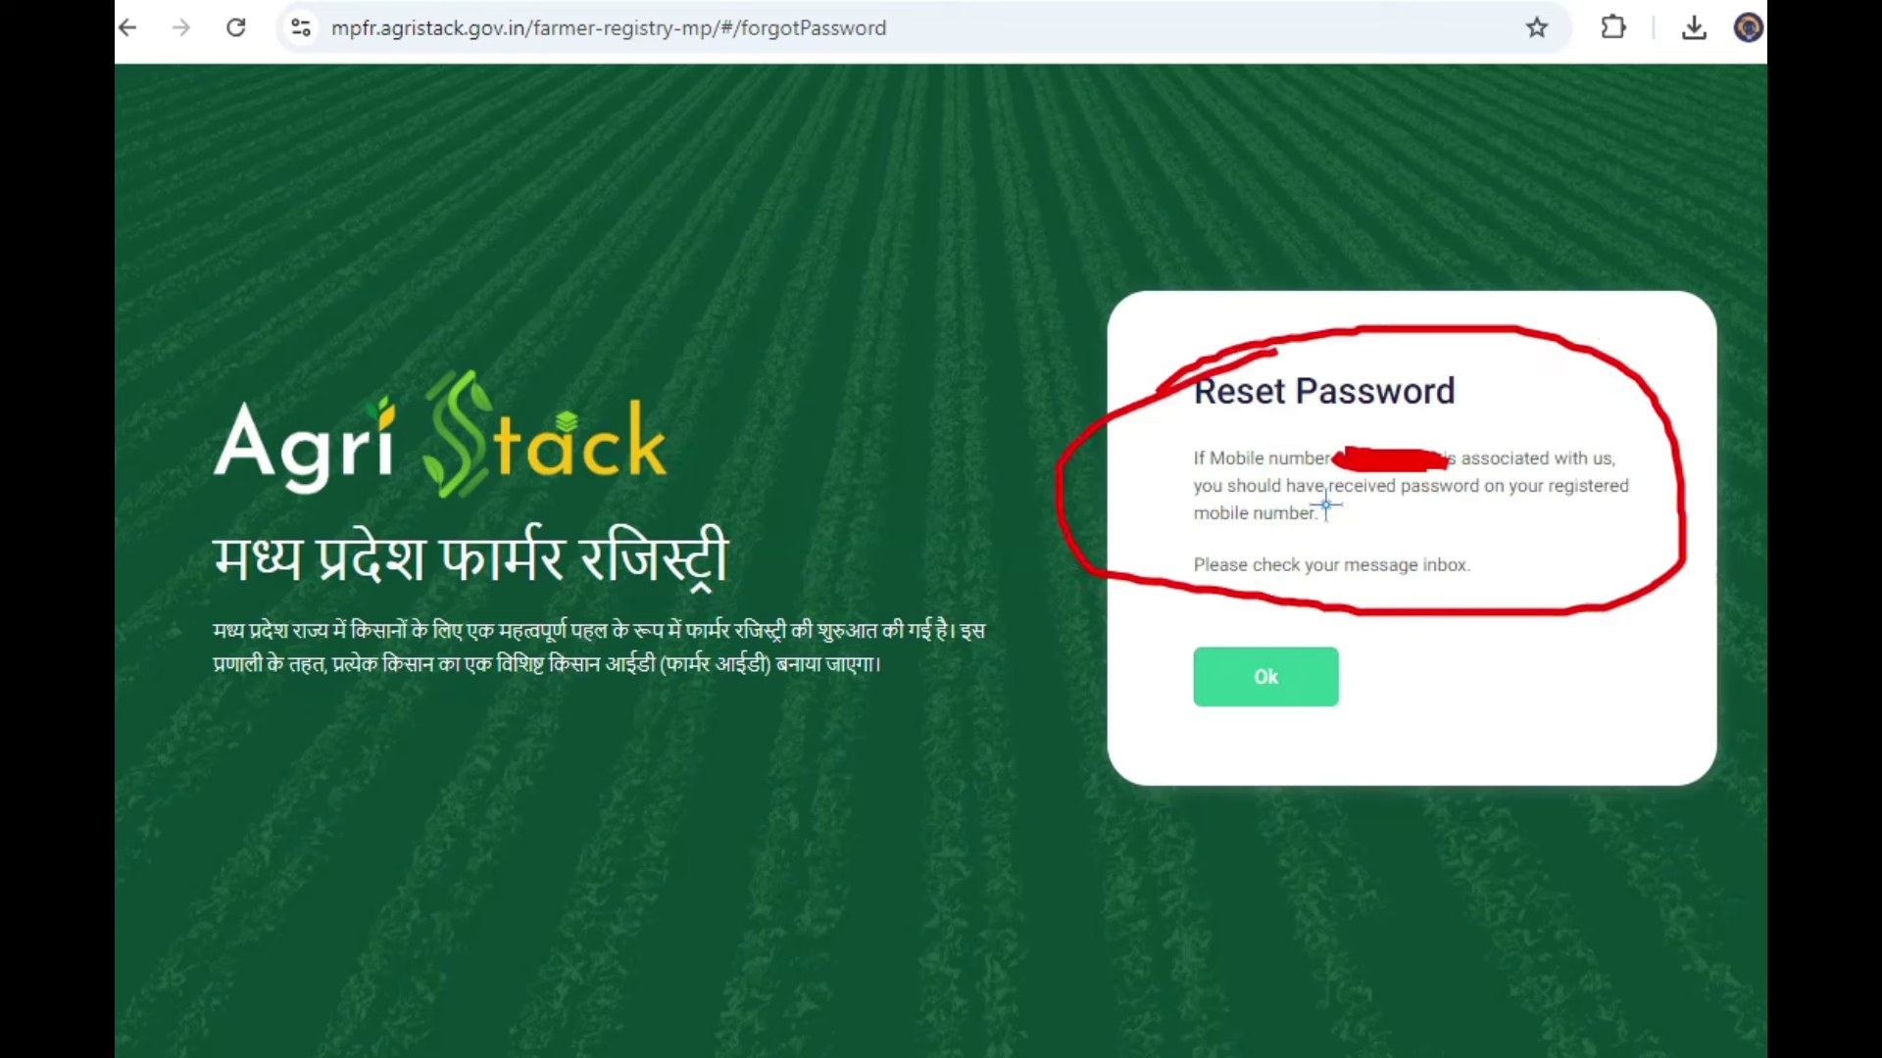
mouse_move(1320, 511)
left_mouse_down()
mouse_move(1411, 493)
mouse_move(1634, 511)
left_mouse_up()
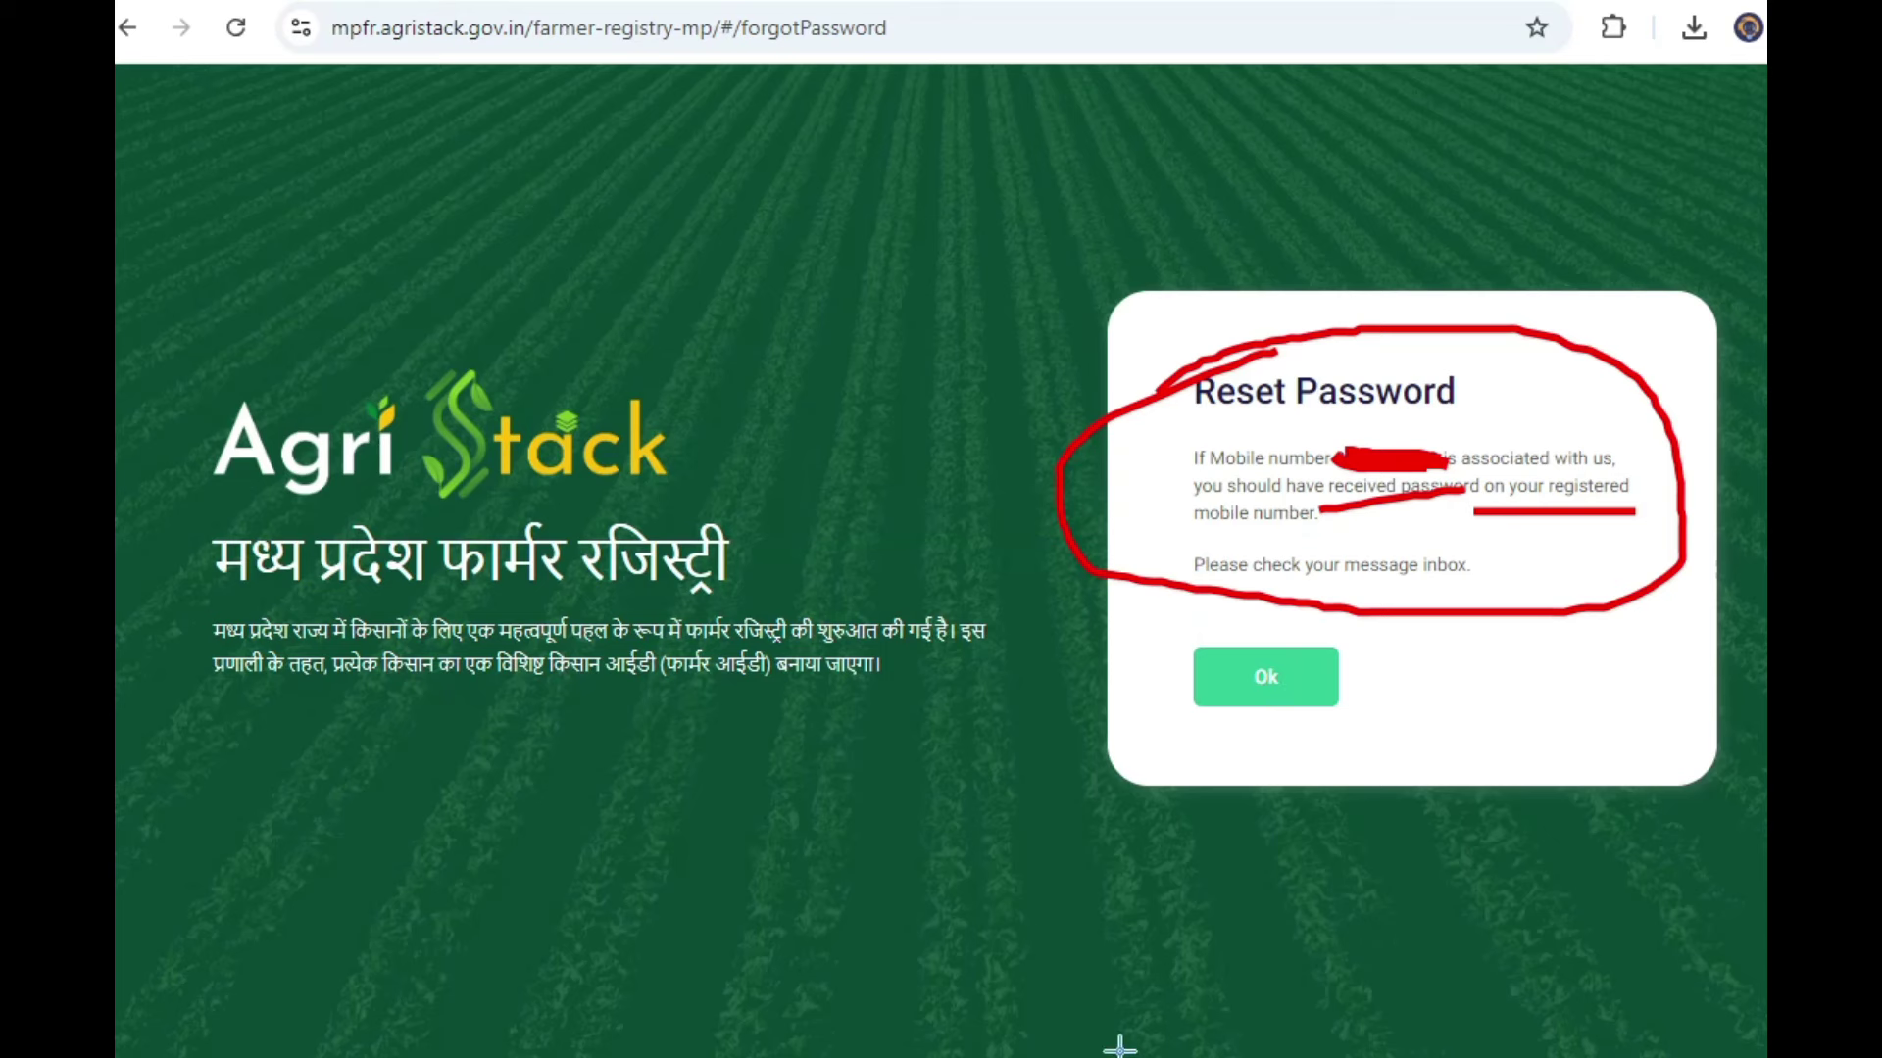
left_click(1265, 676)
Step: Examine the username, password and captcha fields of the official login form
mouse_move(1157, 546)
left_mouse_down()
mouse_move(1440, 524)
mouse_move(1201, 496)
mouse_move(1428, 558)
mouse_move(1573, 515)
mouse_move(1406, 515)
mouse_move(1550, 510)
left_mouse_up()
mouse_move(1149, 699)
left_mouse_down()
mouse_move(1181, 674)
mouse_move(1259, 735)
mouse_move(1245, 674)
mouse_move(1281, 676)
left_mouse_up()
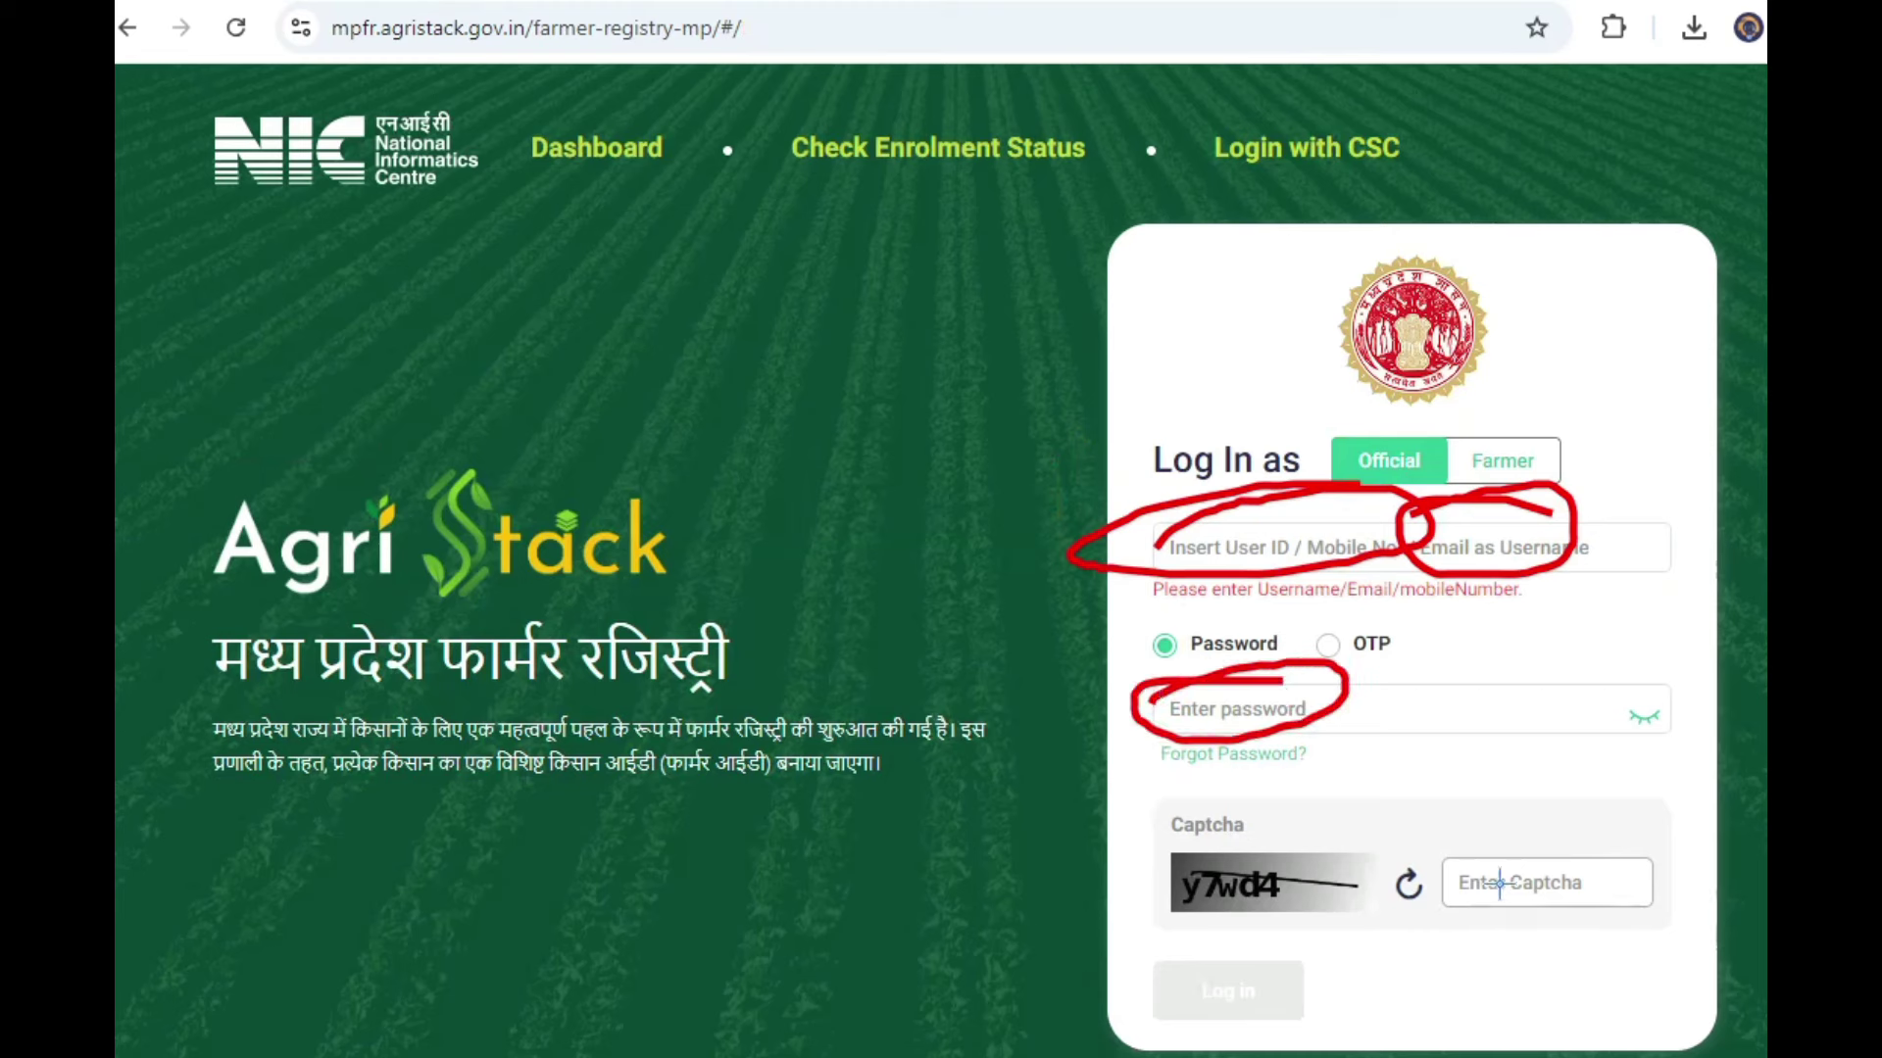
mouse_move(1522, 855)
left_mouse_down()
mouse_move(1553, 896)
mouse_move(1666, 813)
left_mouse_up()
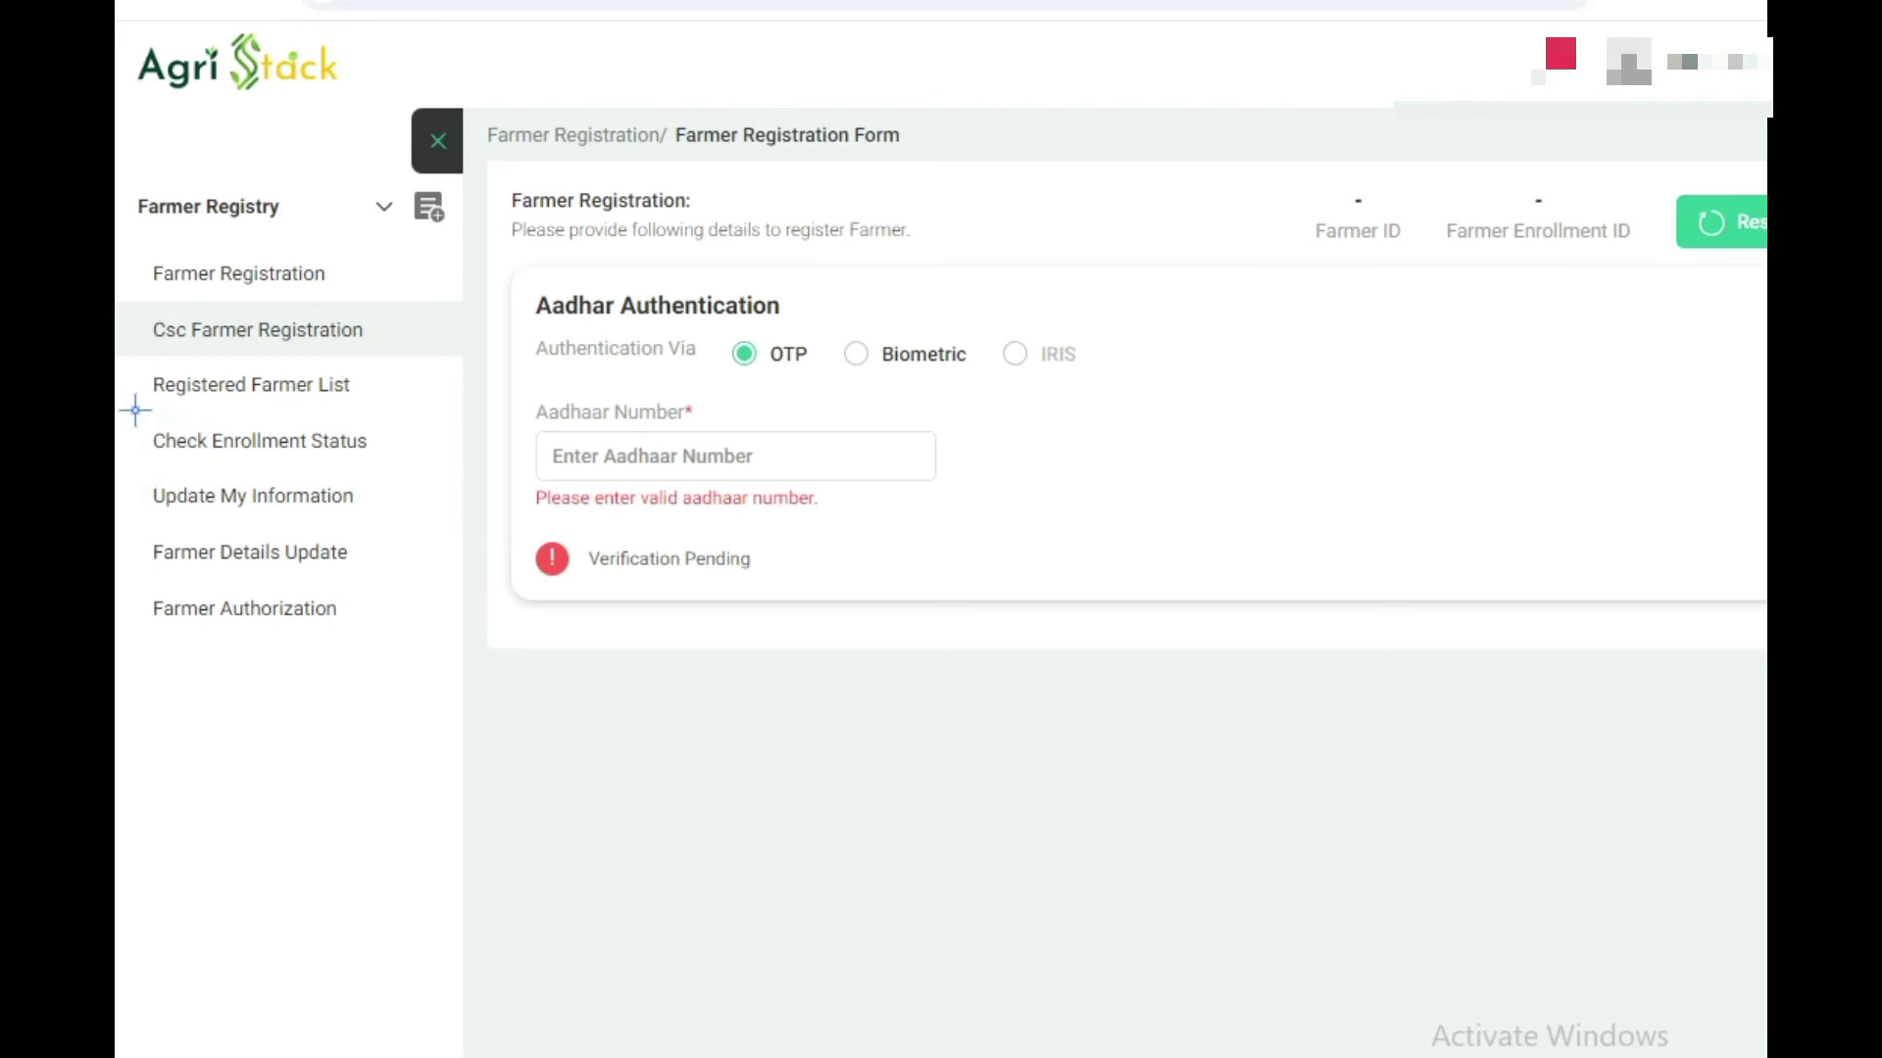
Step: Open the Check Enrollment Status page and review its Enrolment ID and Aadhaar Number lookup options
mouse_move(132, 428)
left_mouse_down()
mouse_move(280, 385)
mouse_move(404, 416)
mouse_move(370, 460)
mouse_move(125, 468)
mouse_move(128, 417)
mouse_move(196, 460)
mouse_move(400, 463)
left_mouse_up()
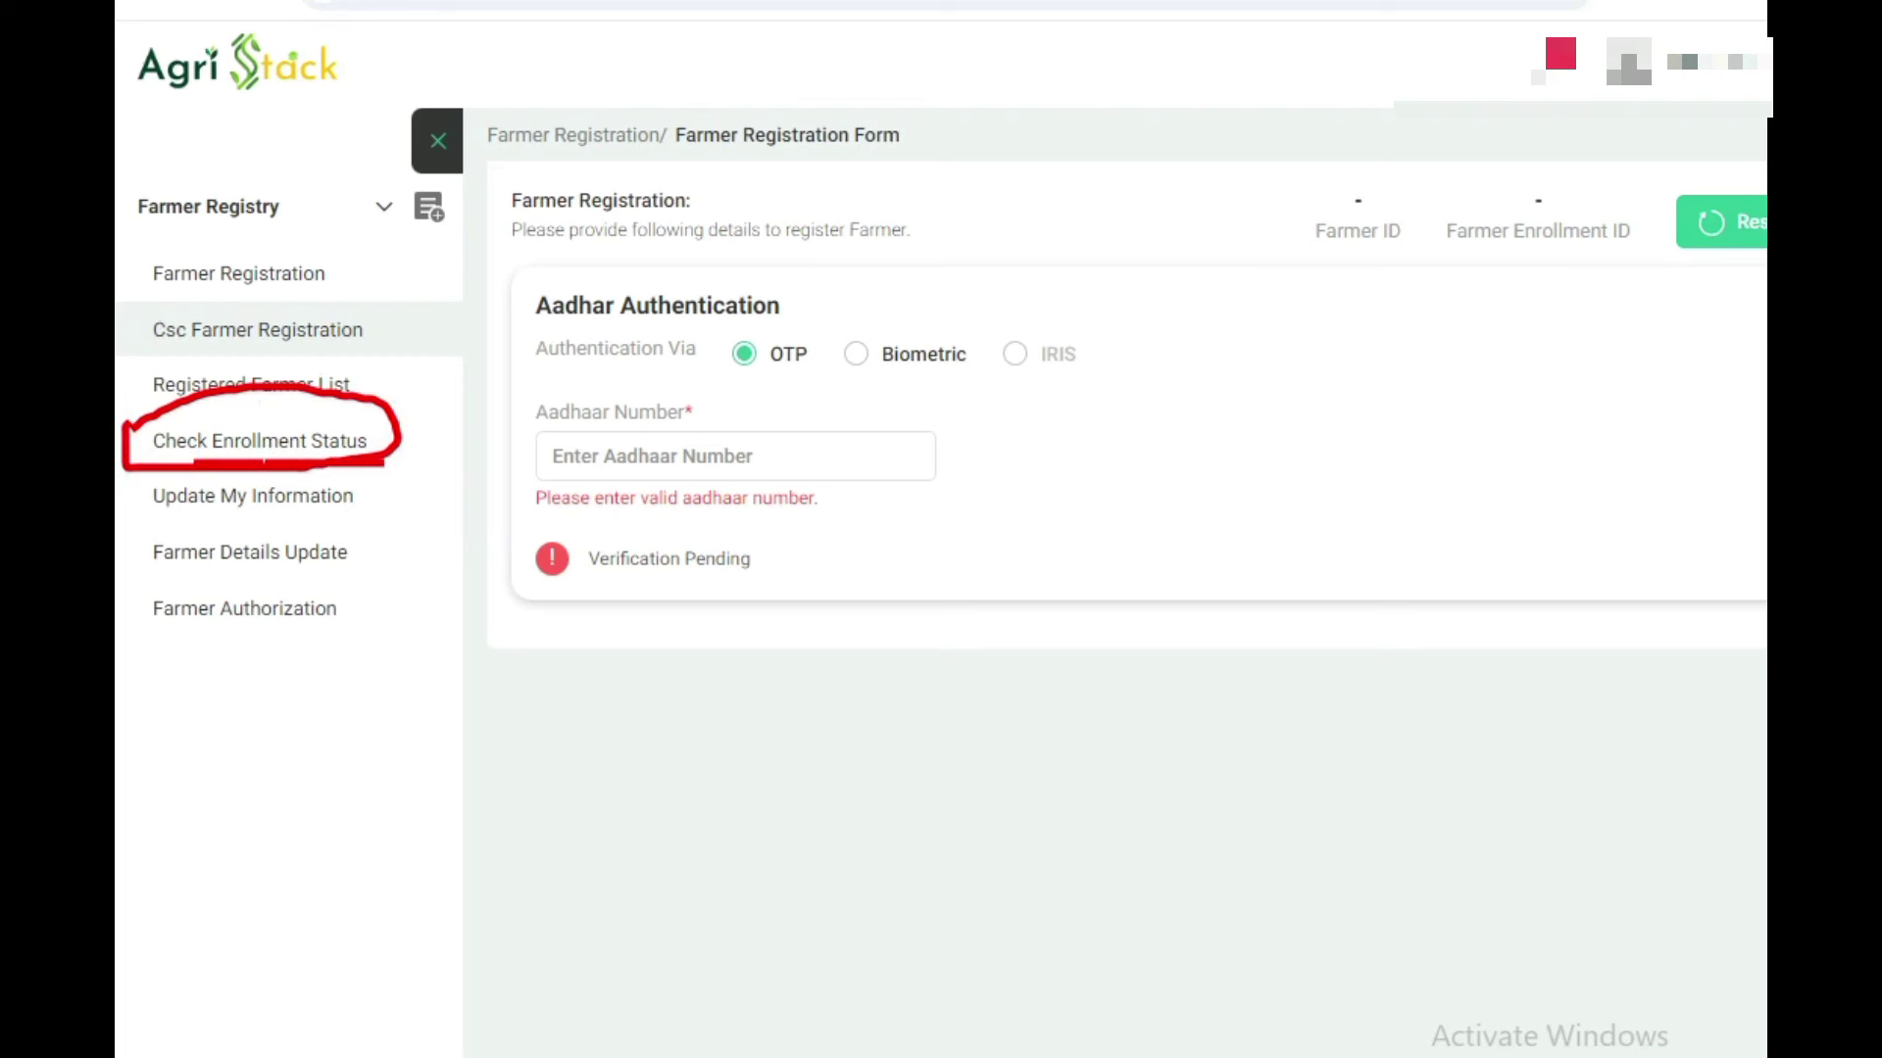
left_click(260, 448)
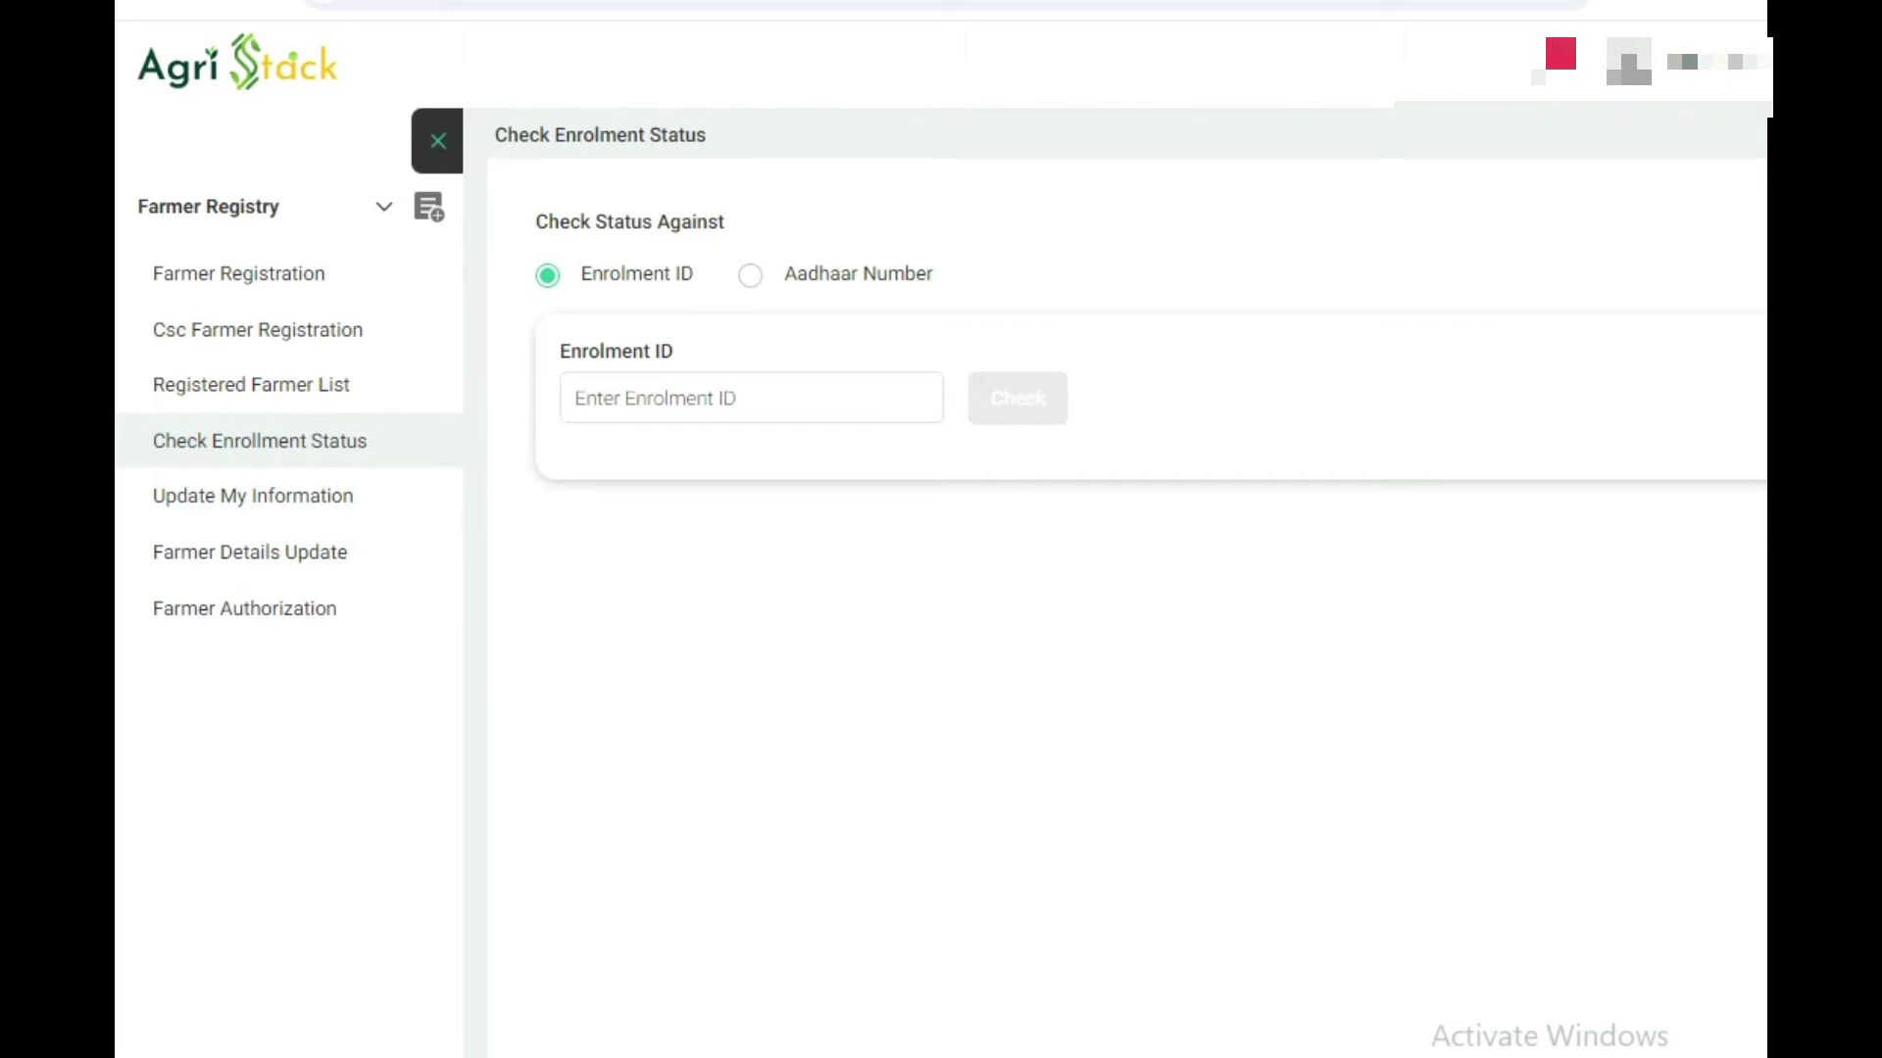
mouse_move(522, 294)
left_mouse_down()
mouse_move(538, 267)
mouse_move(724, 237)
mouse_move(616, 312)
mouse_move(524, 232)
mouse_move(718, 221)
mouse_move(663, 314)
mouse_move(496, 275)
mouse_move(596, 226)
mouse_move(715, 237)
mouse_move(649, 315)
mouse_move(584, 311)
left_mouse_up()
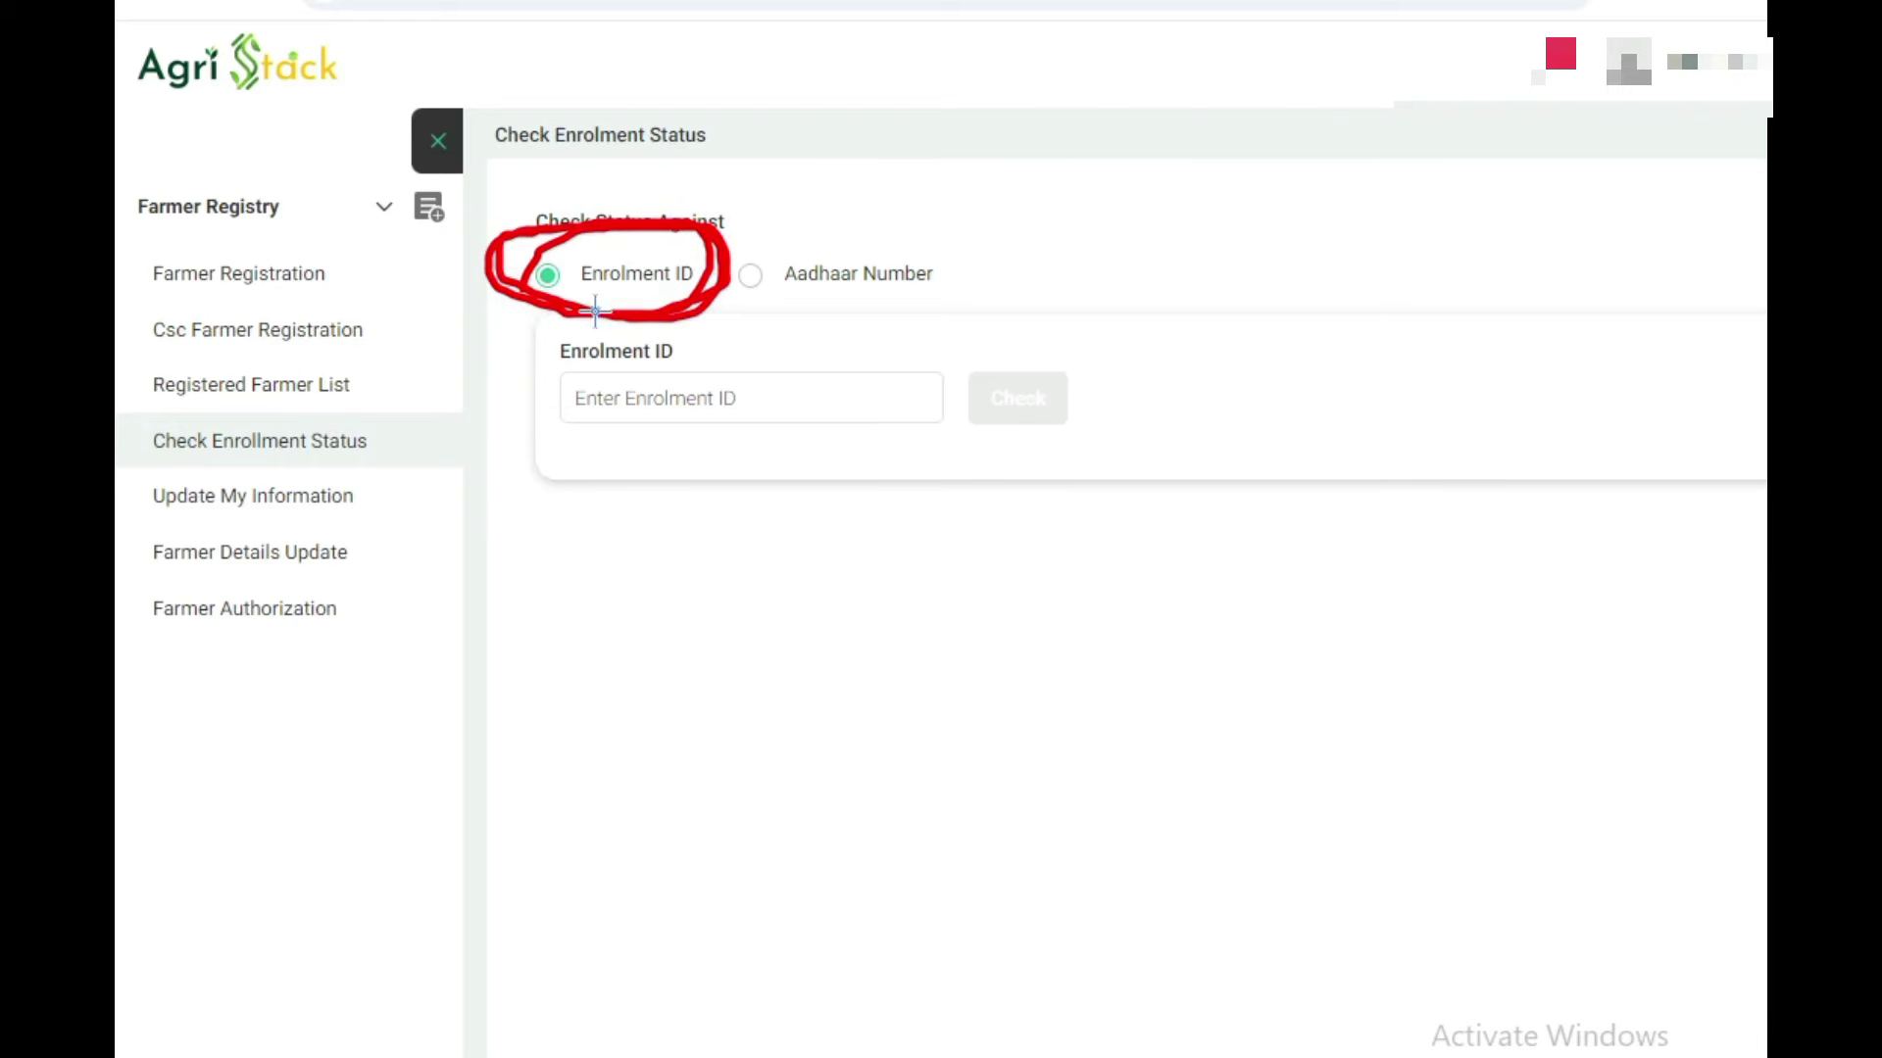
left_click_drag(600, 399, 705, 345)
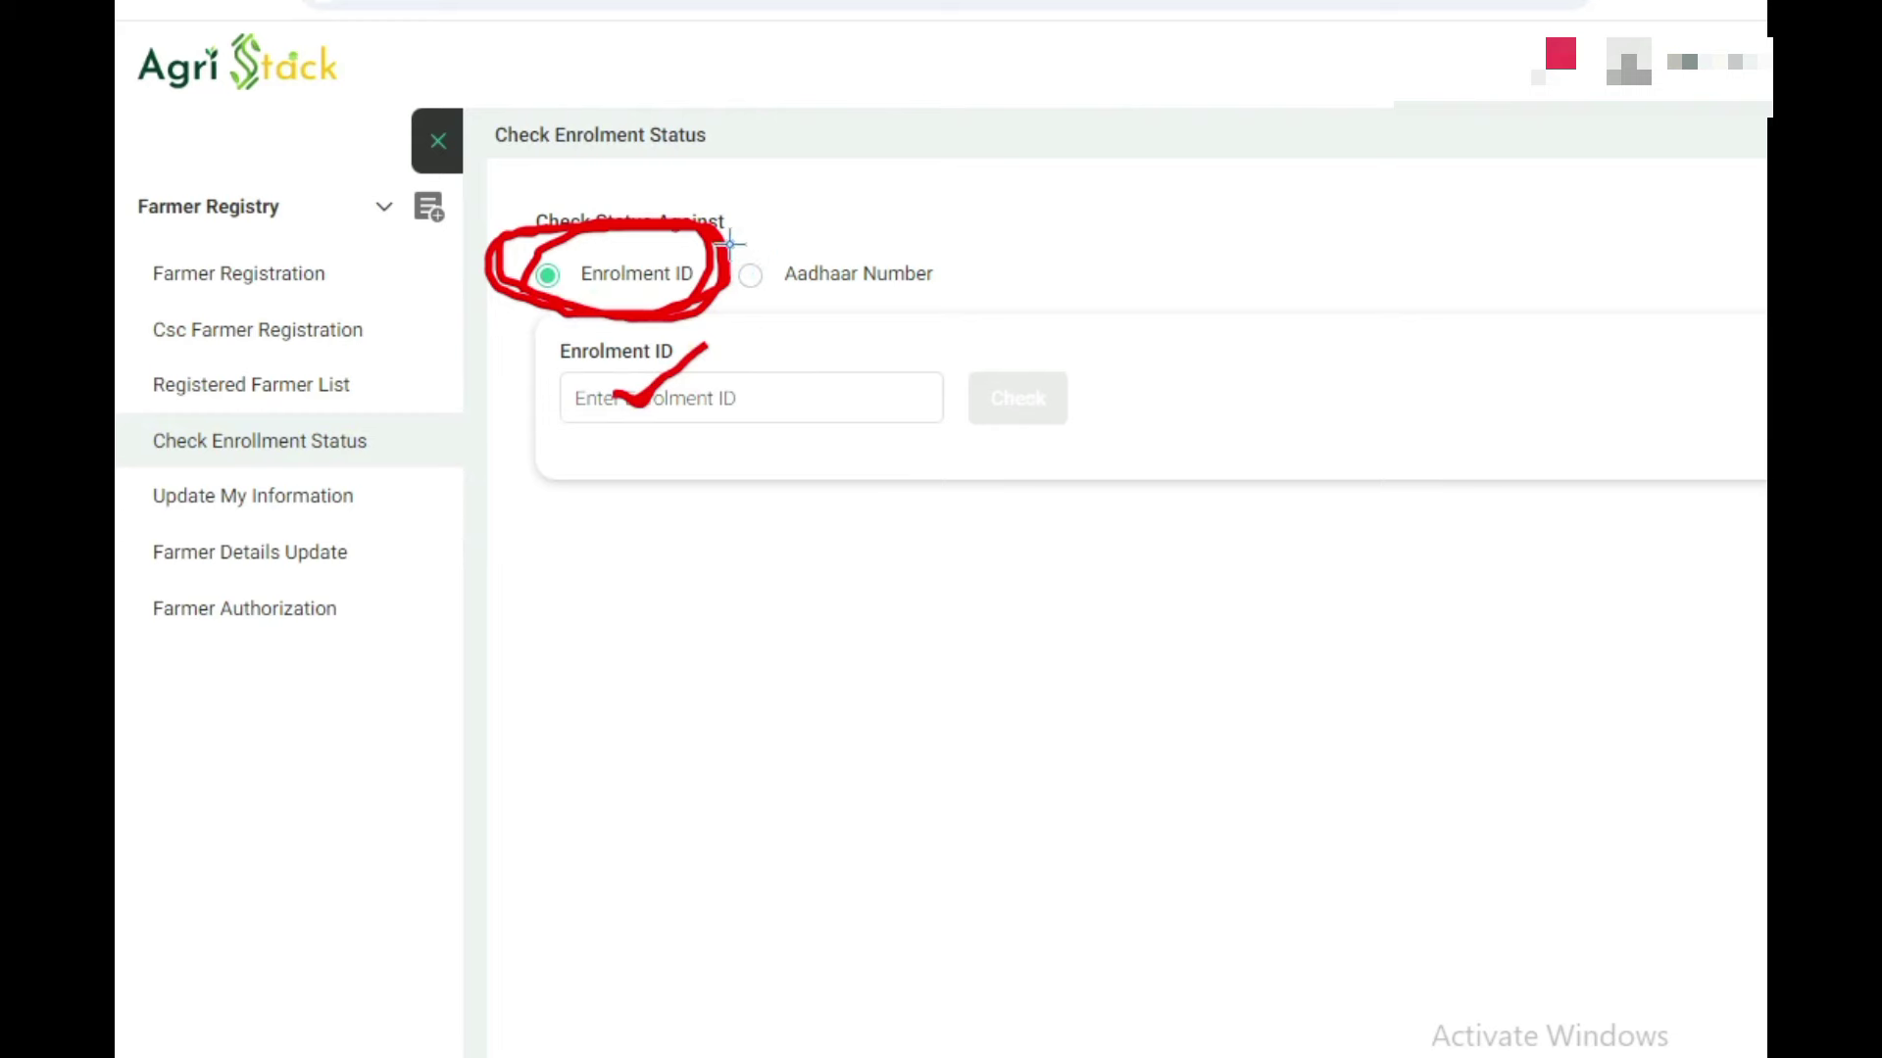
mouse_move(725, 245)
left_mouse_down()
mouse_move(957, 219)
mouse_move(823, 306)
mouse_move(718, 223)
mouse_move(1002, 245)
mouse_move(739, 297)
mouse_move(915, 180)
mouse_move(1045, 209)
left_mouse_up()
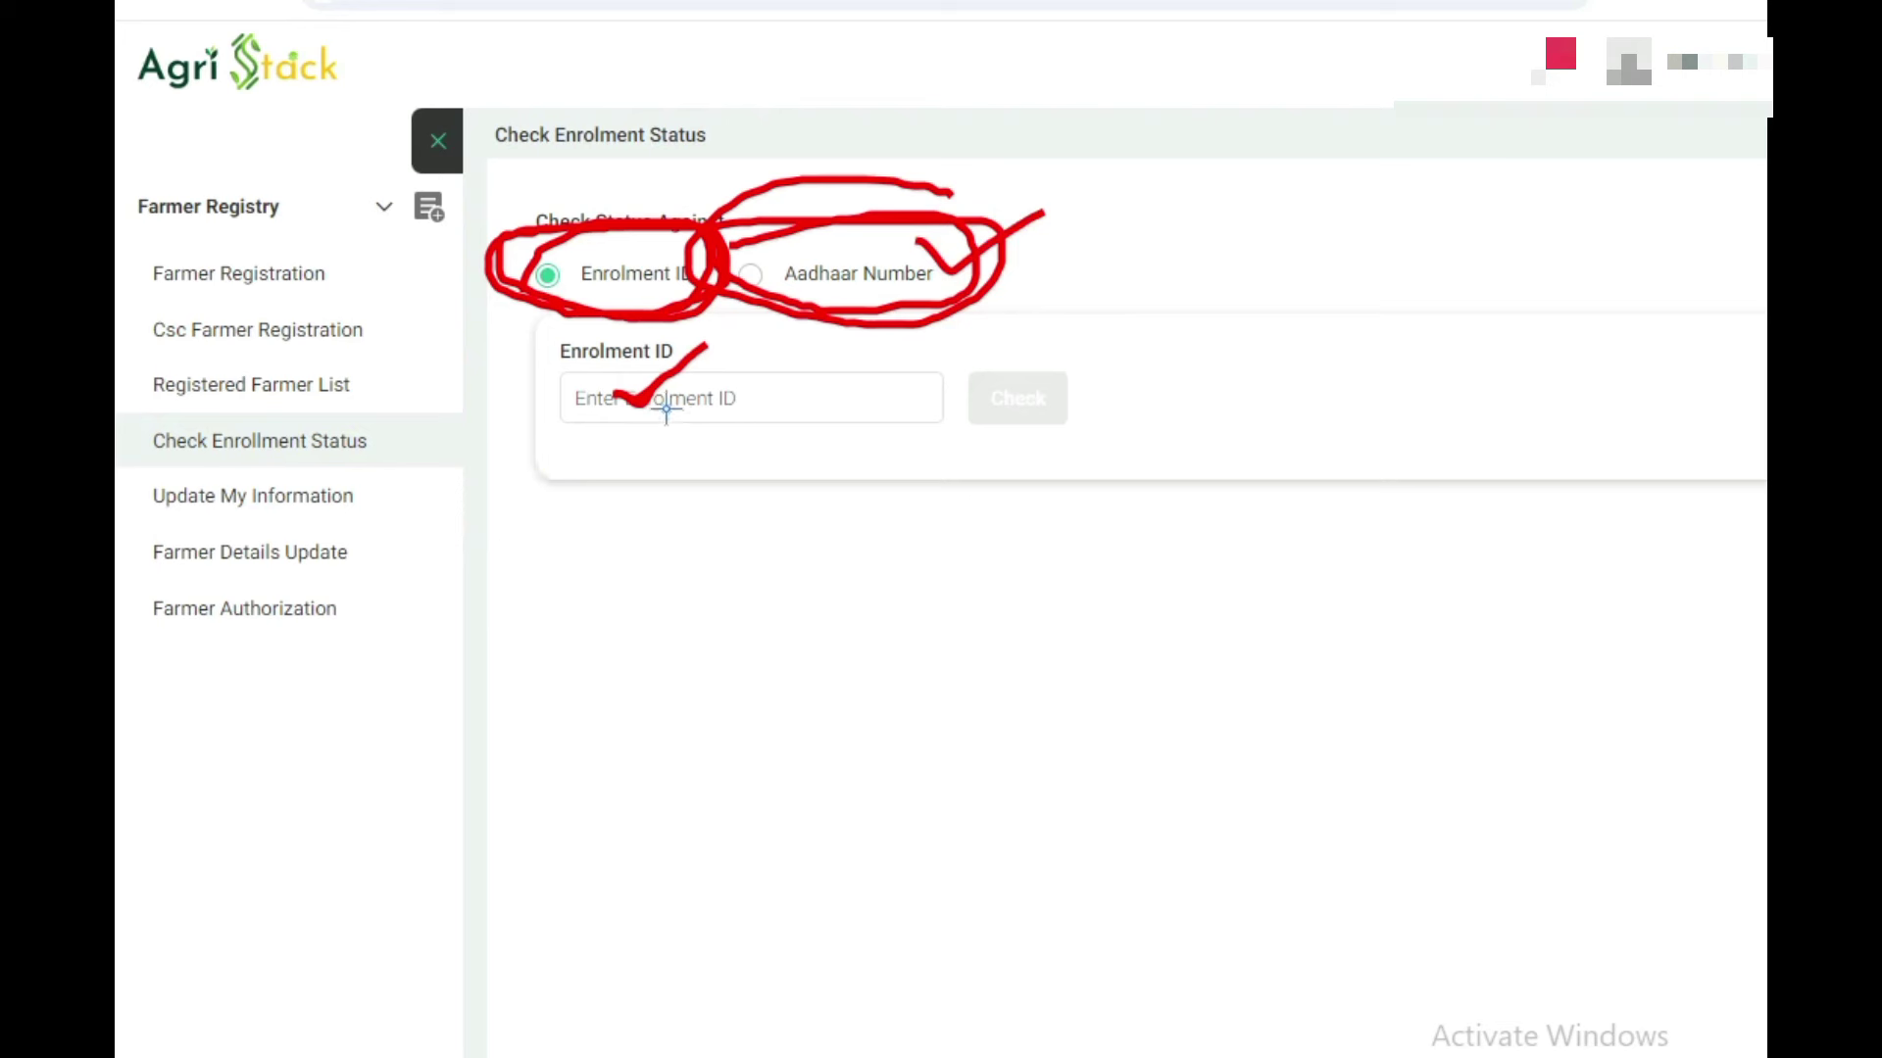
left_click_drag(664, 408, 771, 366)
key("Escape")
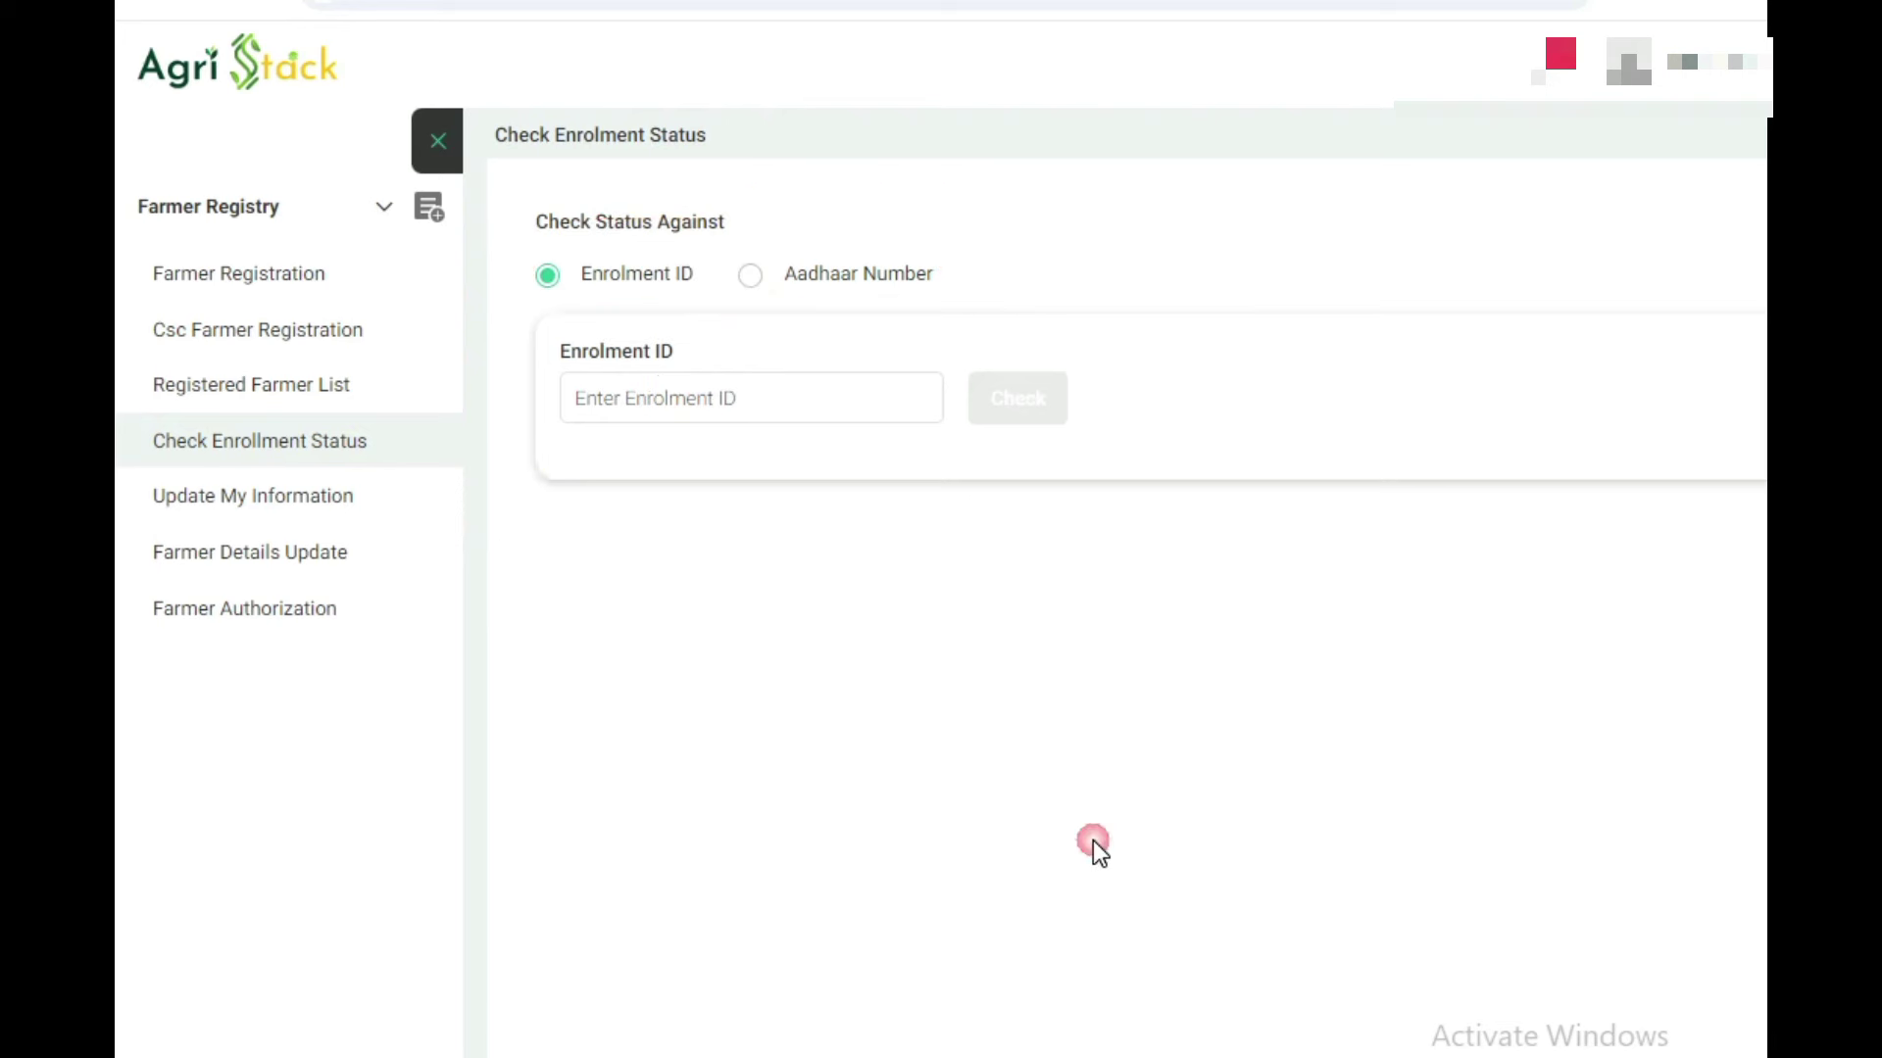
Step: Choose the Aadhaar Number lookup, enter the farmer's Aadhaar number and check the enrolment status
left_click(630, 391)
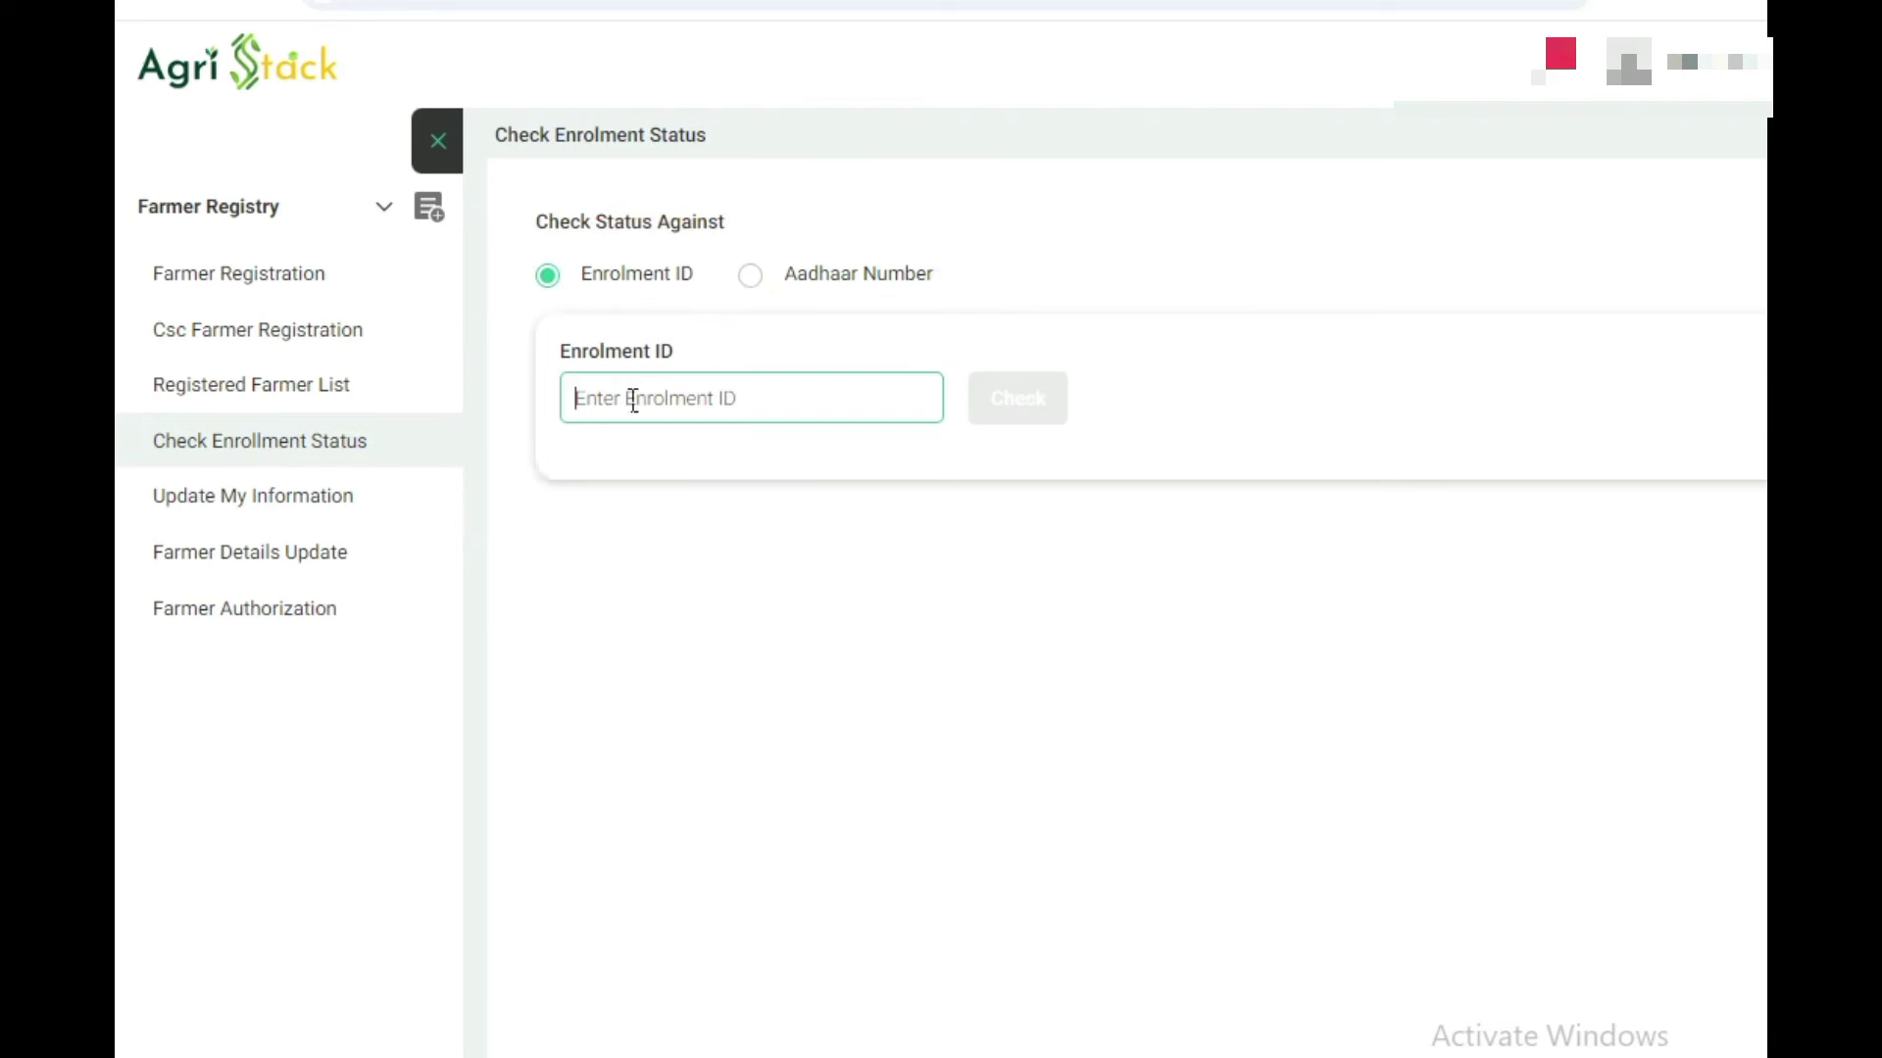
type("68")
mouse_move(968, 382)
left_mouse_down()
mouse_move(1050, 327)
mouse_move(1009, 447)
mouse_move(974, 353)
mouse_move(1078, 402)
mouse_move(1029, 431)
mouse_move(1360, 308)
mouse_move(1358, 325)
left_mouse_up()
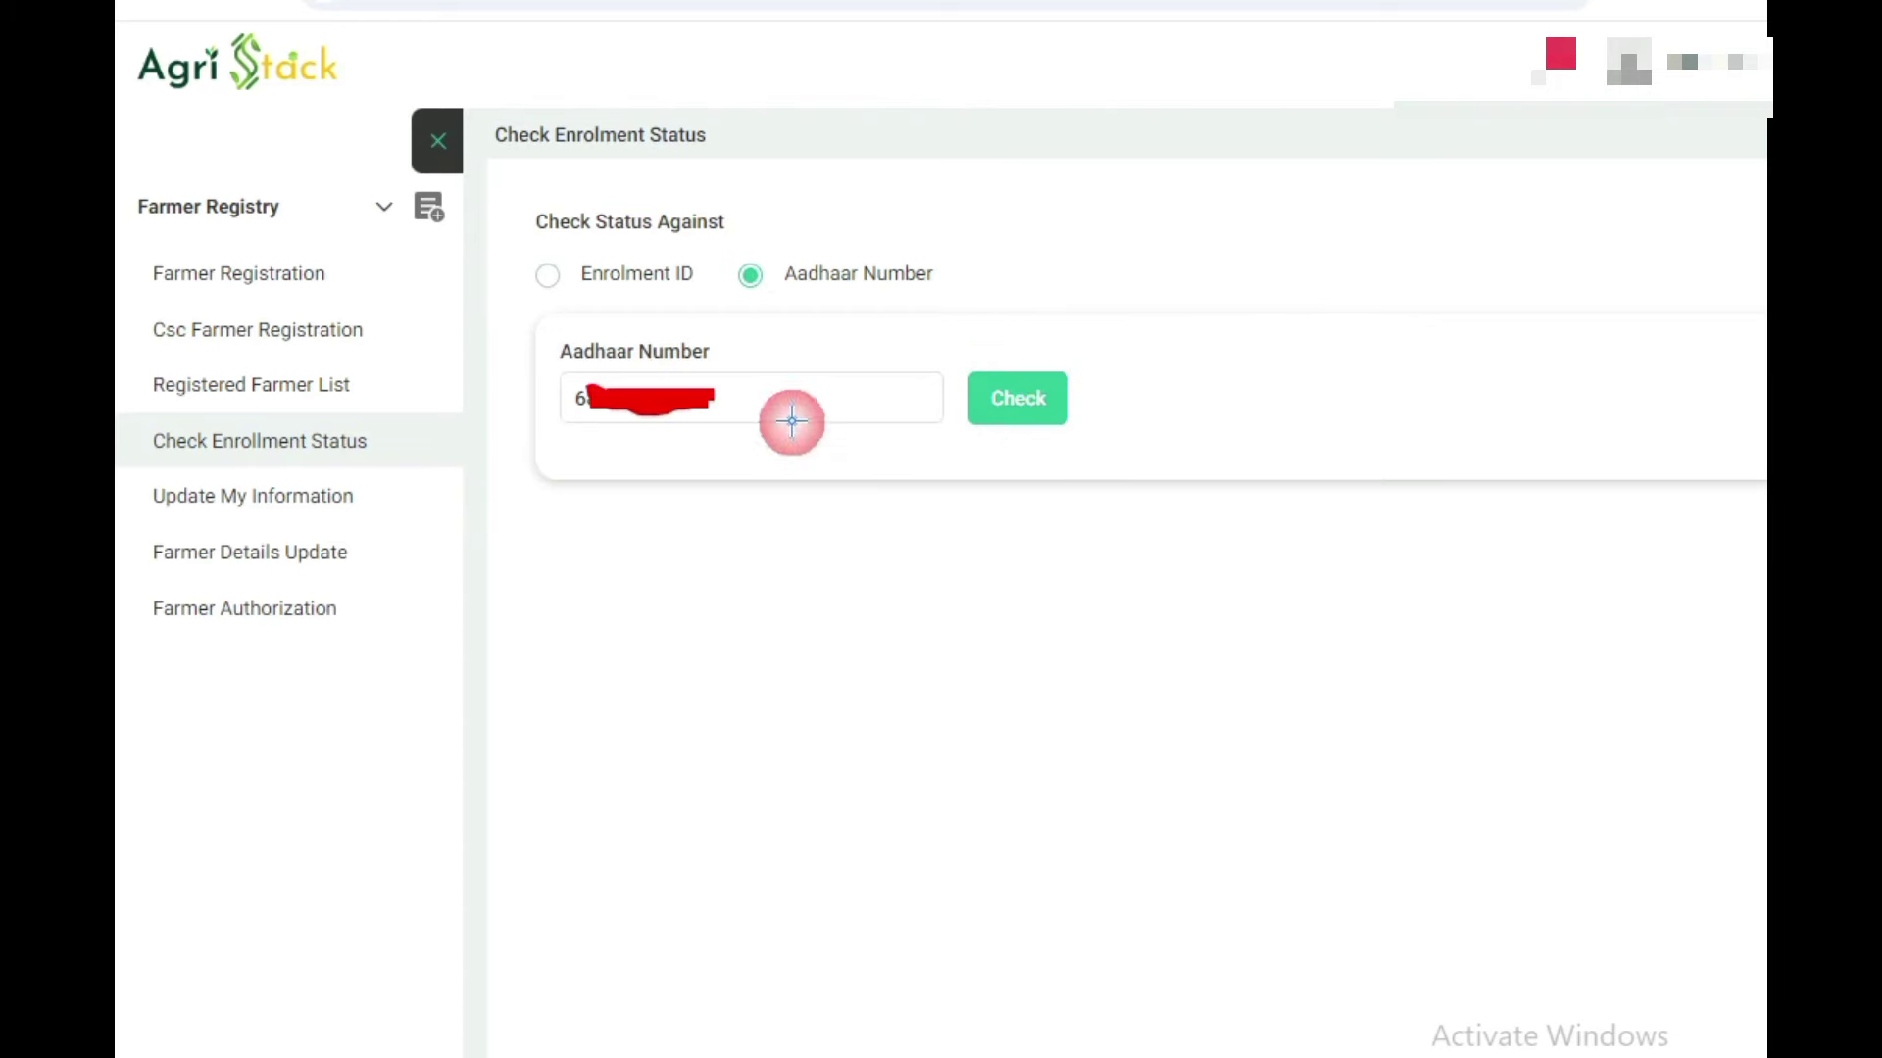
left_click_drag(799, 292, 951, 266)
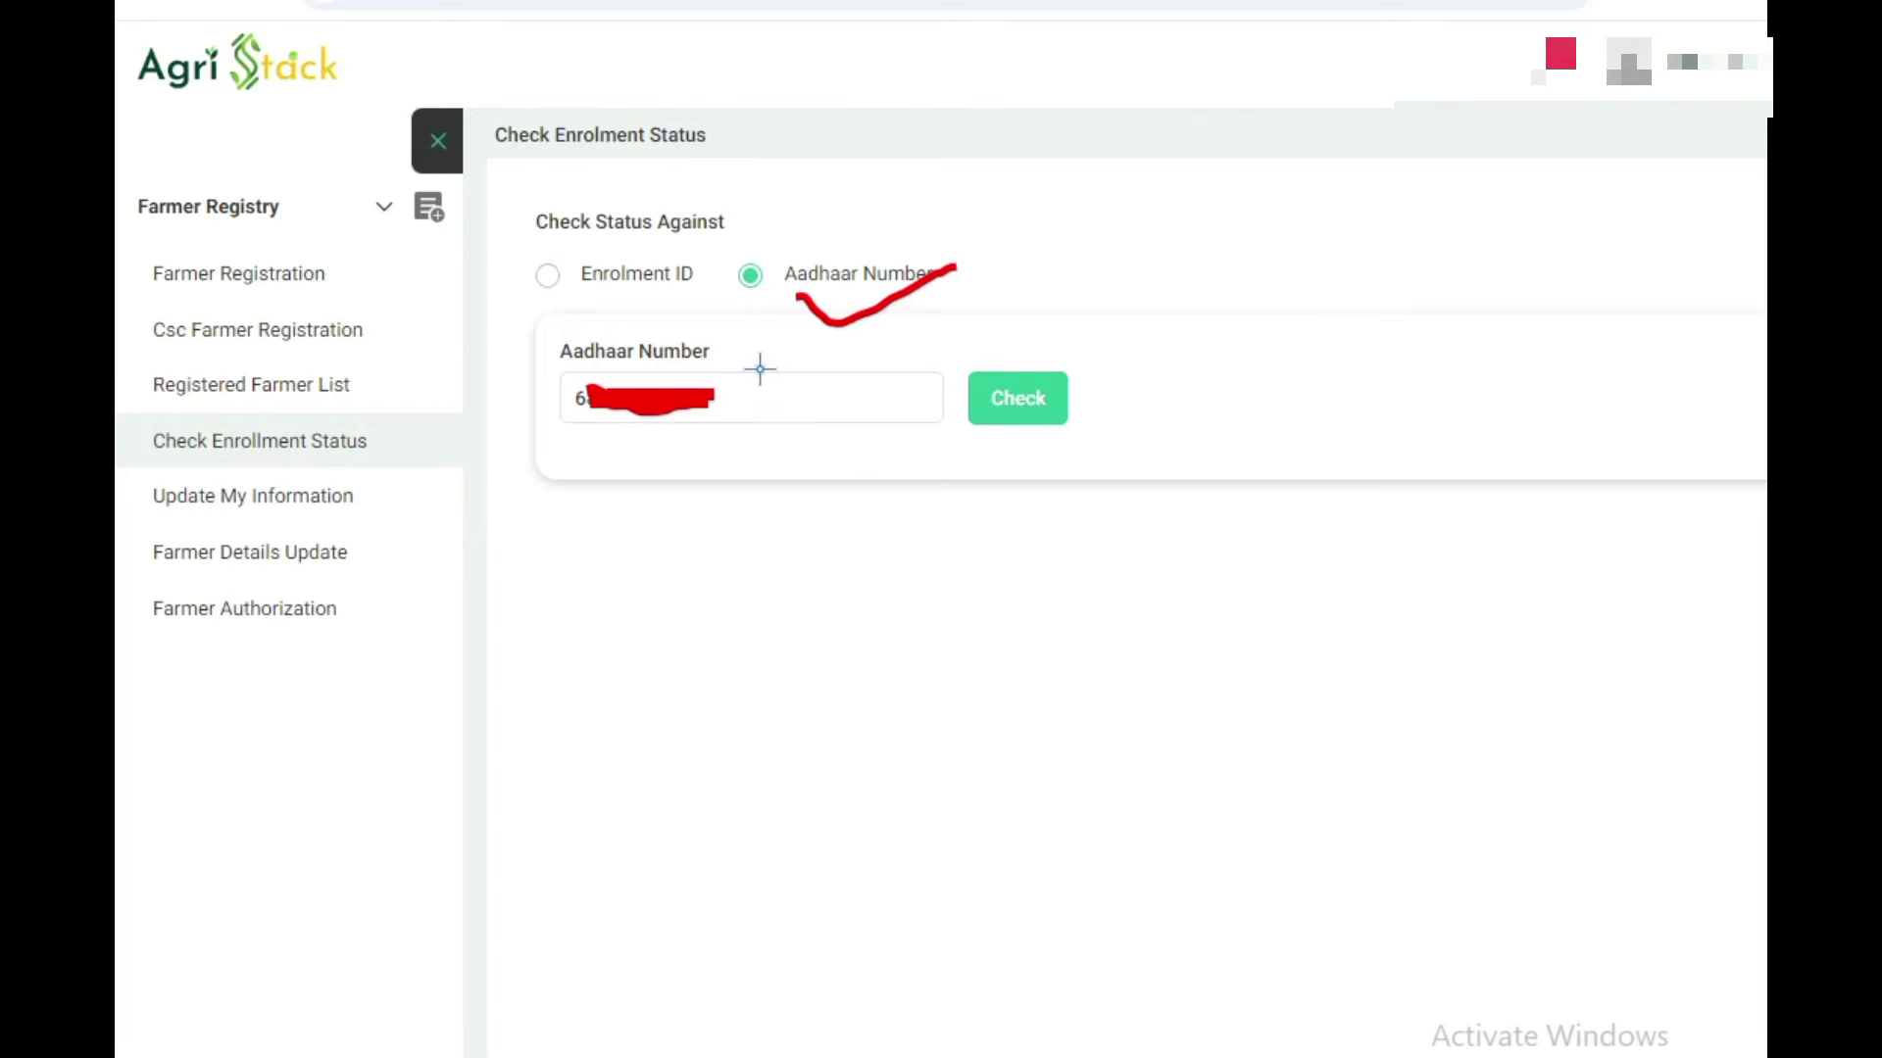
left_click_drag(761, 371, 872, 324)
mouse_move(959, 387)
left_mouse_down()
mouse_move(1041, 303)
mouse_move(951, 419)
mouse_move(1058, 466)
mouse_move(1117, 365)
mouse_move(1056, 377)
mouse_move(1303, 301)
left_mouse_up()
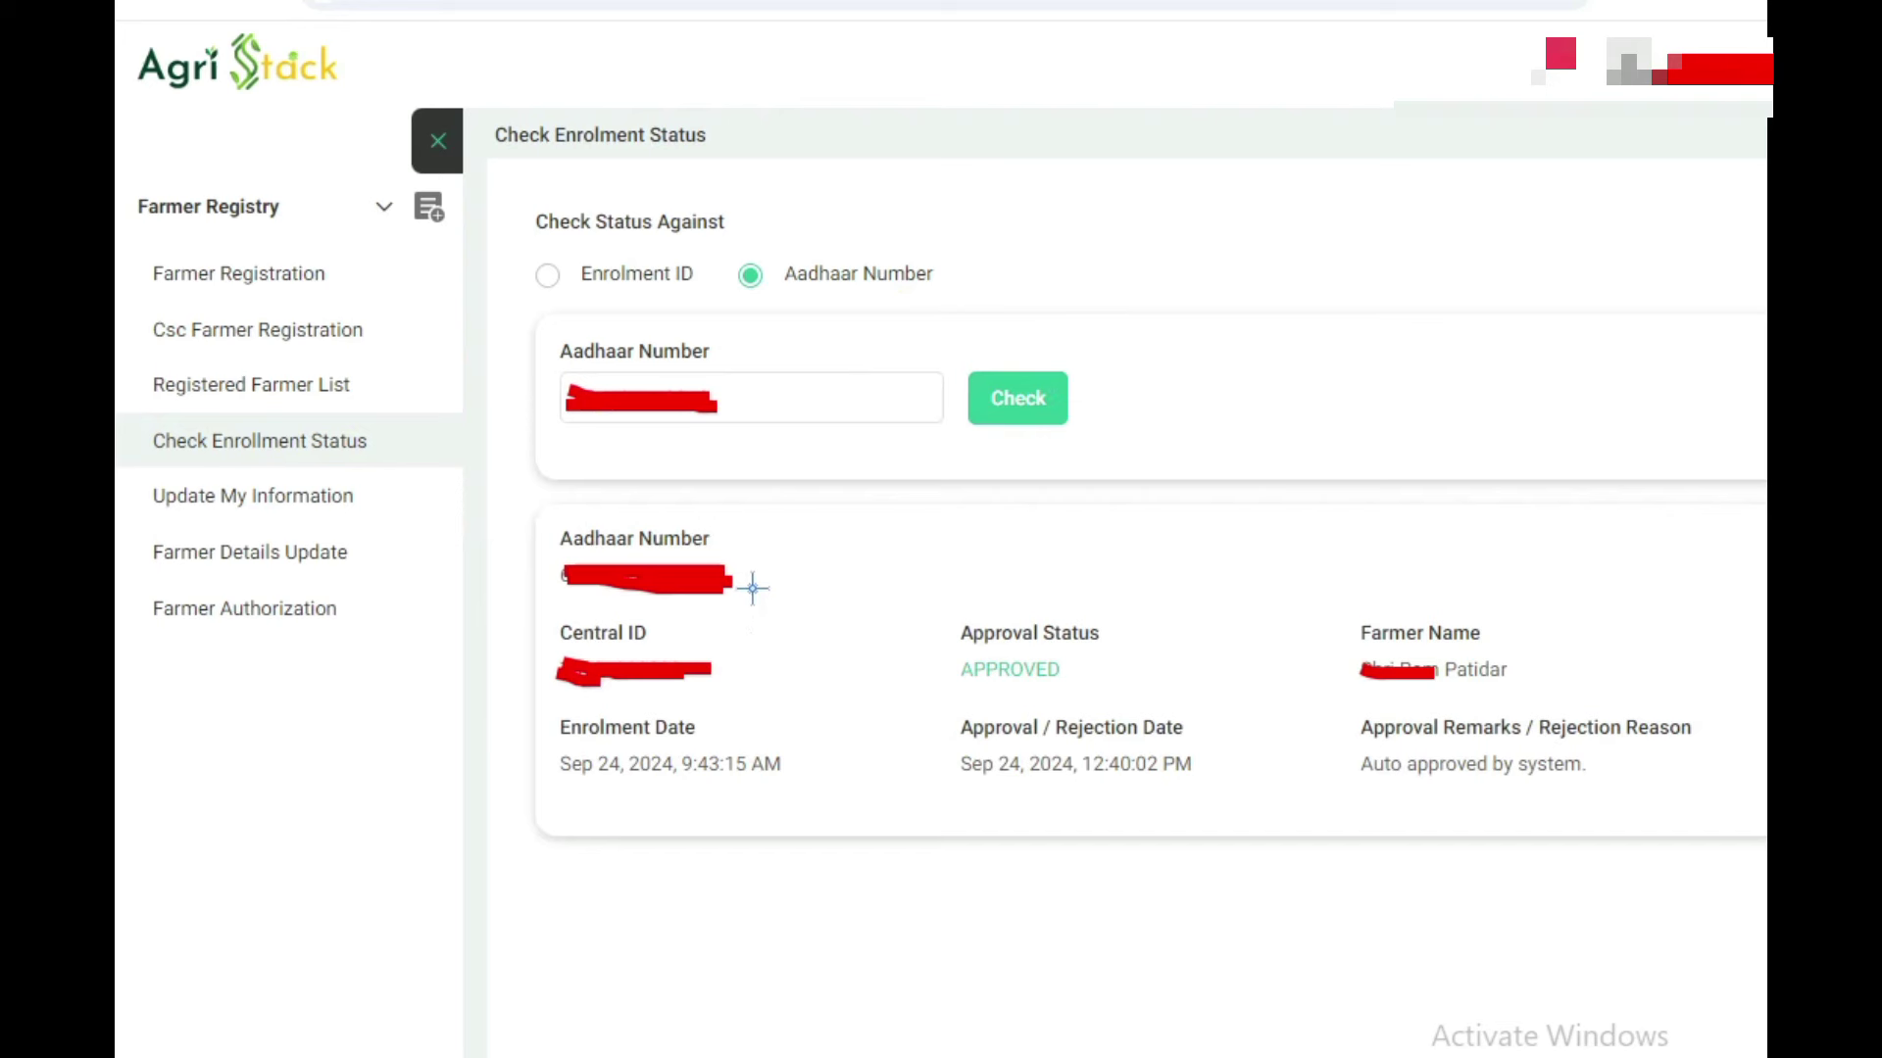
Step: Examine the farmer's enrolment date, approval or rejection date, approval status and approval remarks
left_click_drag(572, 747, 717, 745)
left_click_drag(601, 789, 754, 784)
left_click_drag(603, 798, 708, 799)
left_click_drag(991, 752, 1173, 749)
mouse_move(964, 799)
left_mouse_down()
mouse_move(1078, 782)
mouse_move(996, 805)
mouse_move(1088, 784)
mouse_move(1081, 810)
left_mouse_up()
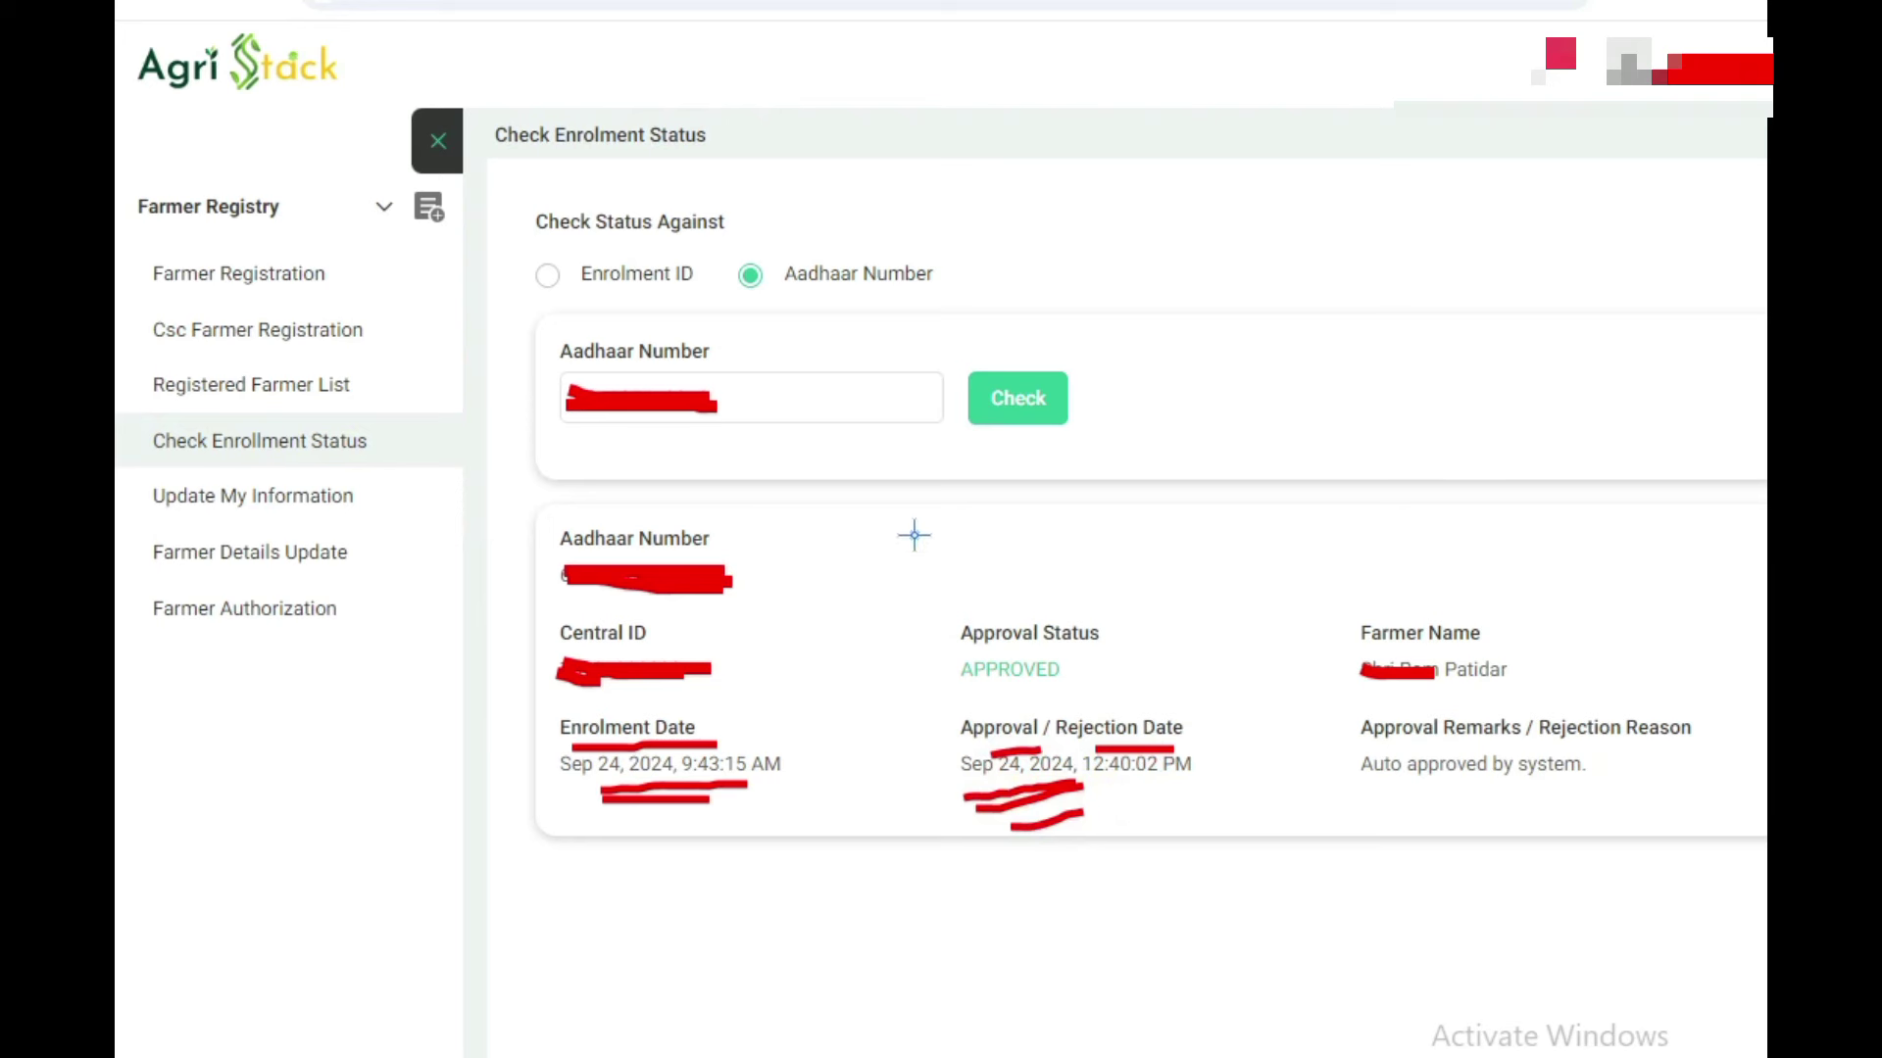
mouse_move(940, 641)
left_mouse_down()
mouse_move(1019, 591)
mouse_move(1114, 638)
mouse_move(945, 697)
mouse_move(995, 615)
left_mouse_up()
mouse_move(944, 686)
left_mouse_down()
mouse_move(1025, 686)
mouse_move(1158, 642)
left_mouse_up()
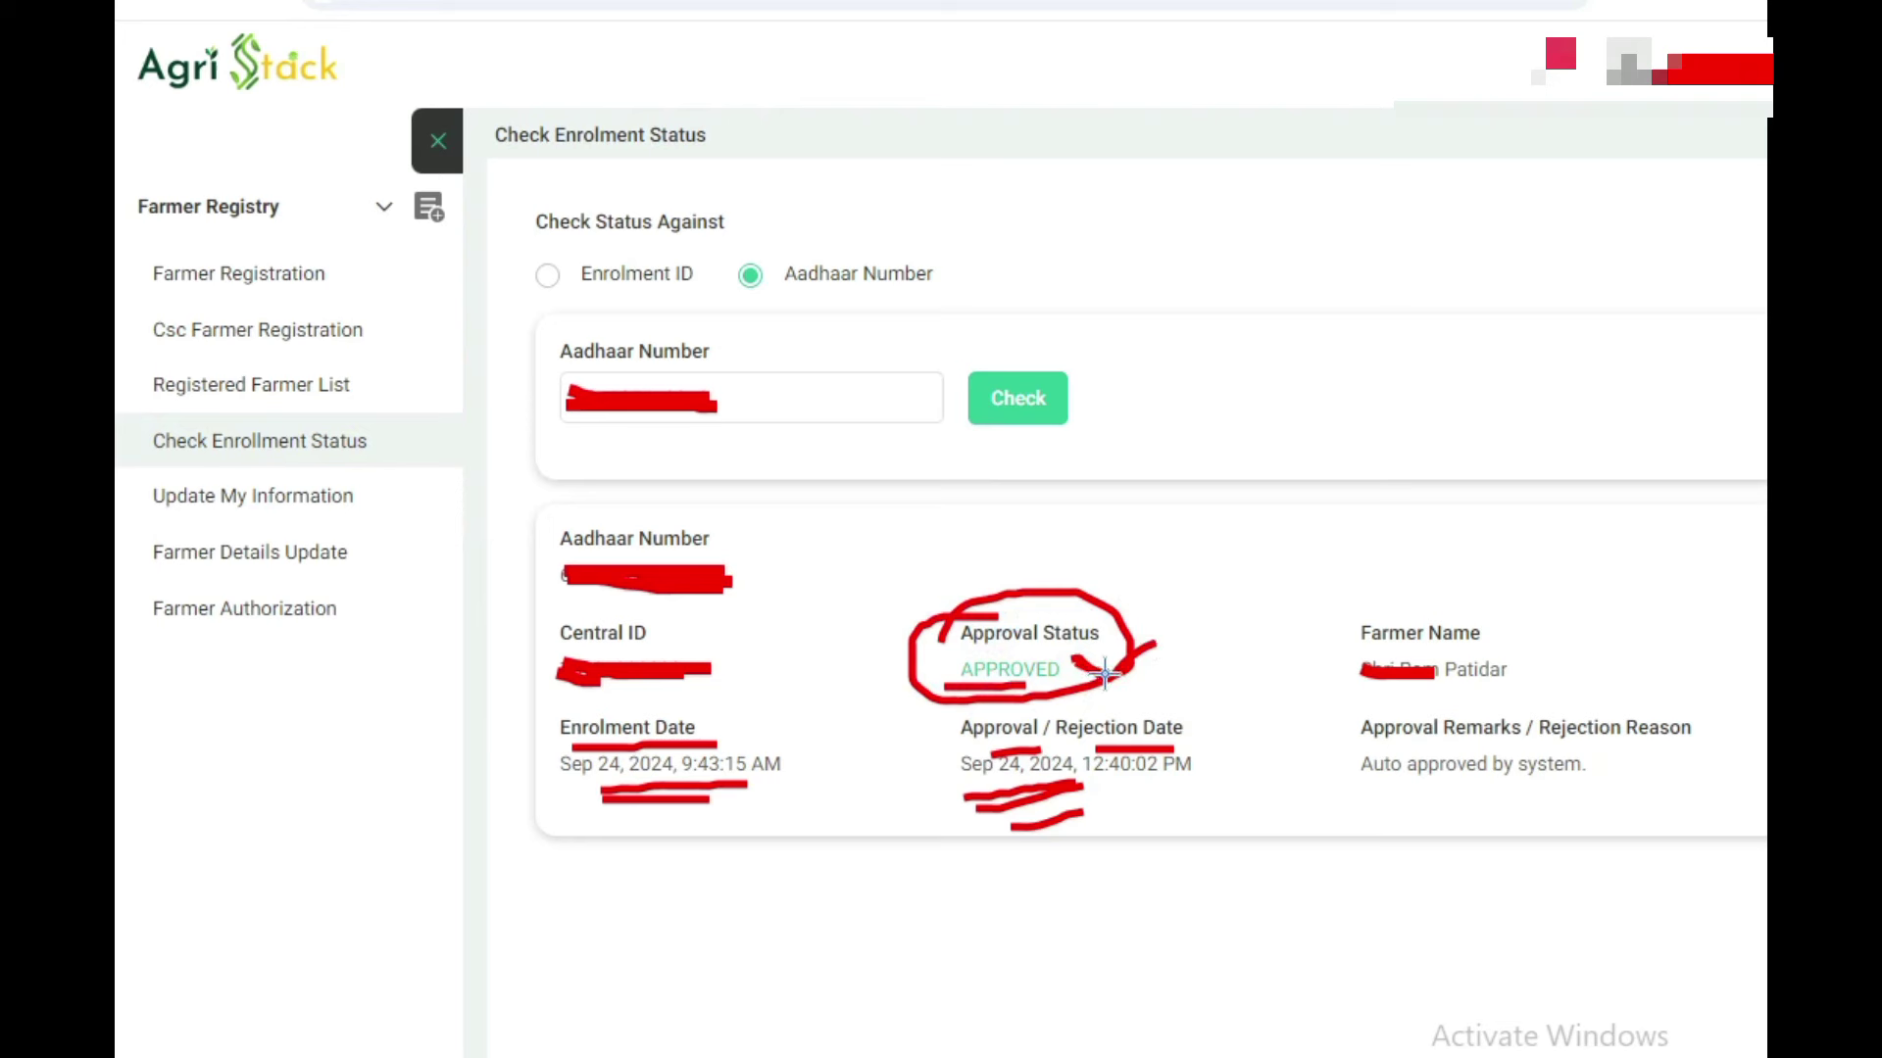
left_click_drag(1106, 674, 1196, 622)
left_click_drag(1366, 794, 1565, 796)
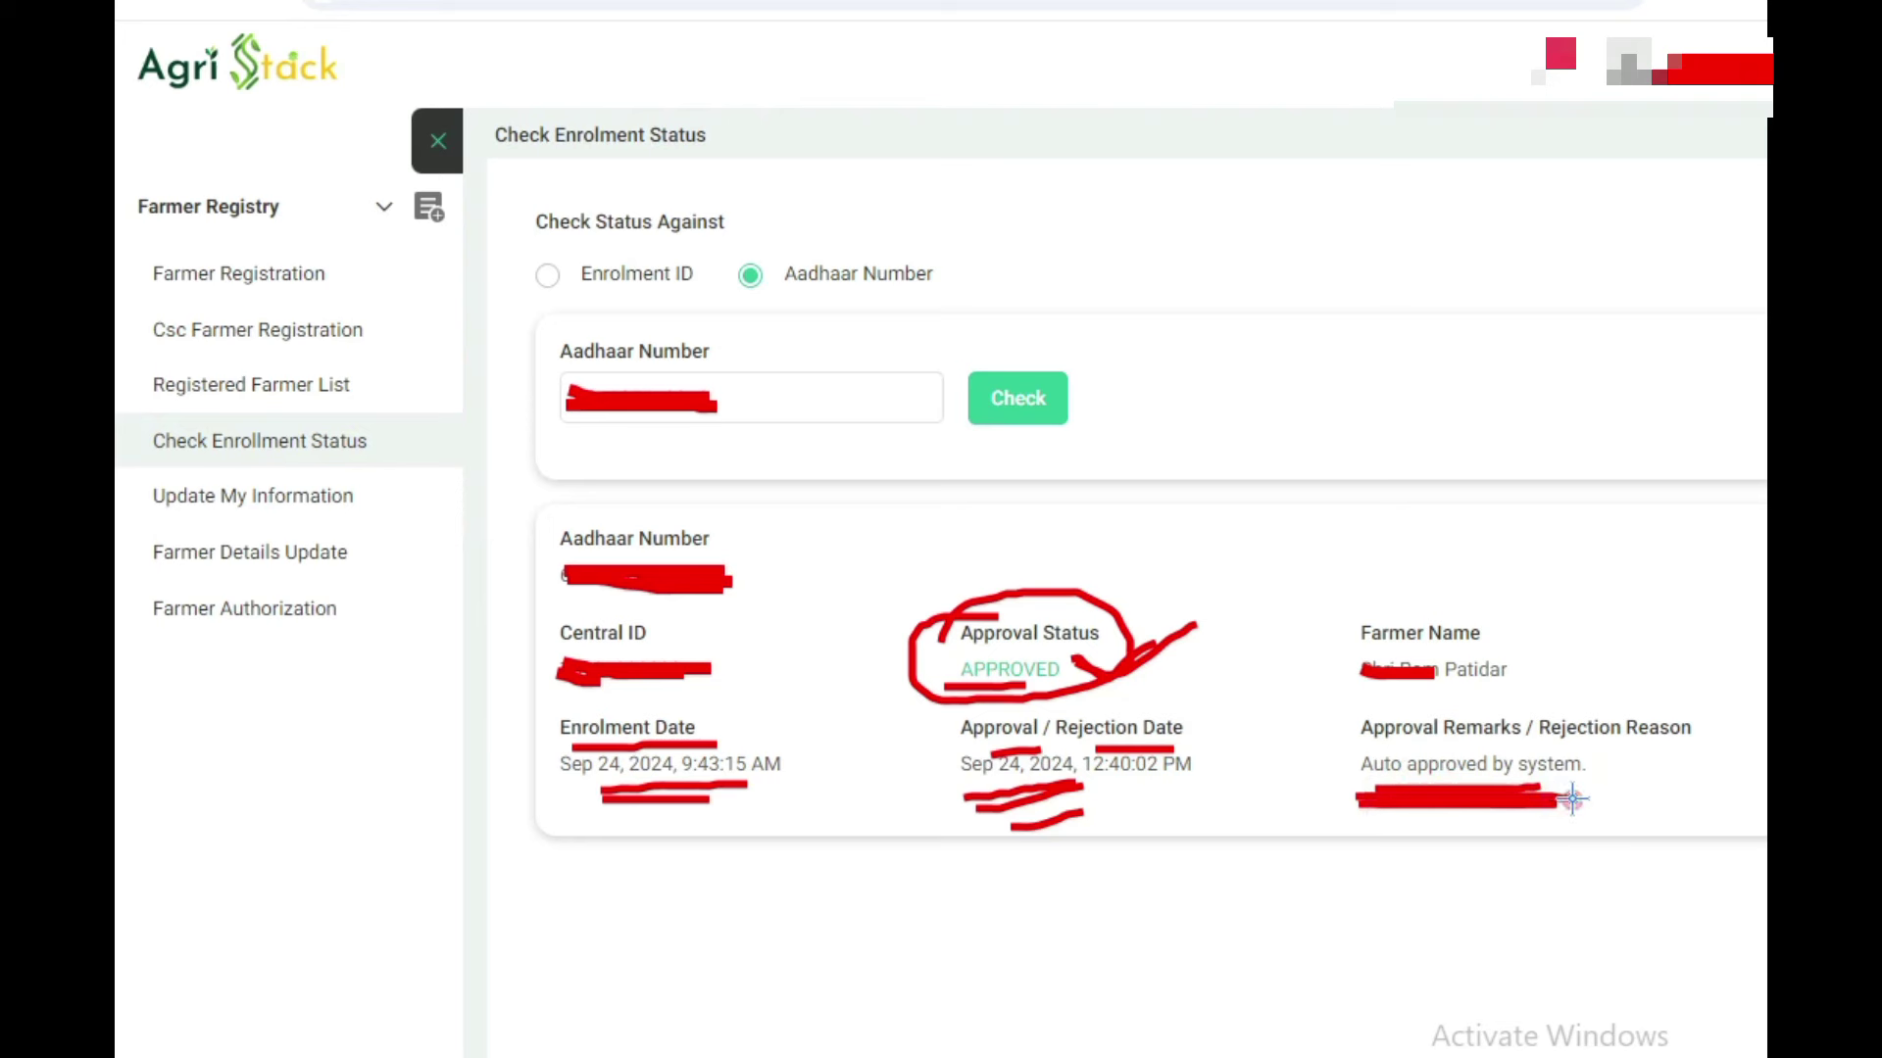
mouse_move(1340, 750)
left_mouse_down()
mouse_move(1474, 721)
mouse_move(1612, 779)
mouse_move(1370, 804)
mouse_move(1343, 747)
mouse_move(1534, 730)
mouse_move(1617, 765)
mouse_move(1531, 801)
mouse_move(1349, 769)
mouse_move(1372, 748)
left_mouse_up()
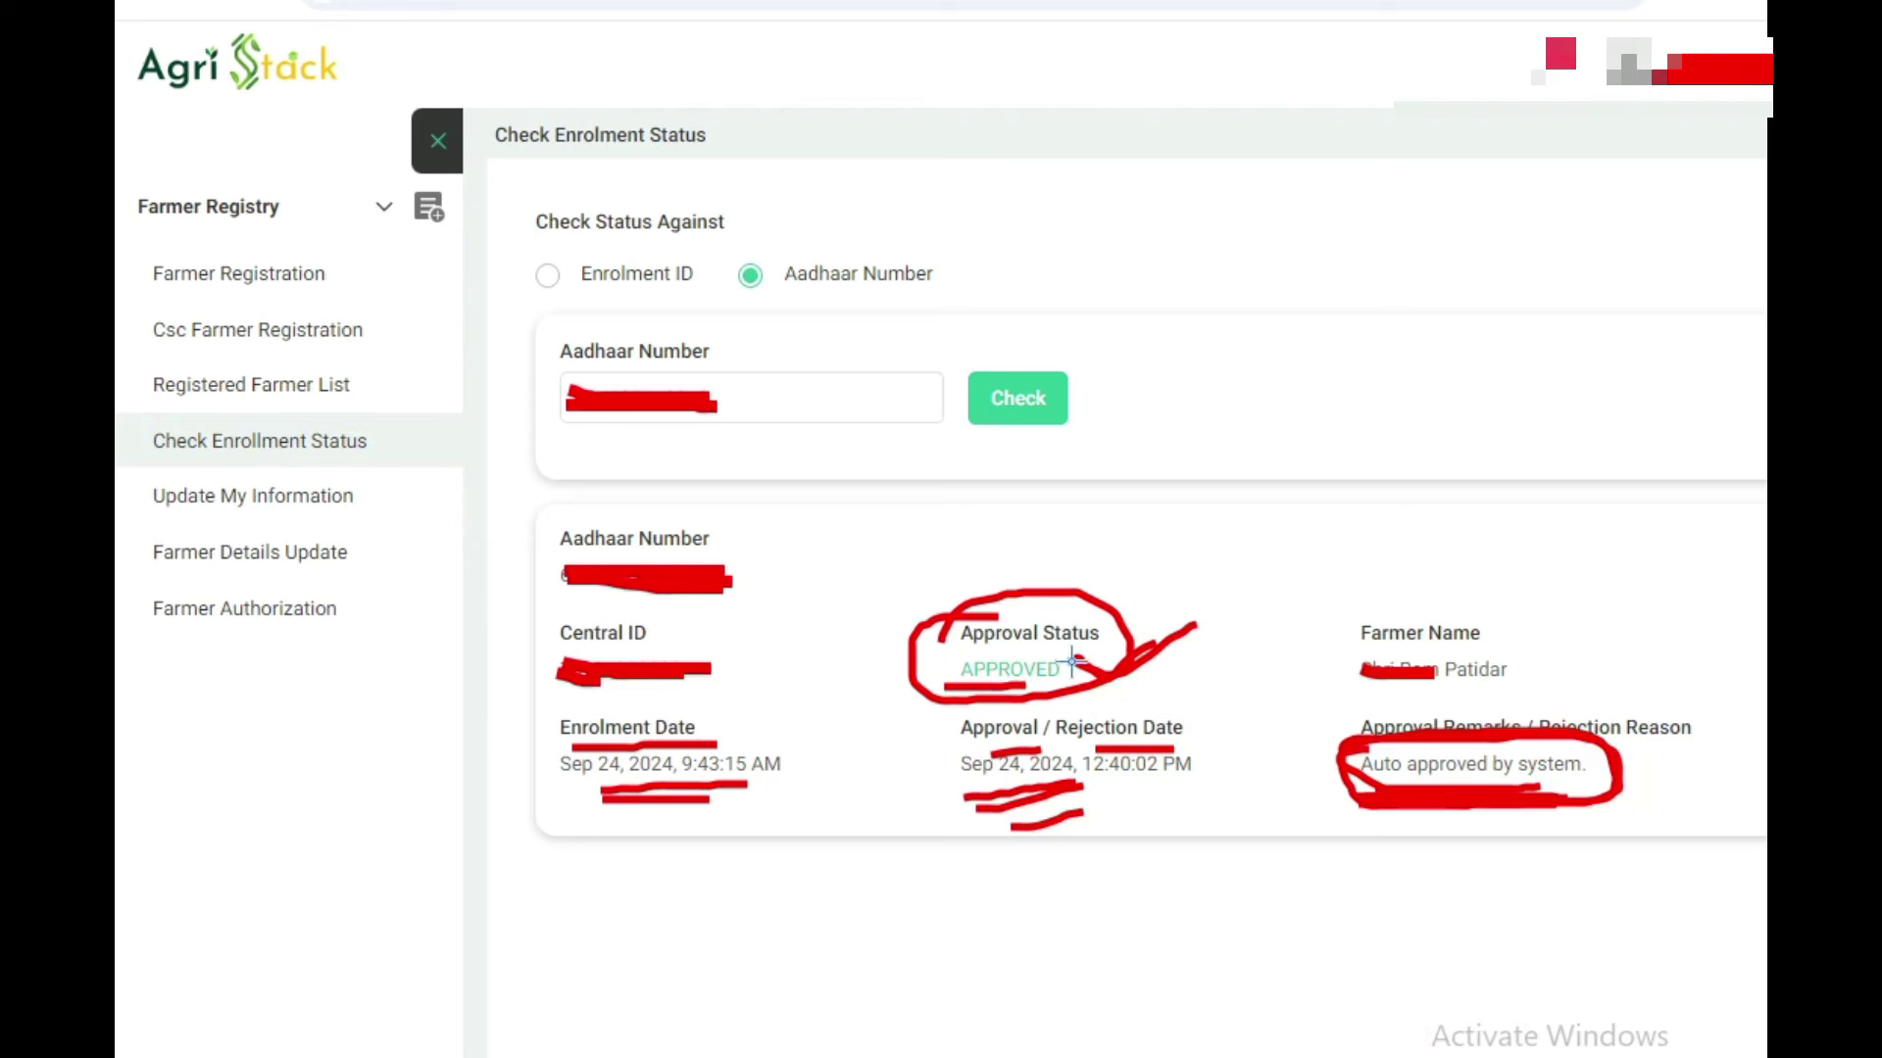
left_click_drag(1073, 659, 1289, 610)
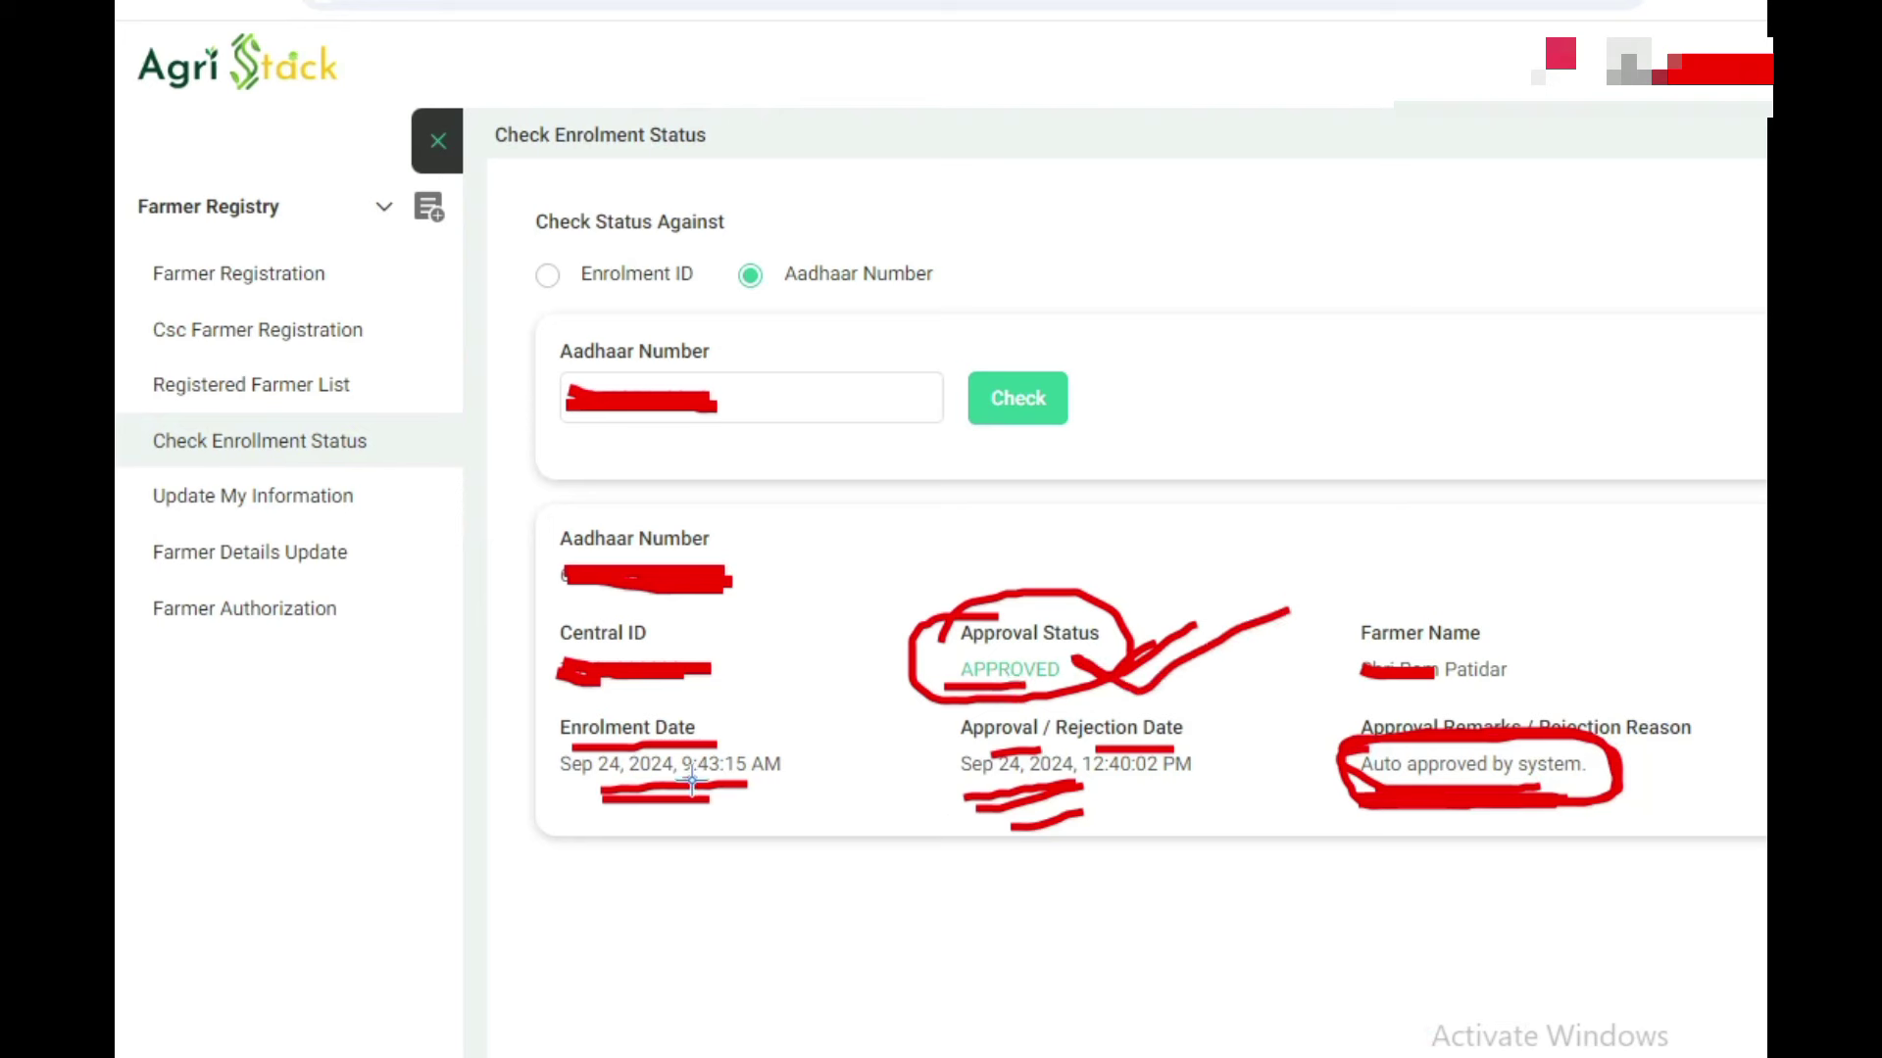
left_click_drag(692, 784, 912, 674)
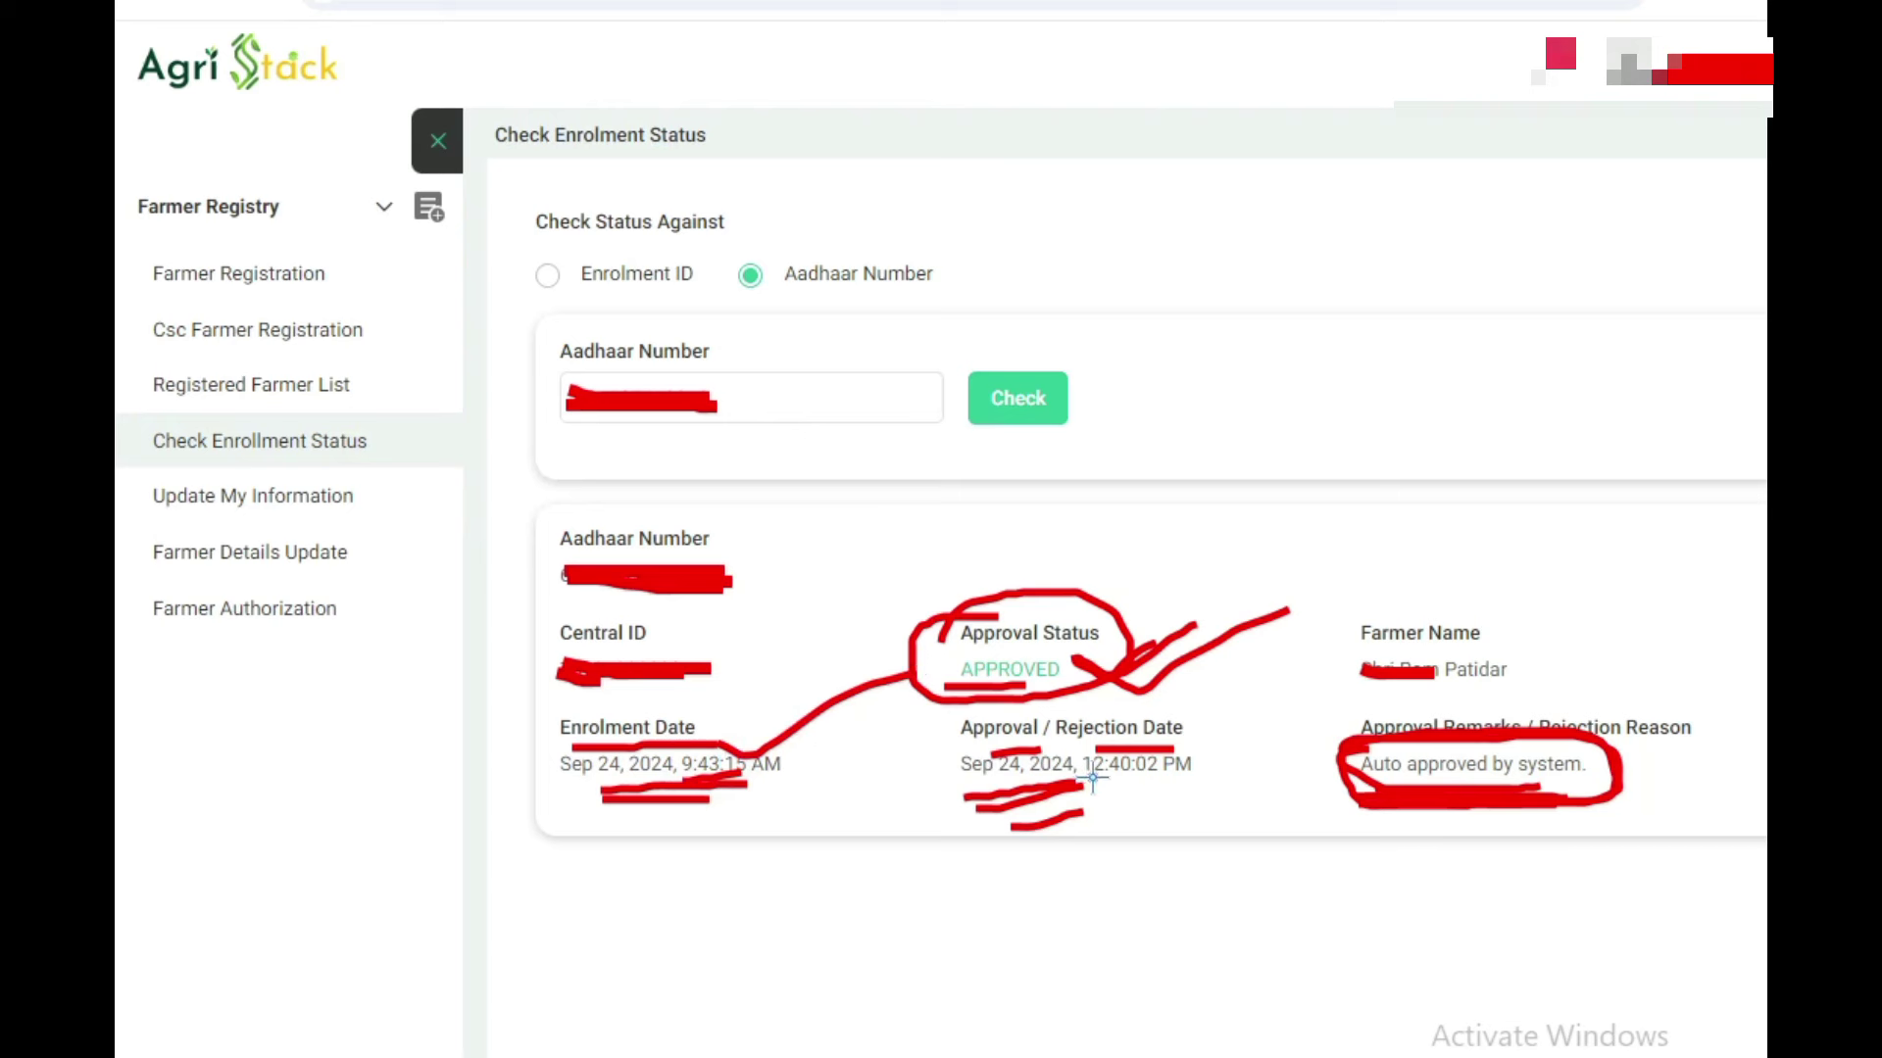
mouse_move(1092, 777)
left_mouse_down()
mouse_move(1142, 779)
mouse_move(1150, 735)
mouse_move(1194, 751)
mouse_move(1221, 731)
left_mouse_up()
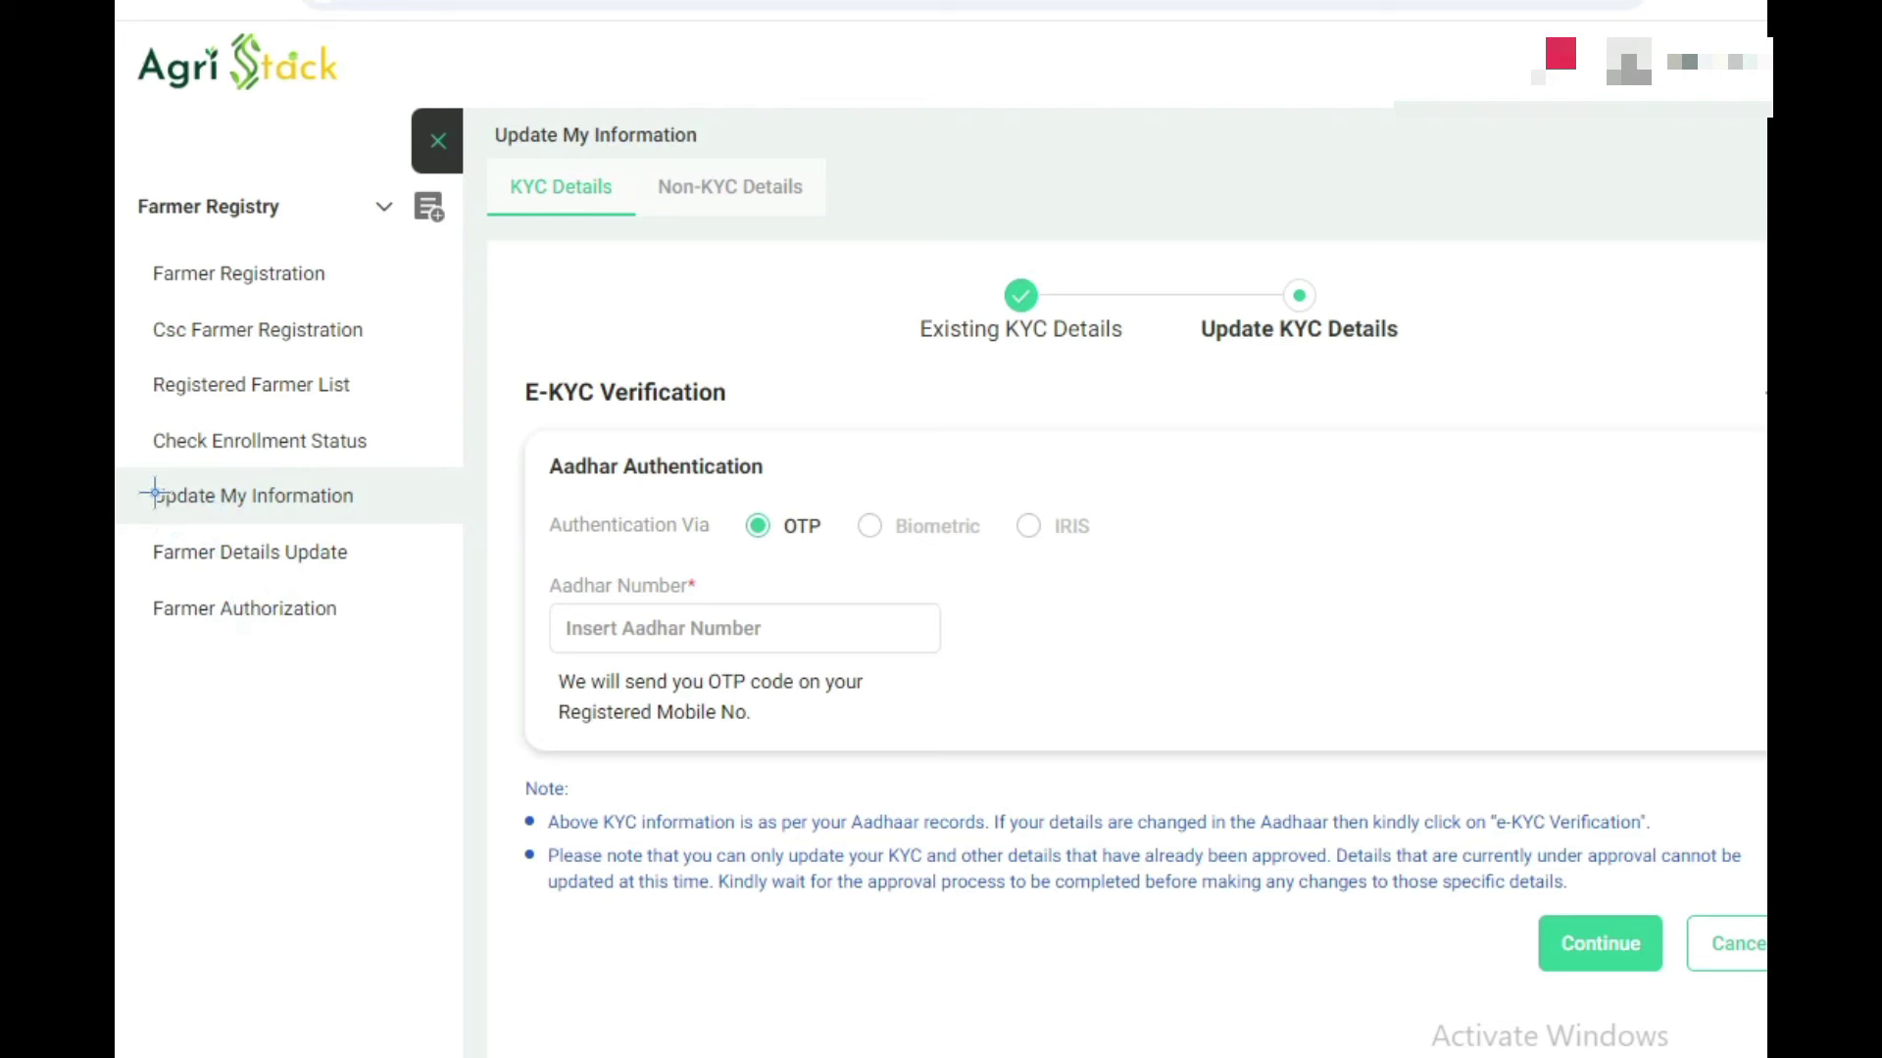
Step: Examine the KYC Details form under Update My Information, including the KYC stages, Aadhaar number field, OTP notice and Continue option
mouse_move(142, 490)
left_mouse_down()
mouse_move(263, 466)
mouse_move(371, 511)
mouse_move(201, 526)
mouse_move(133, 487)
mouse_move(230, 524)
mouse_move(391, 520)
left_mouse_up()
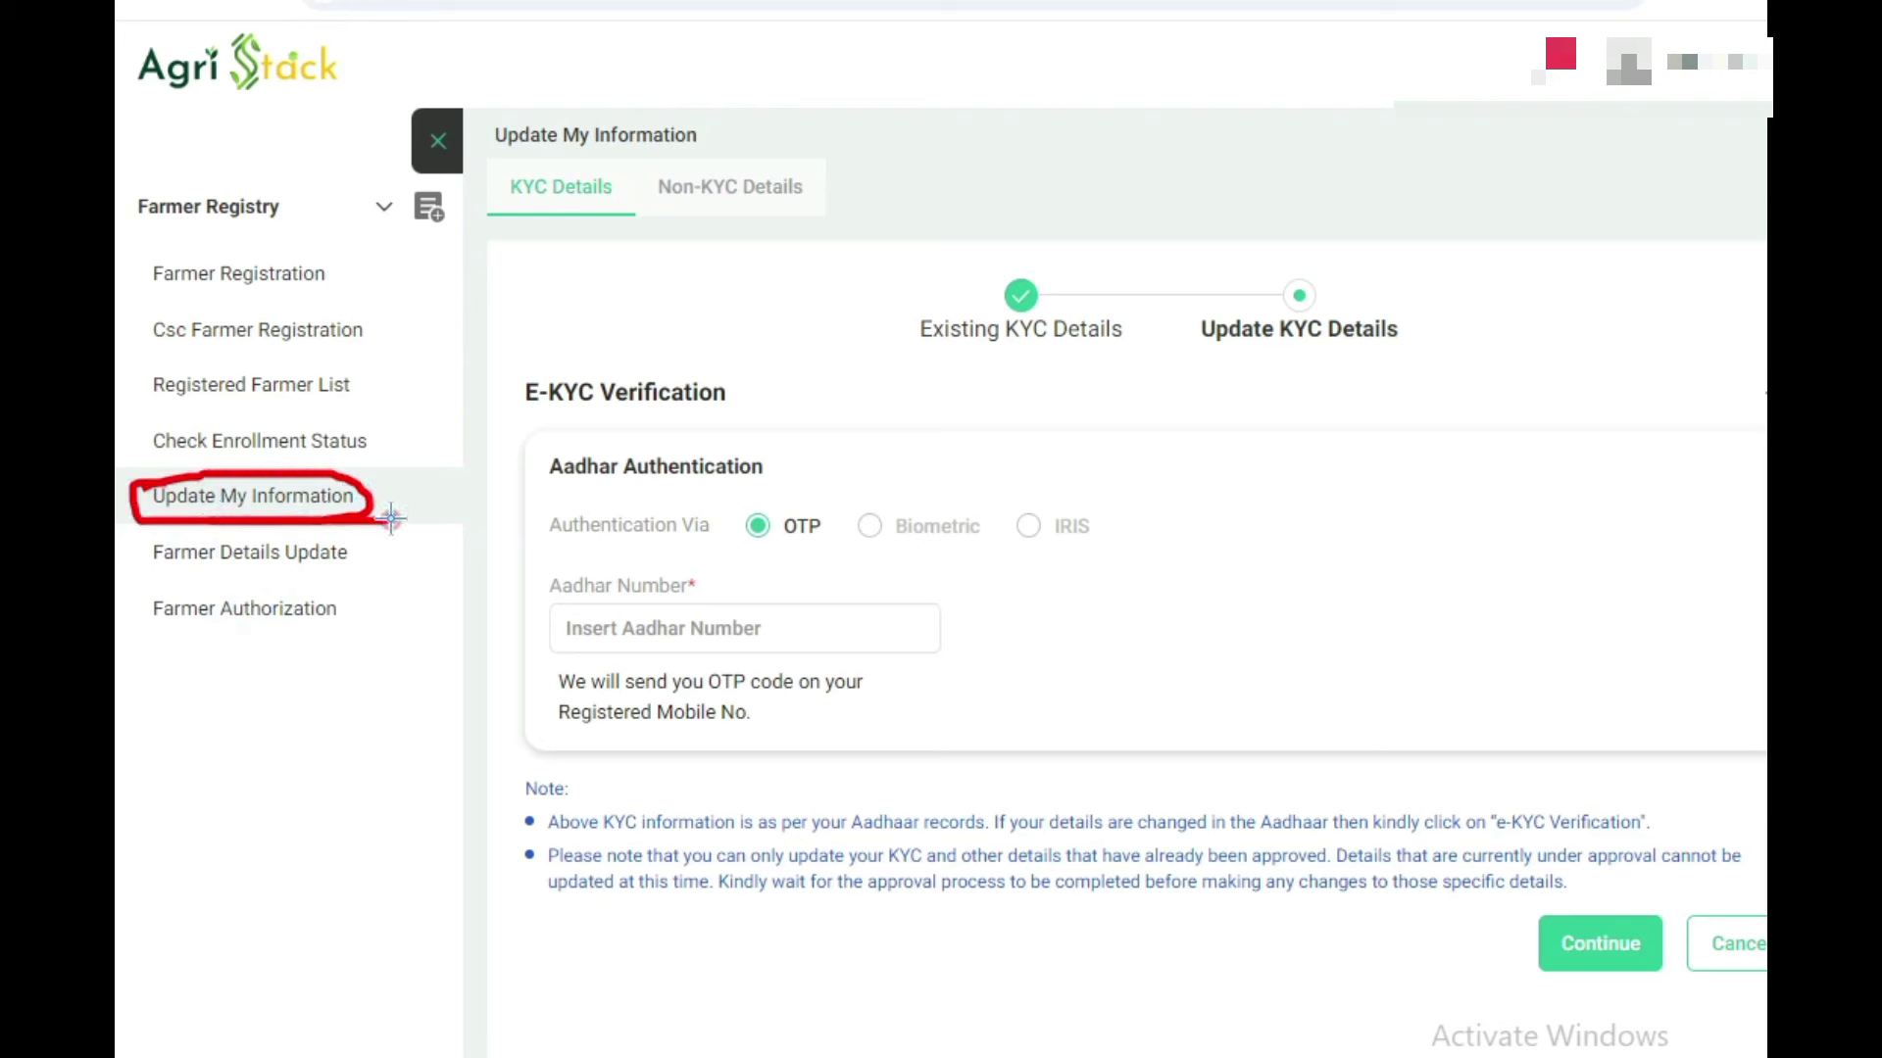
left_click_drag(432, 409, 446, 462)
mouse_move(530, 162)
left_mouse_down()
mouse_move(624, 128)
mouse_move(820, 152)
left_mouse_up()
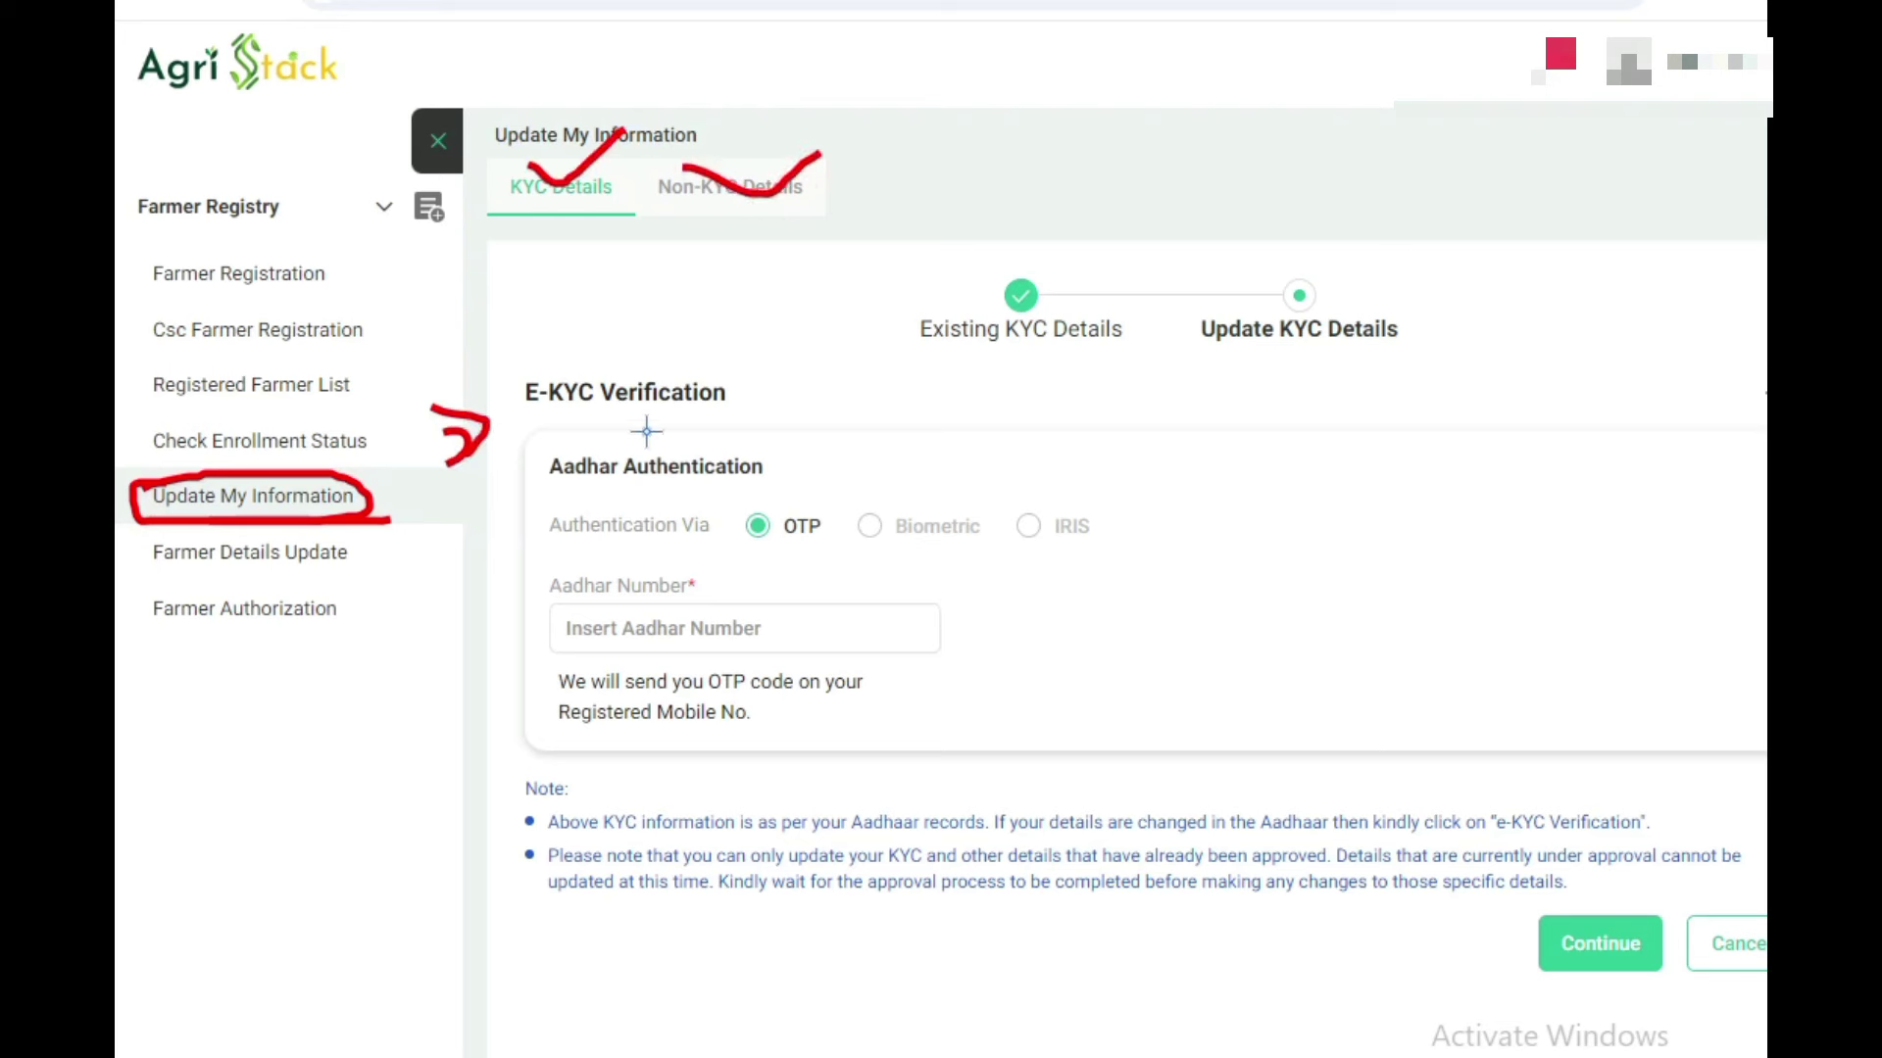
left_click_drag(521, 425, 755, 422)
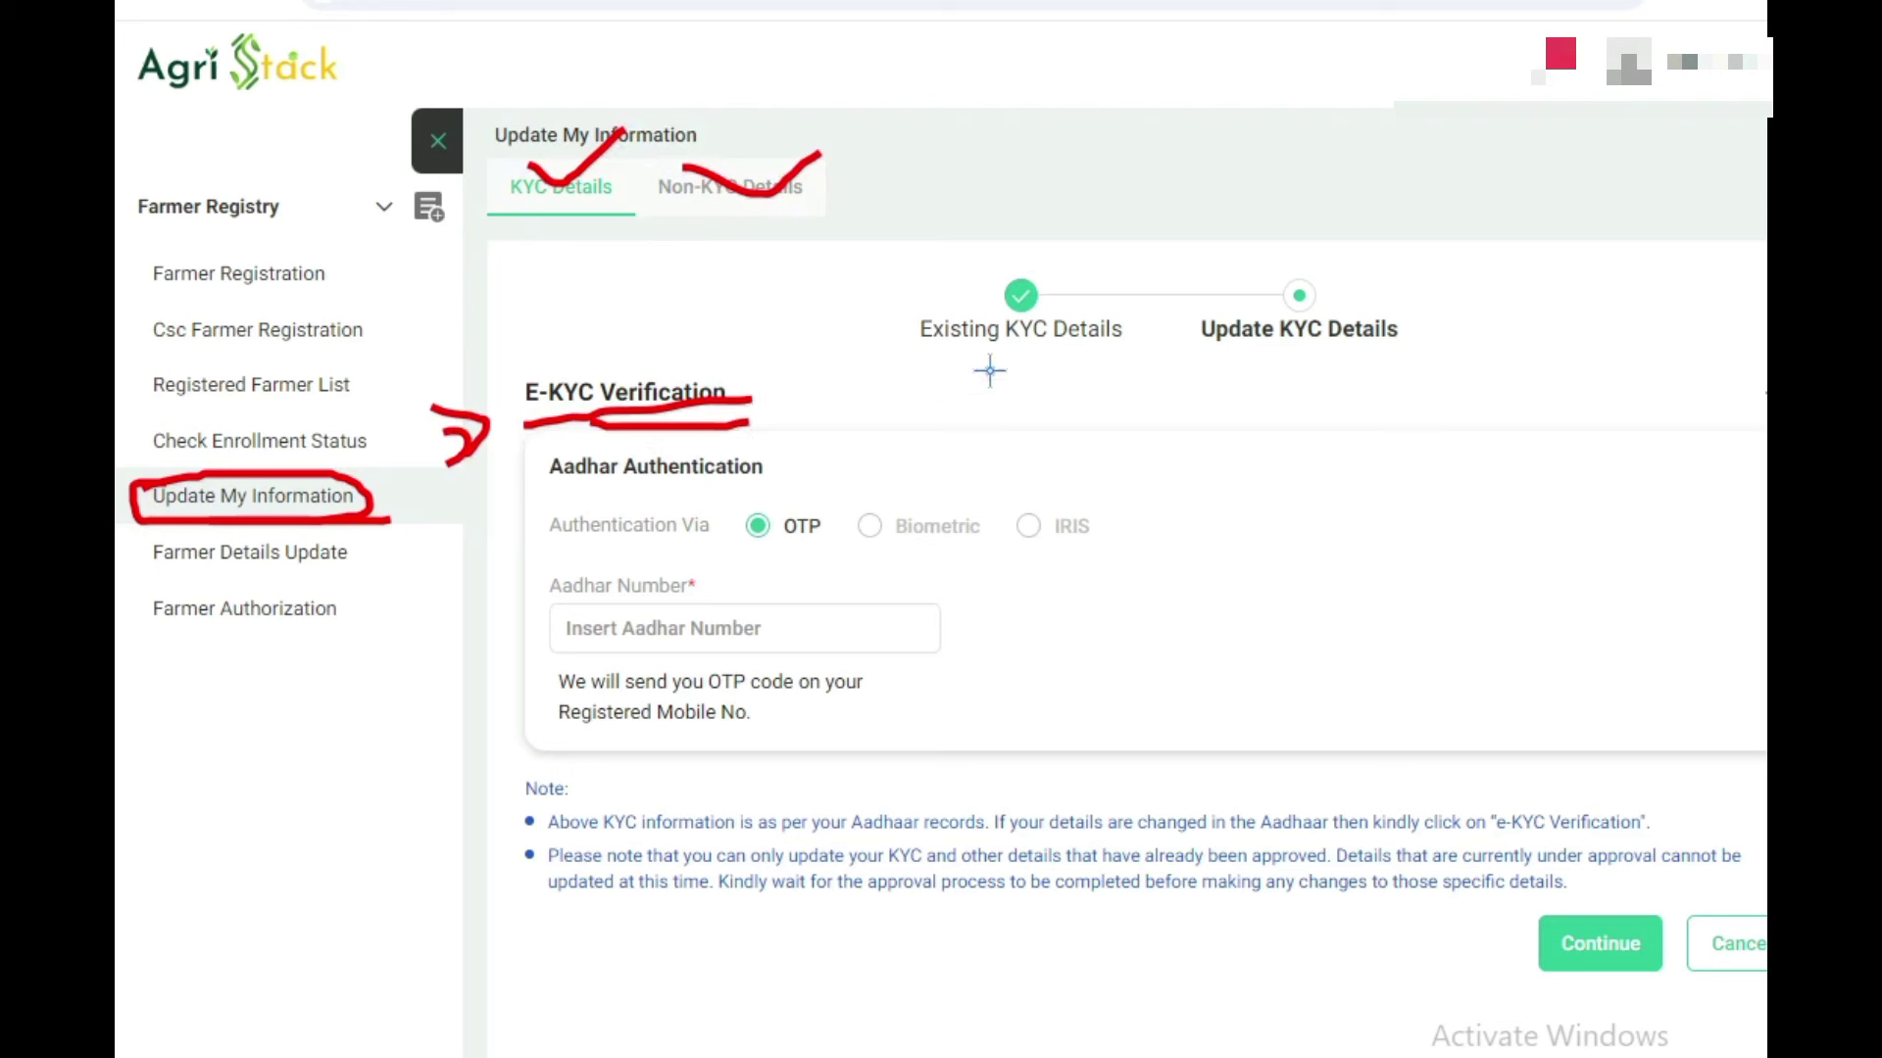
left_click_drag(927, 364, 1090, 348)
left_click_drag(1048, 285, 1122, 245)
left_click_drag(1228, 285, 1342, 273)
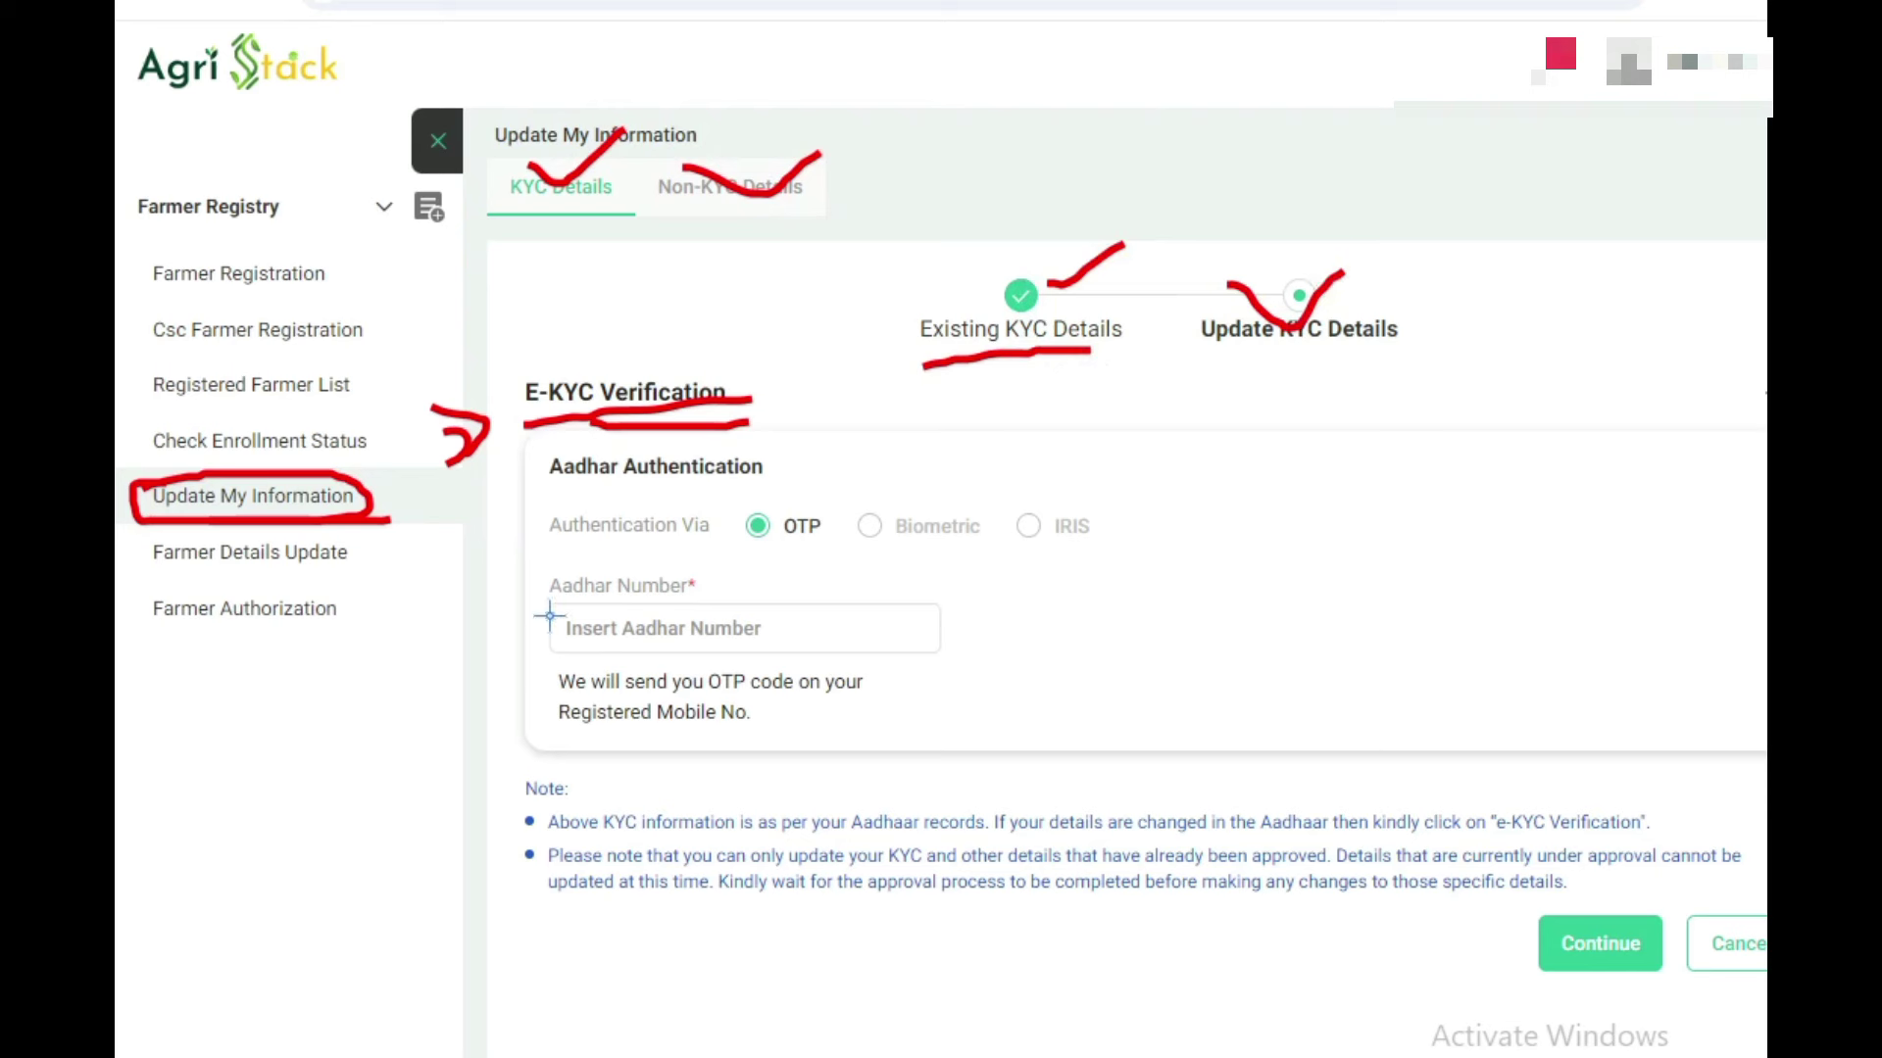
mouse_move(542, 587)
left_mouse_down()
mouse_move(588, 564)
mouse_move(784, 627)
mouse_move(504, 578)
mouse_move(691, 544)
left_mouse_up()
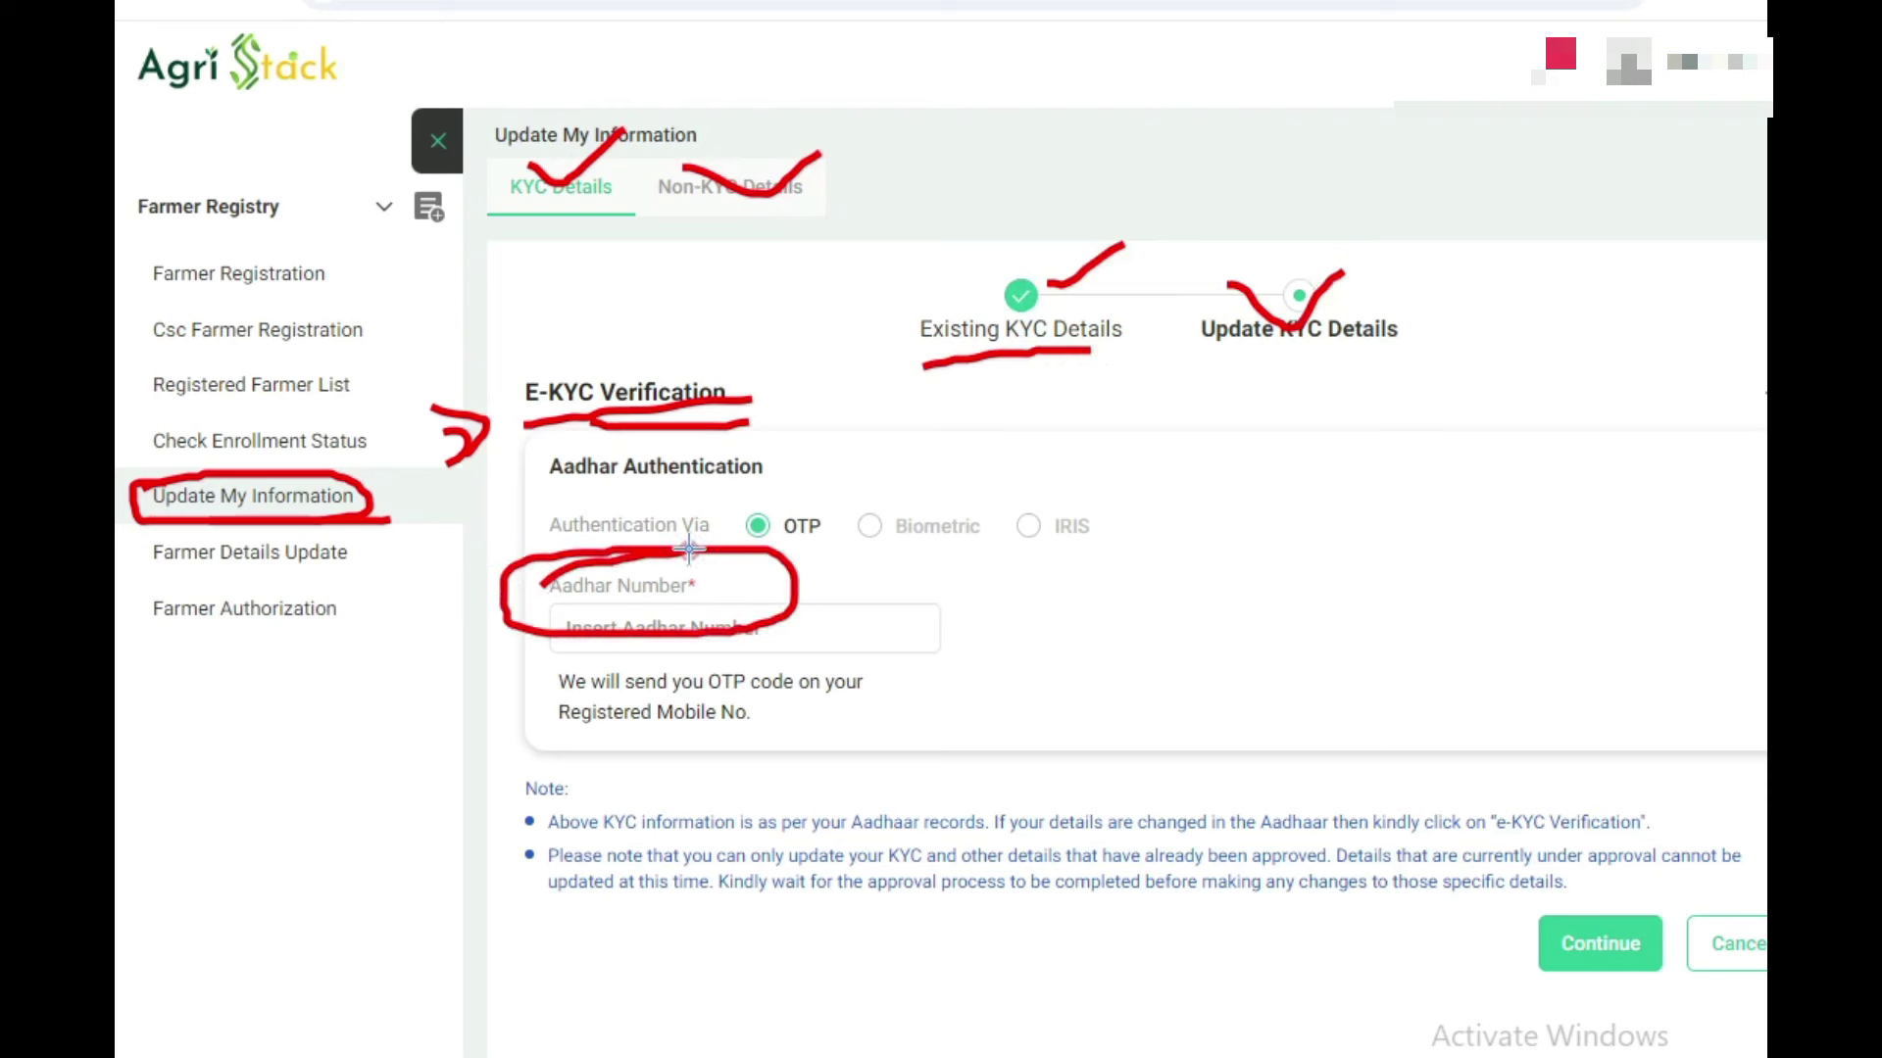
mouse_move(574, 674)
left_mouse_down()
mouse_move(870, 641)
mouse_move(701, 762)
mouse_move(671, 668)
mouse_move(733, 681)
left_mouse_up()
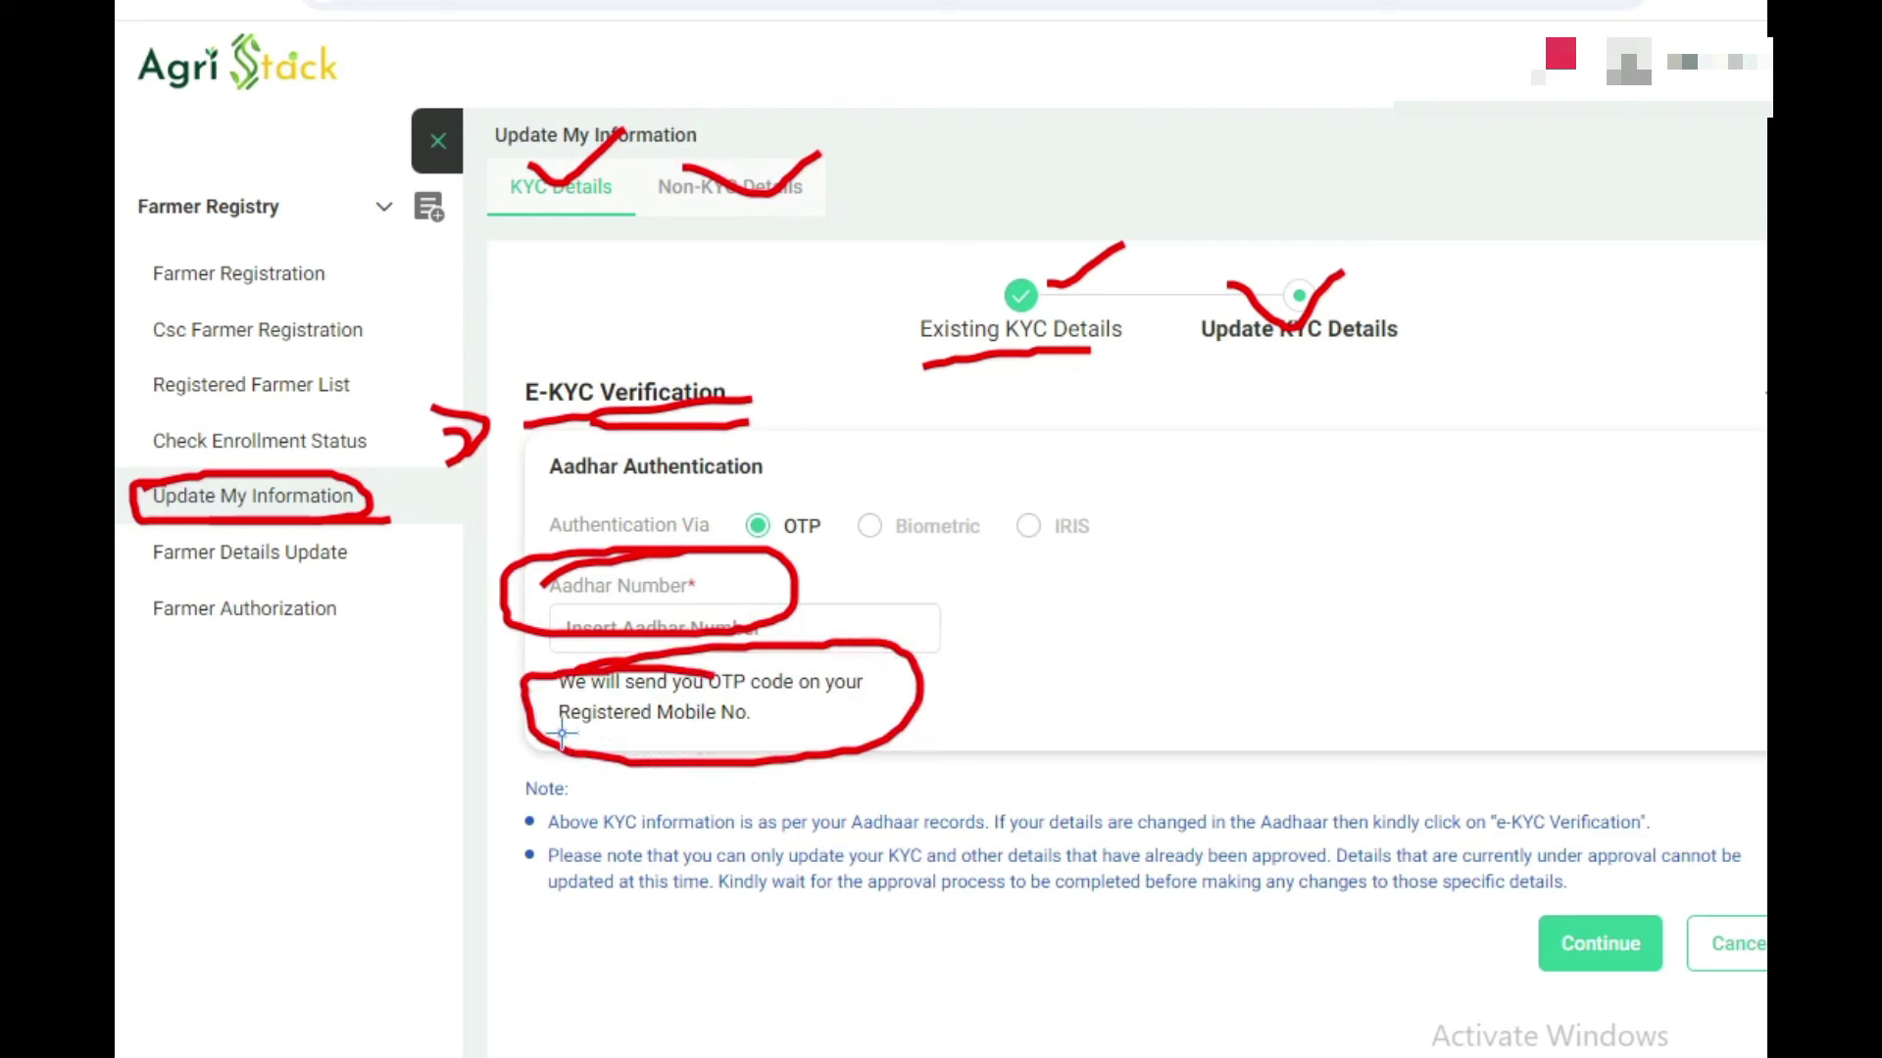
mouse_move(563, 730)
left_mouse_down()
mouse_move(852, 749)
mouse_move(647, 714)
mouse_move(759, 700)
left_mouse_up()
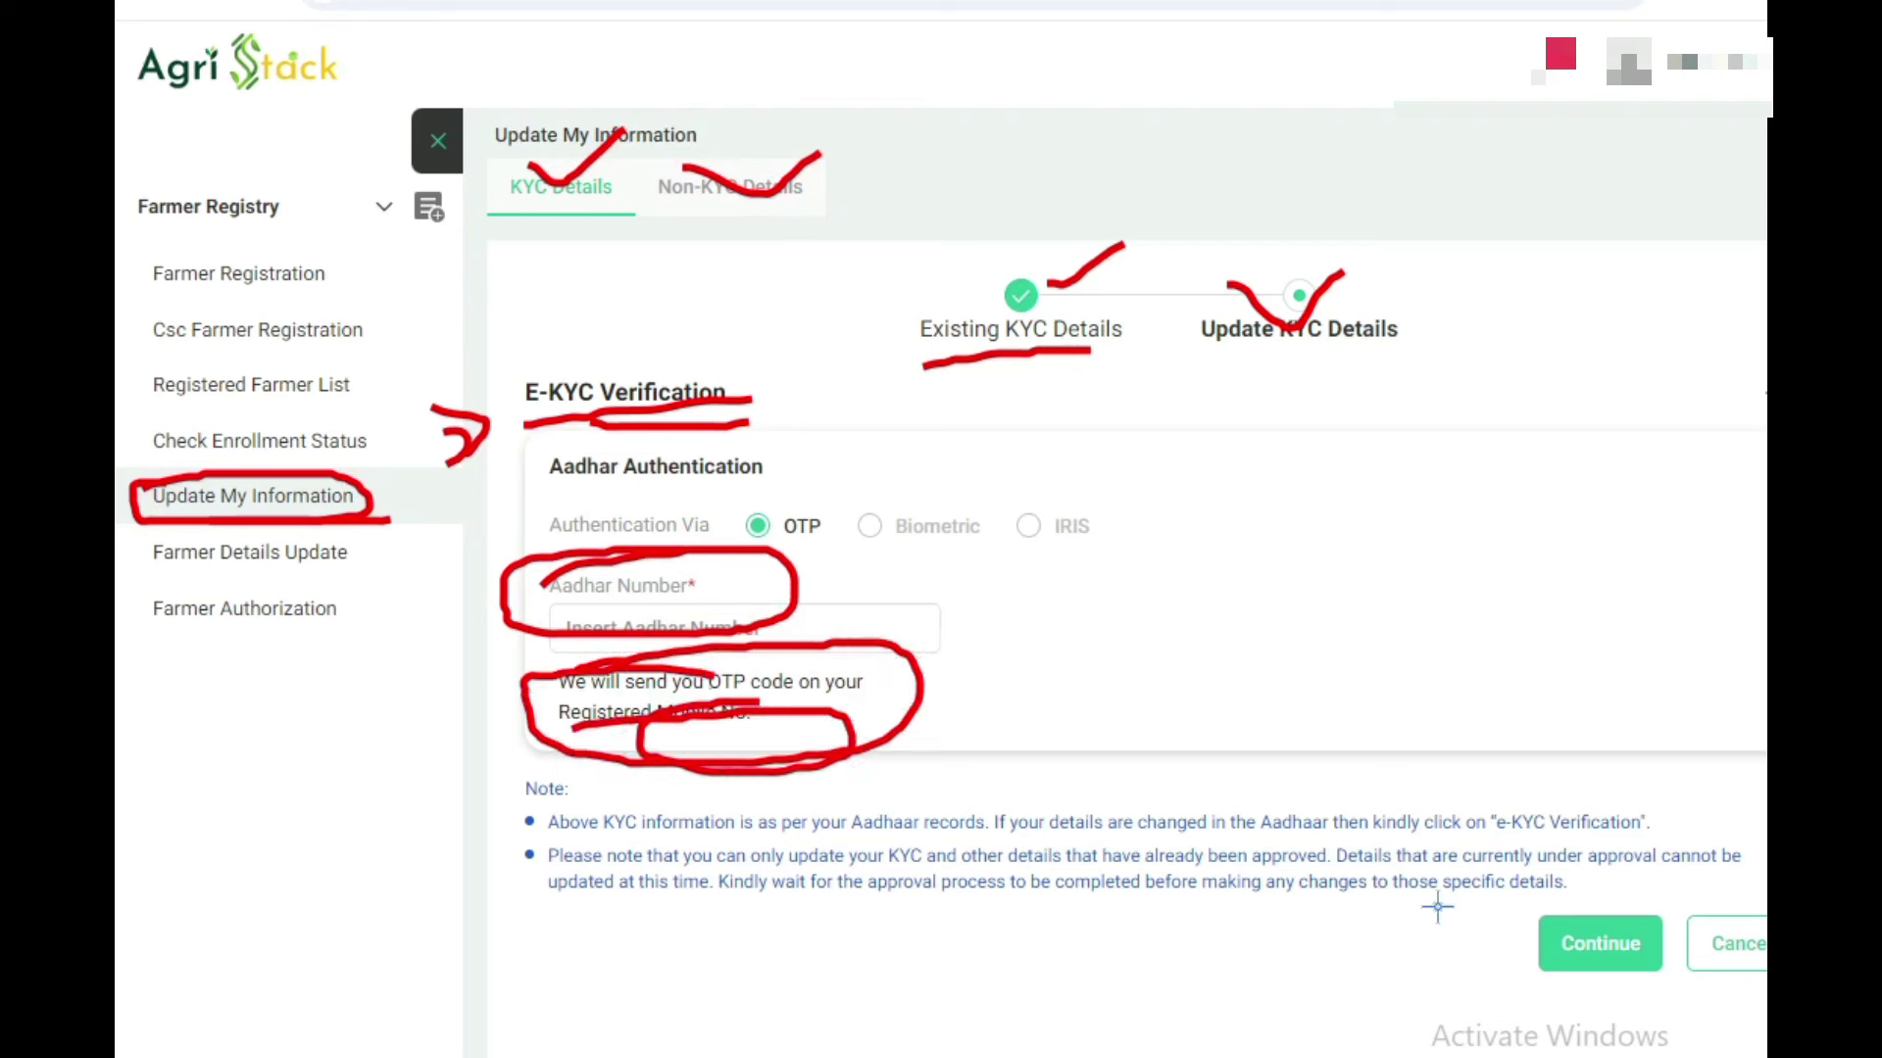
left_click_drag(1577, 916, 1722, 831)
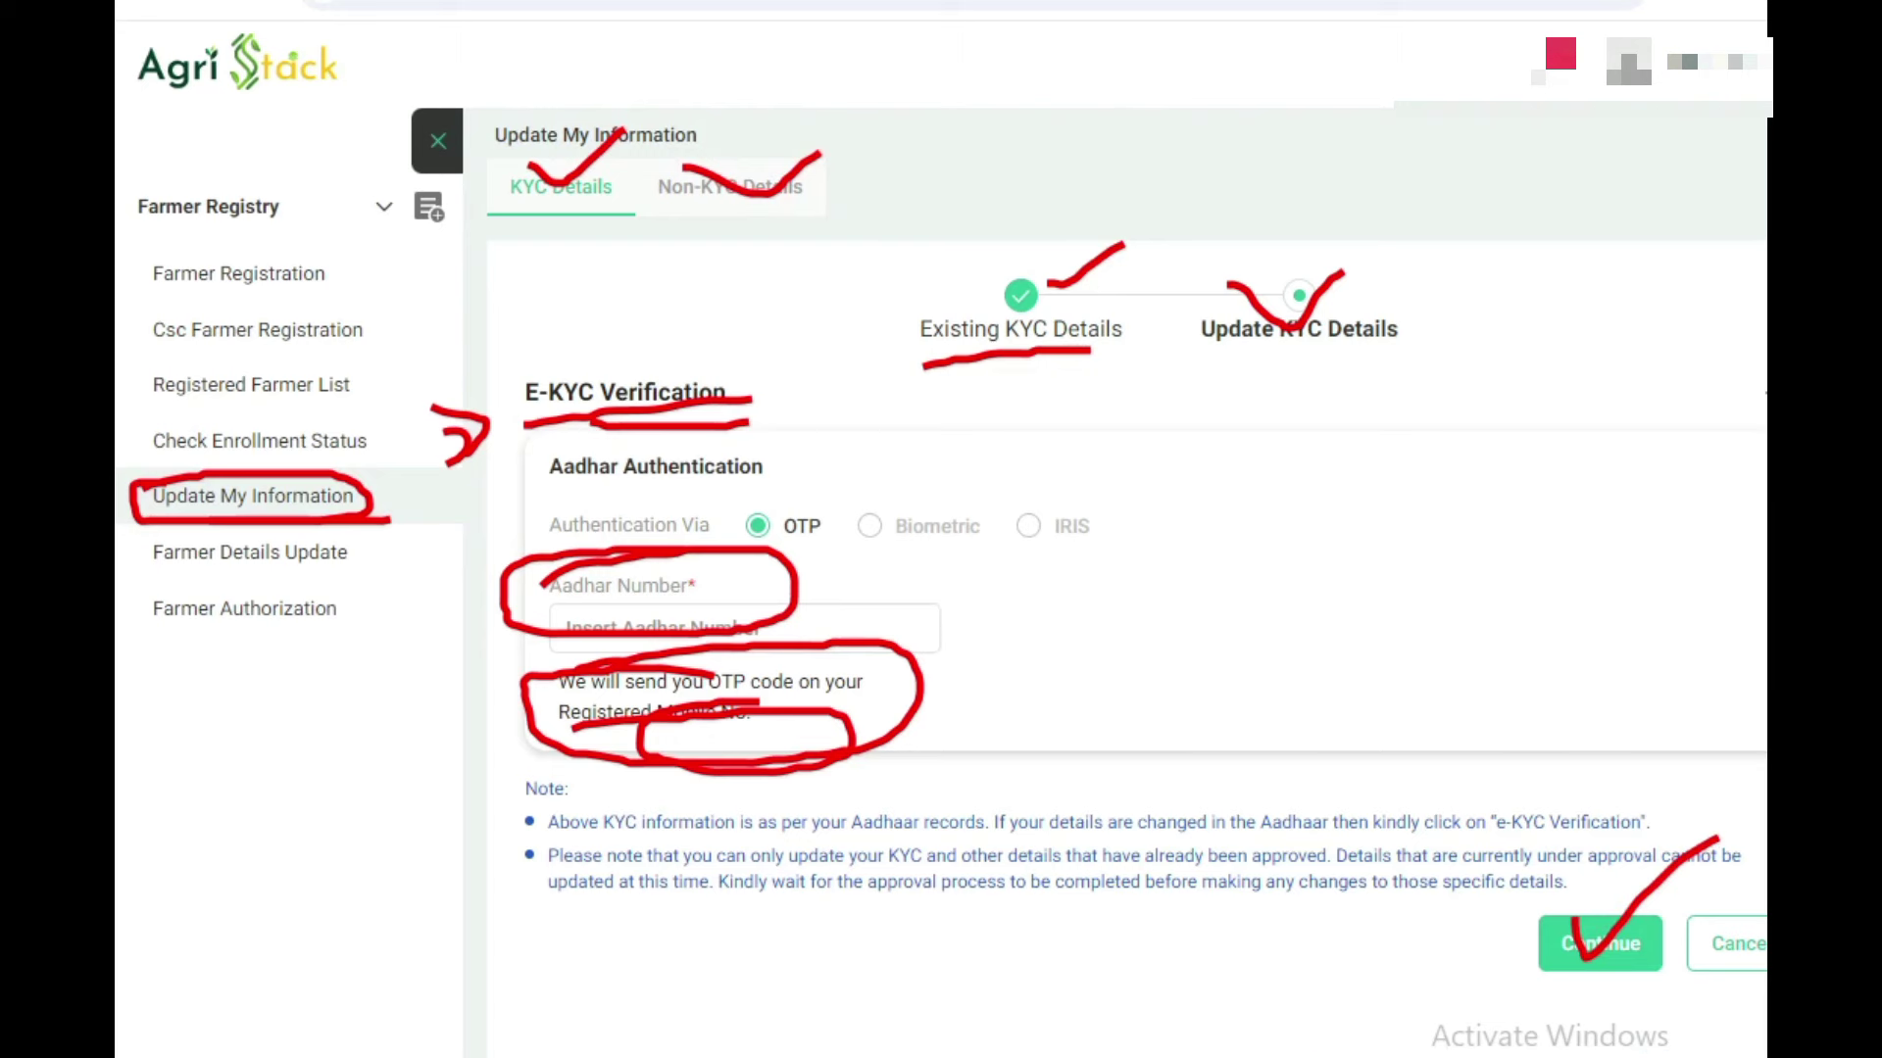
right_click(1336, 735)
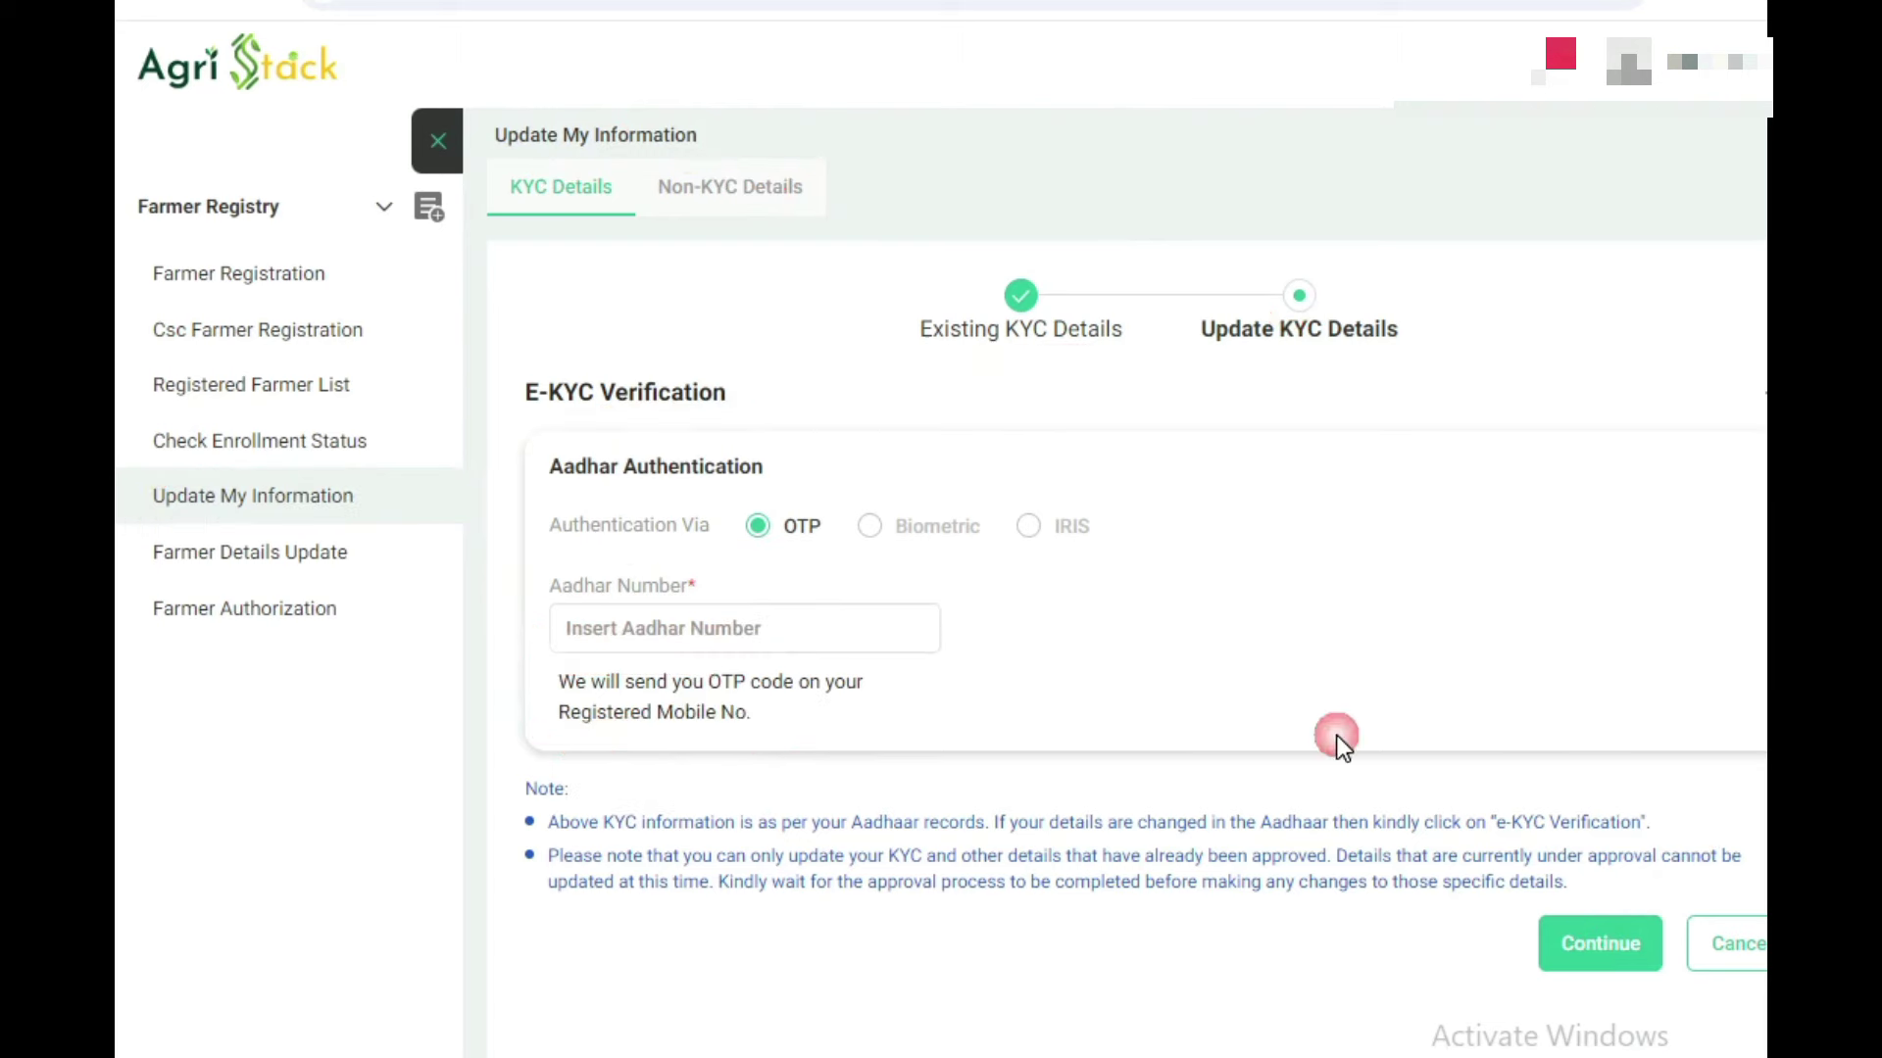
Step: Open the Non-KYC Details for updating information and review the existing and new mobile number sections
left_click(718, 205)
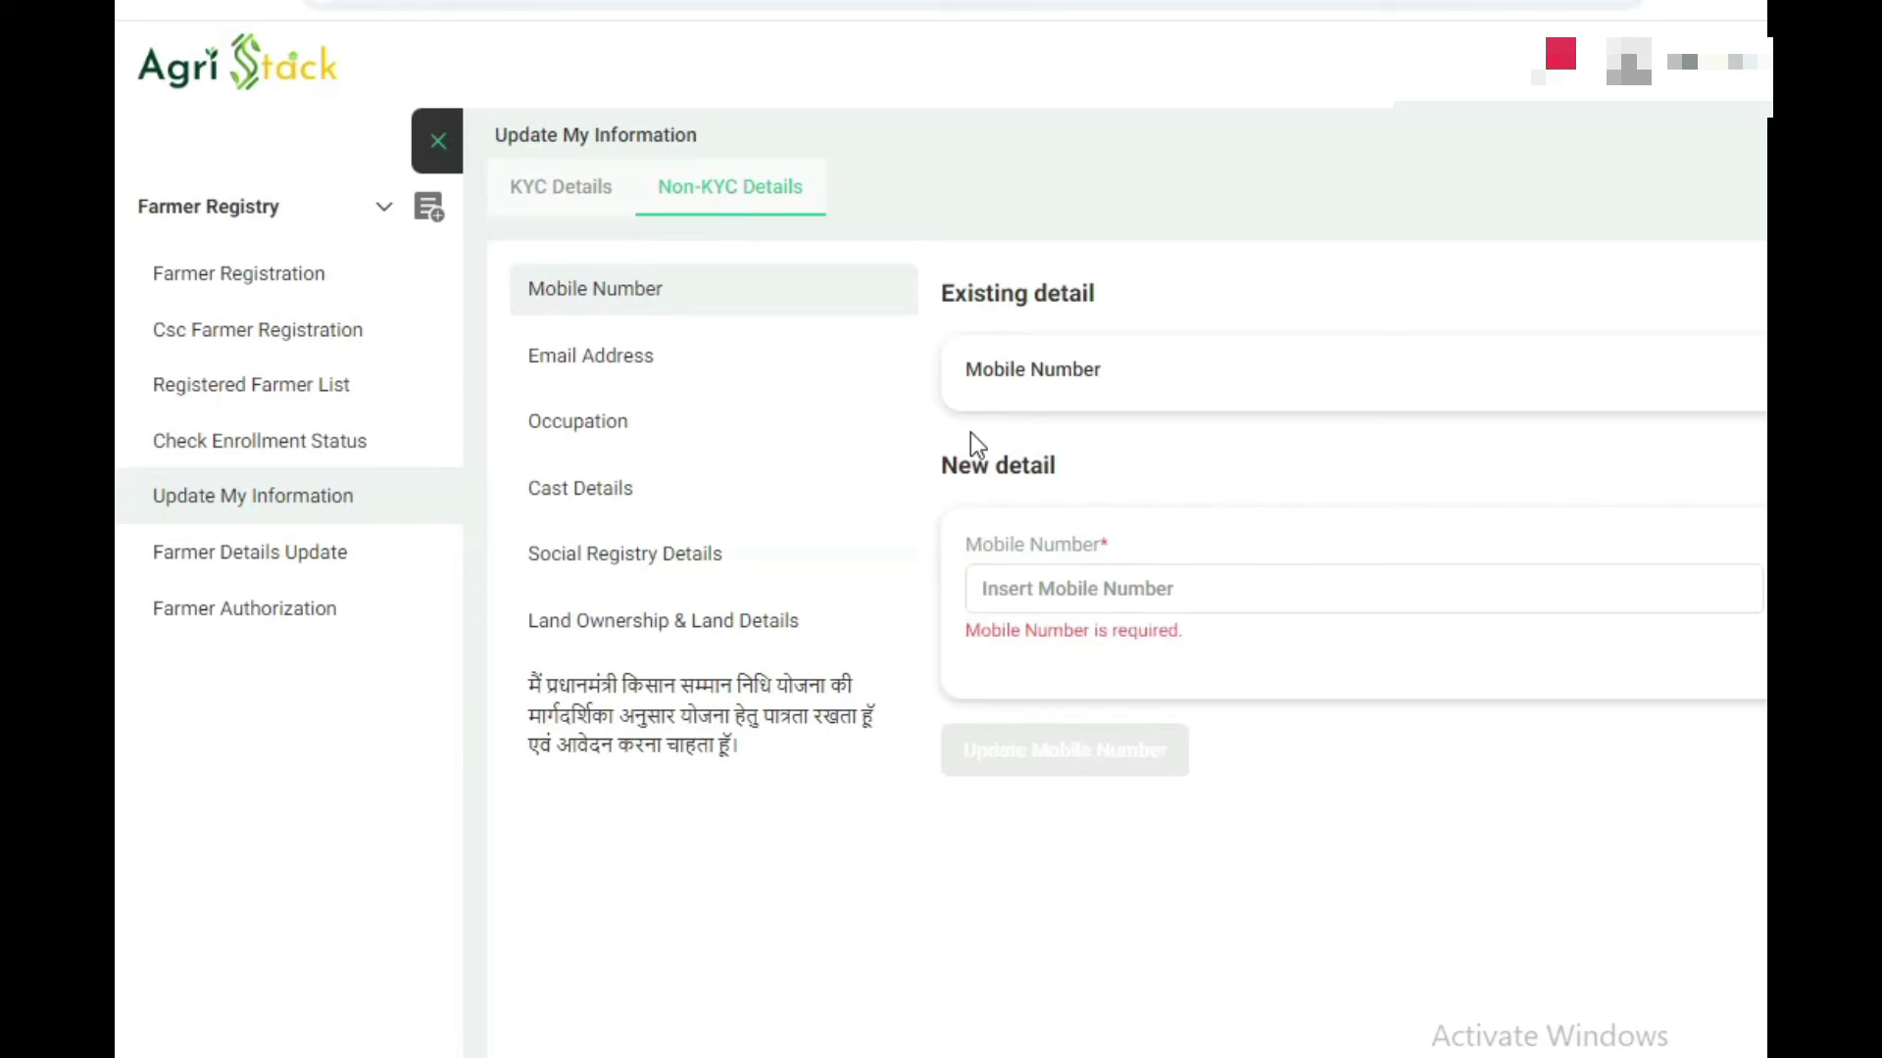
left_click_drag(958, 291, 1128, 292)
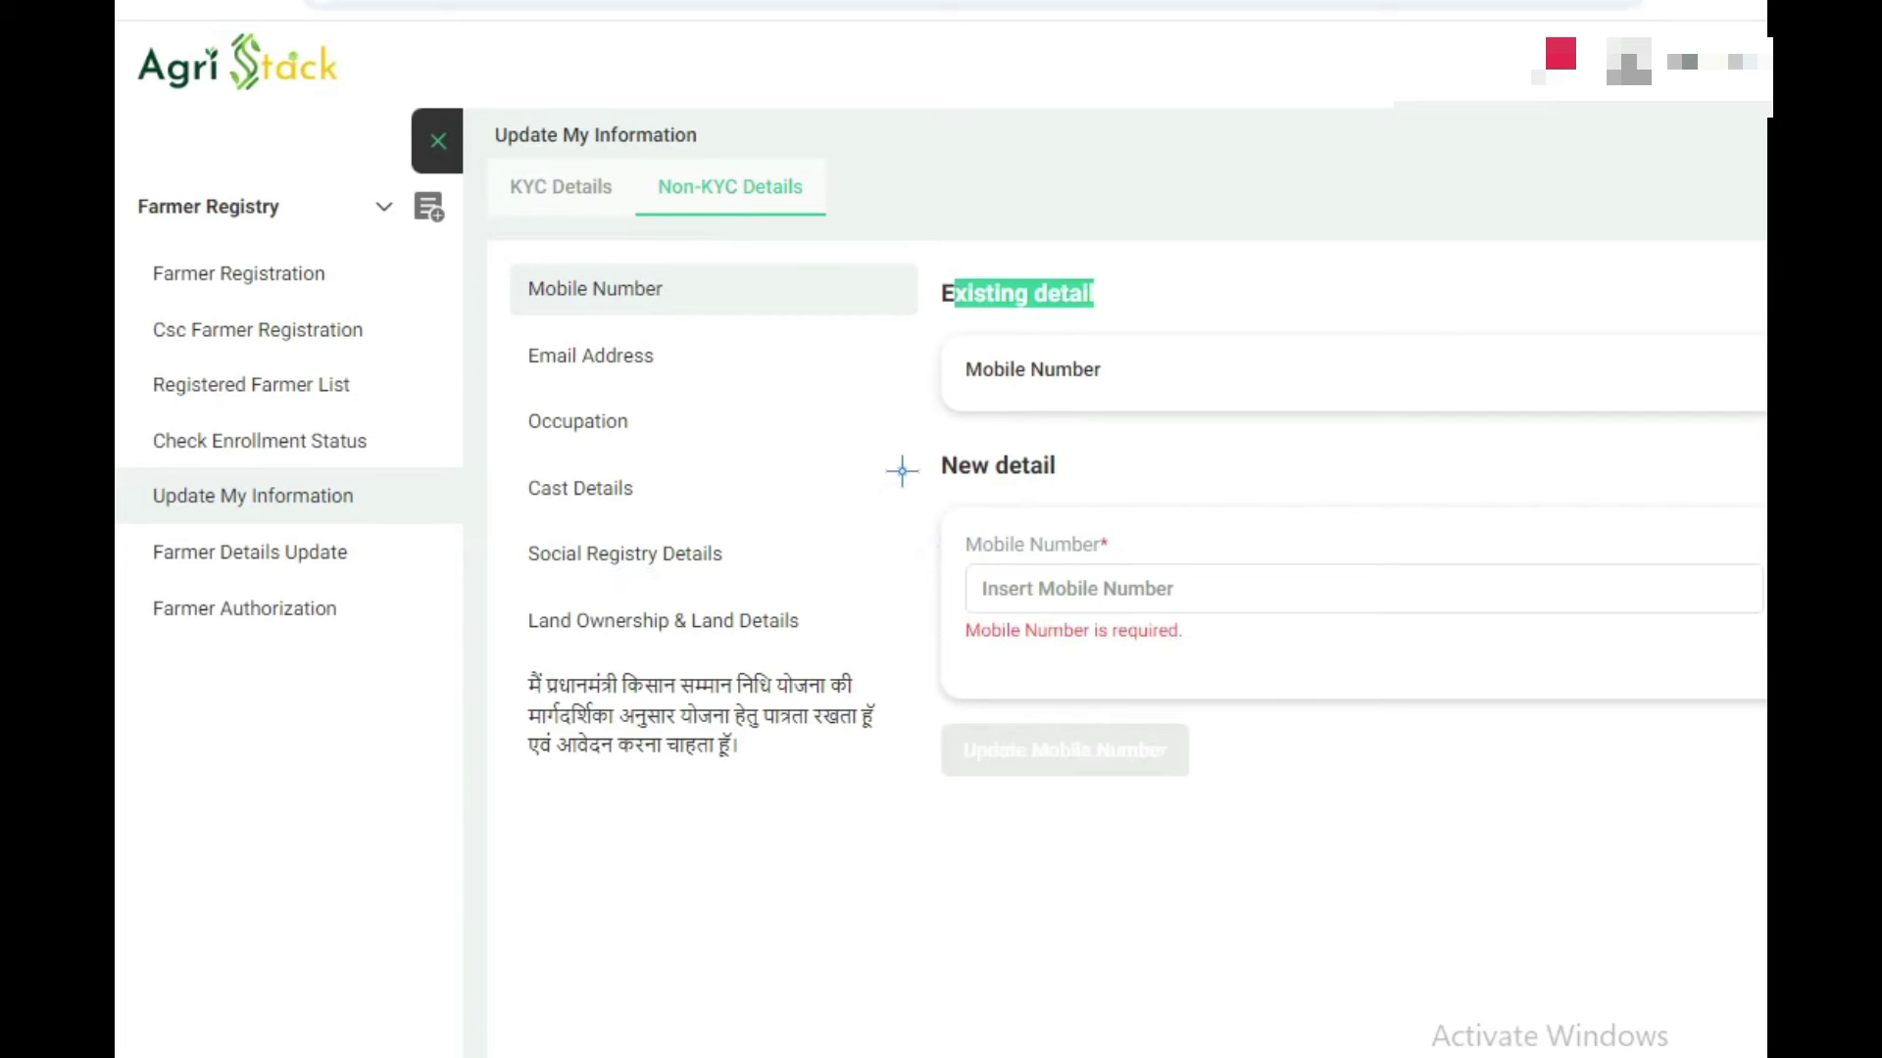
left_click_drag(953, 482, 1189, 476)
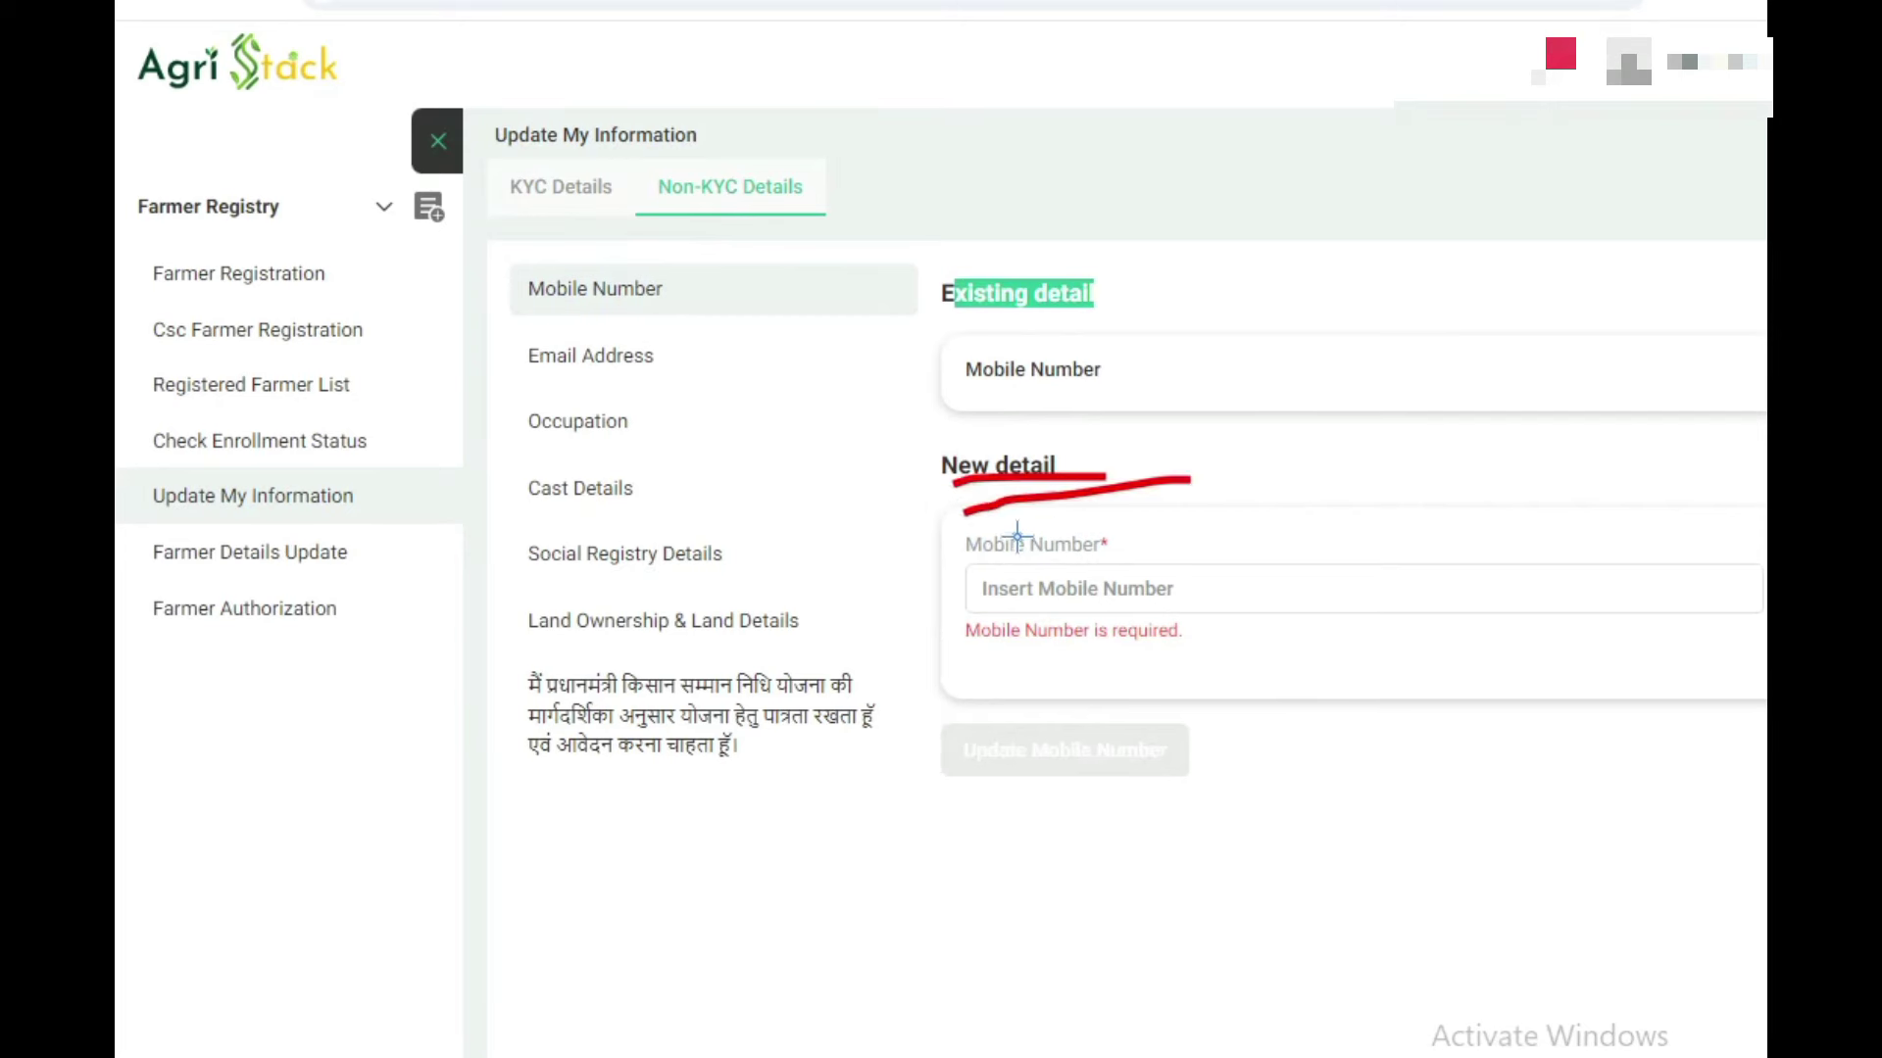
Step: Review the new mobile number section, and open Farmer Registration to examine its Aadhaar authentication options and number field
left_click_drag(1019, 529, 1201, 473)
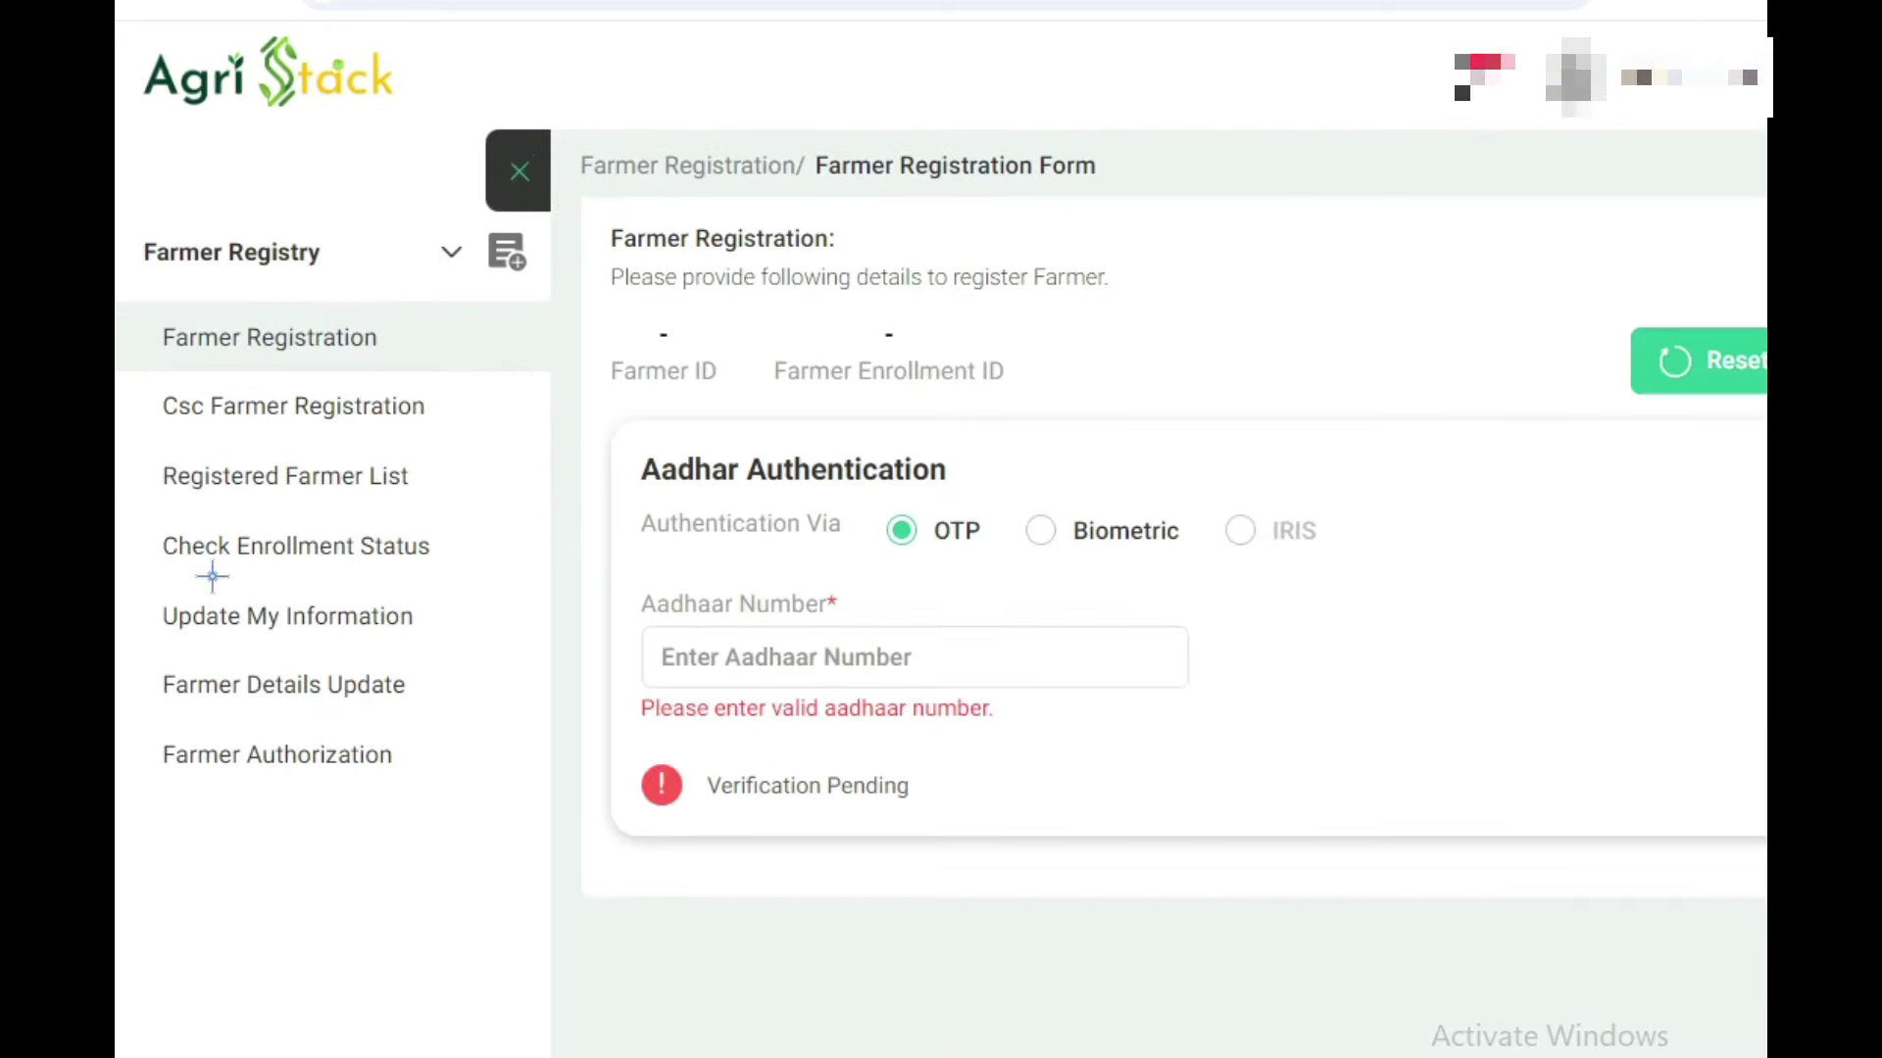
mouse_move(123, 345)
left_mouse_down()
mouse_move(245, 266)
mouse_move(408, 399)
mouse_move(130, 399)
mouse_move(251, 279)
left_mouse_up()
left_click_drag(203, 368, 546, 333)
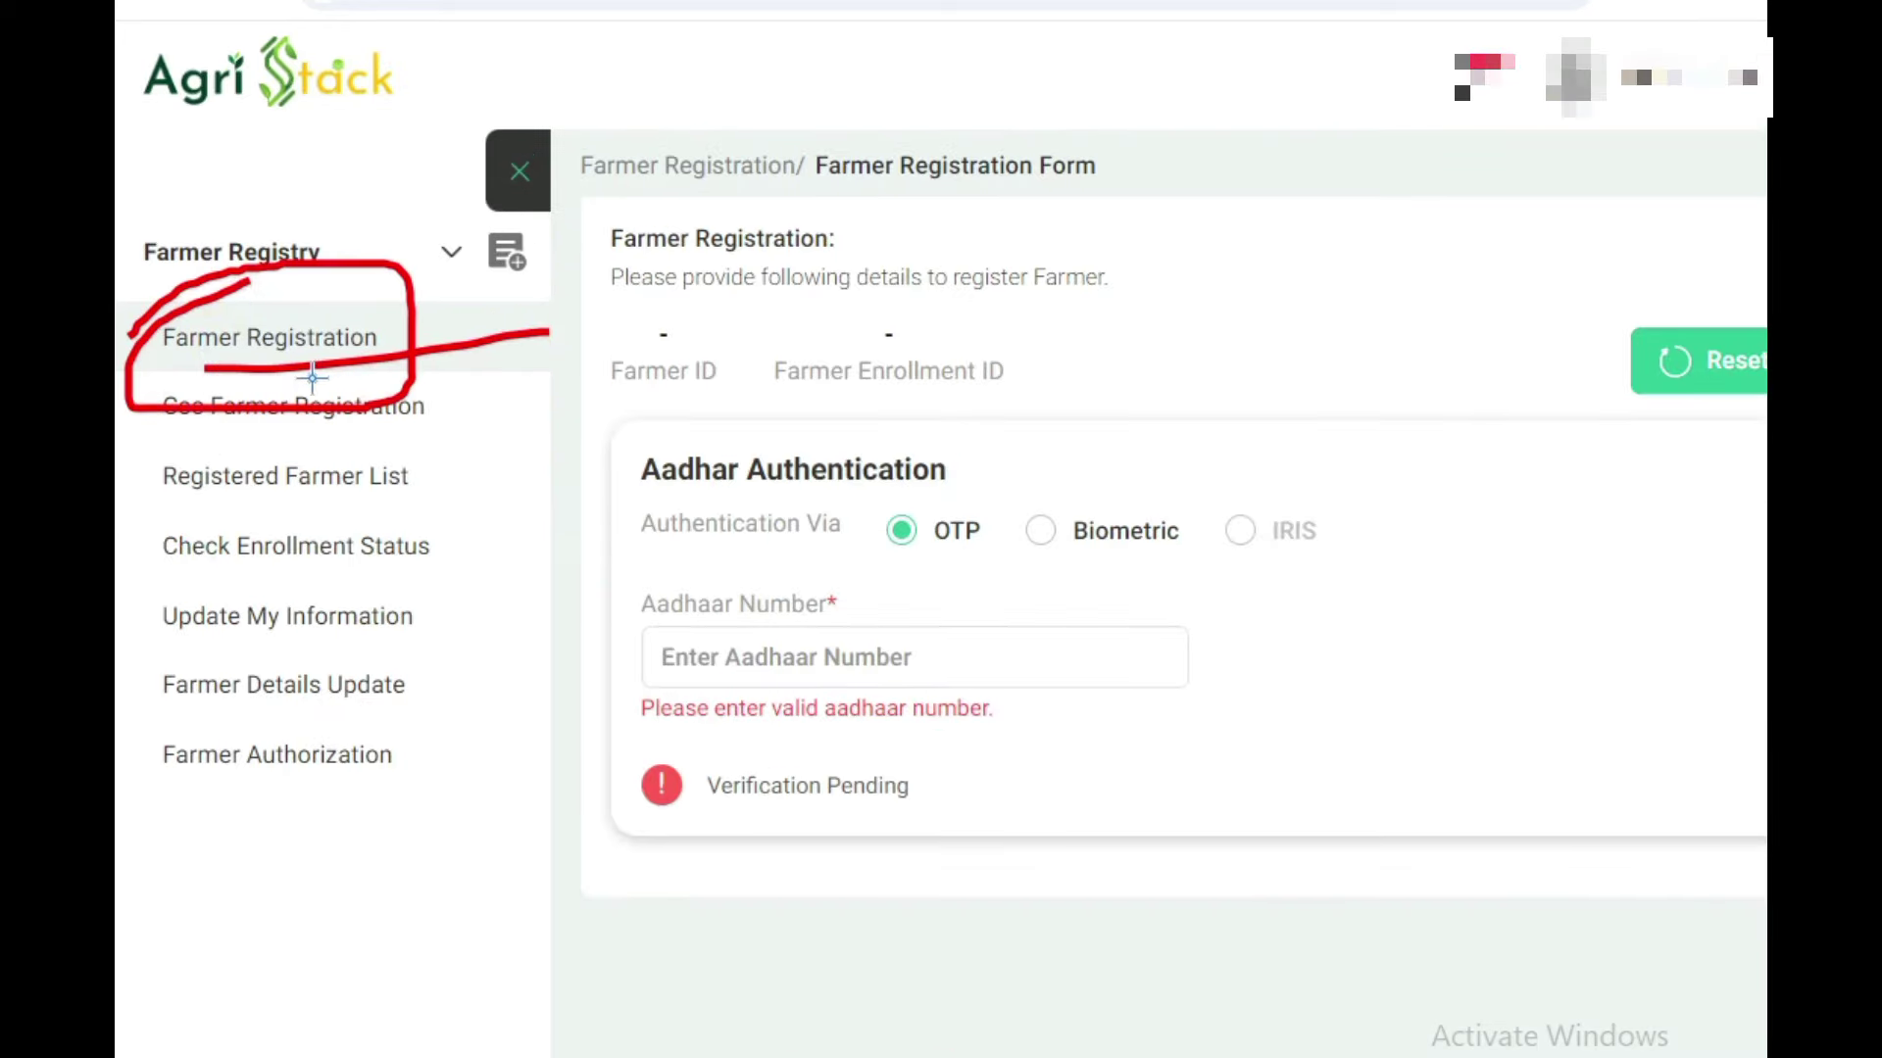
left_click_drag(312, 377, 574, 353)
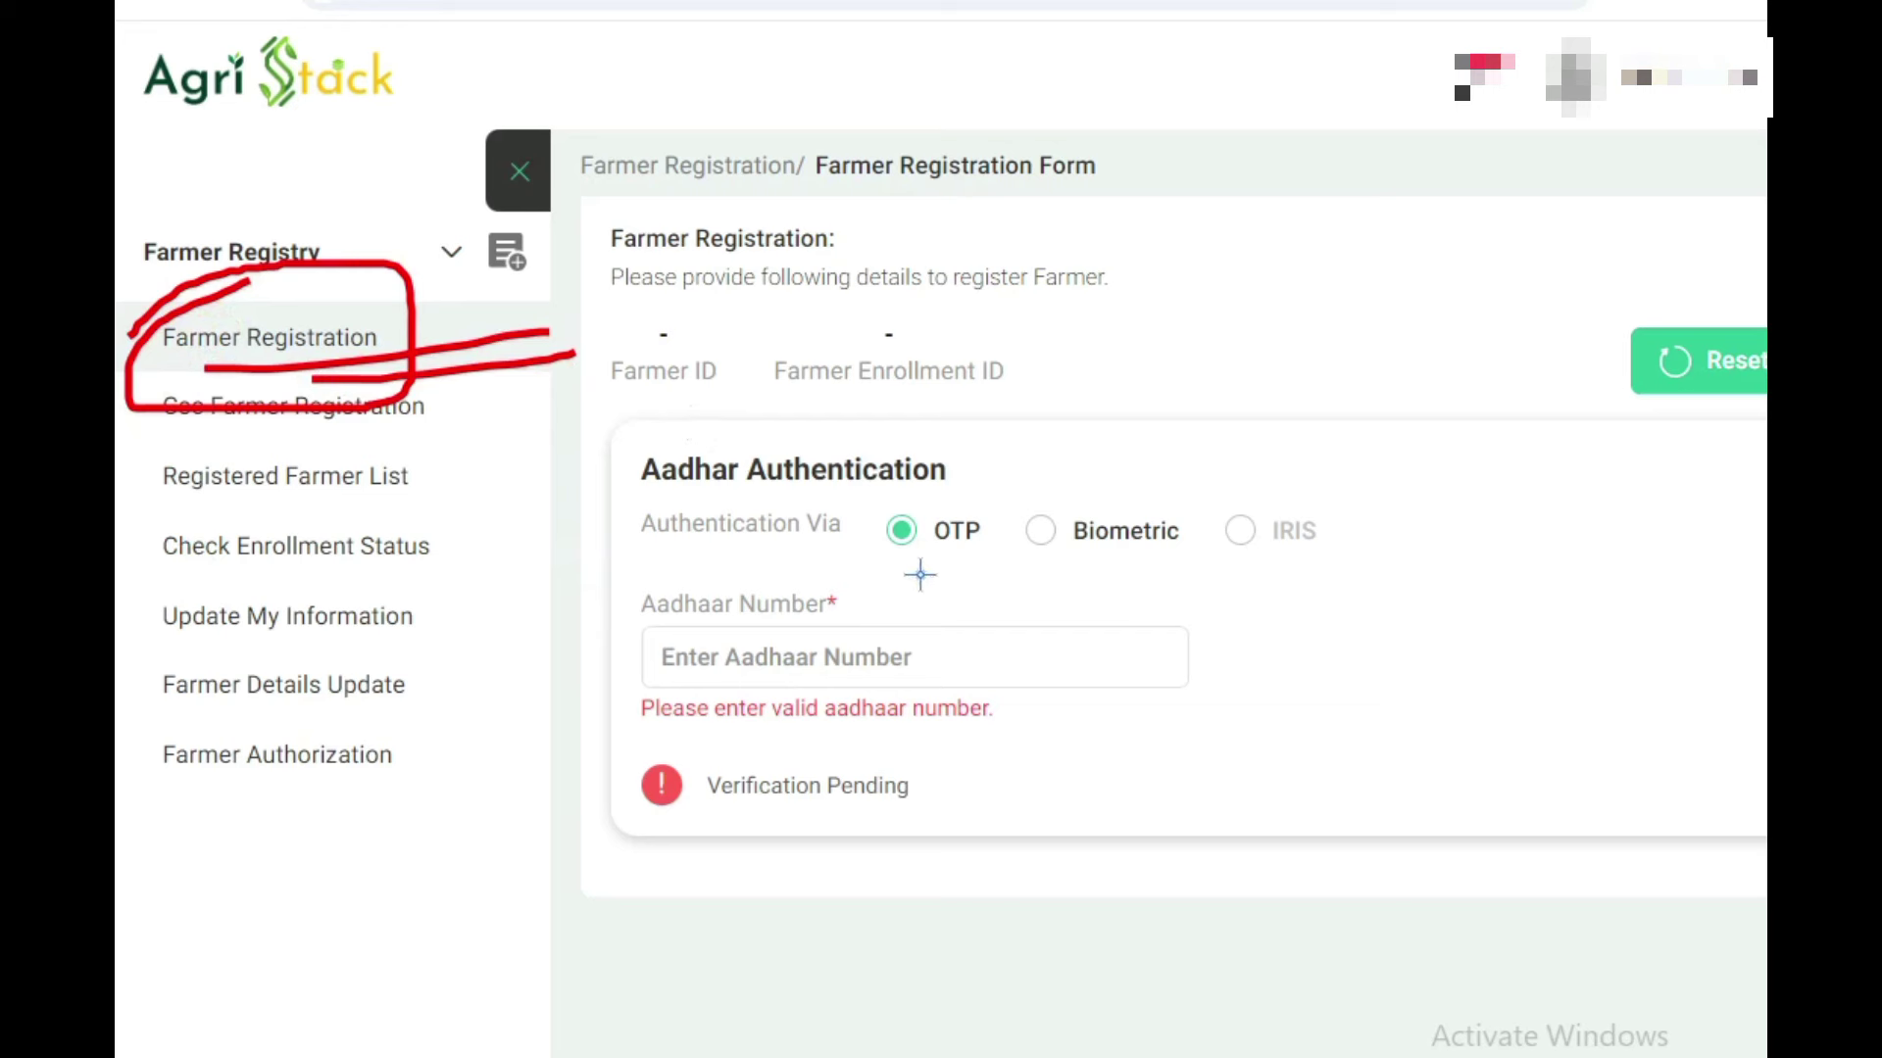
left_click_drag(703, 626, 825, 584)
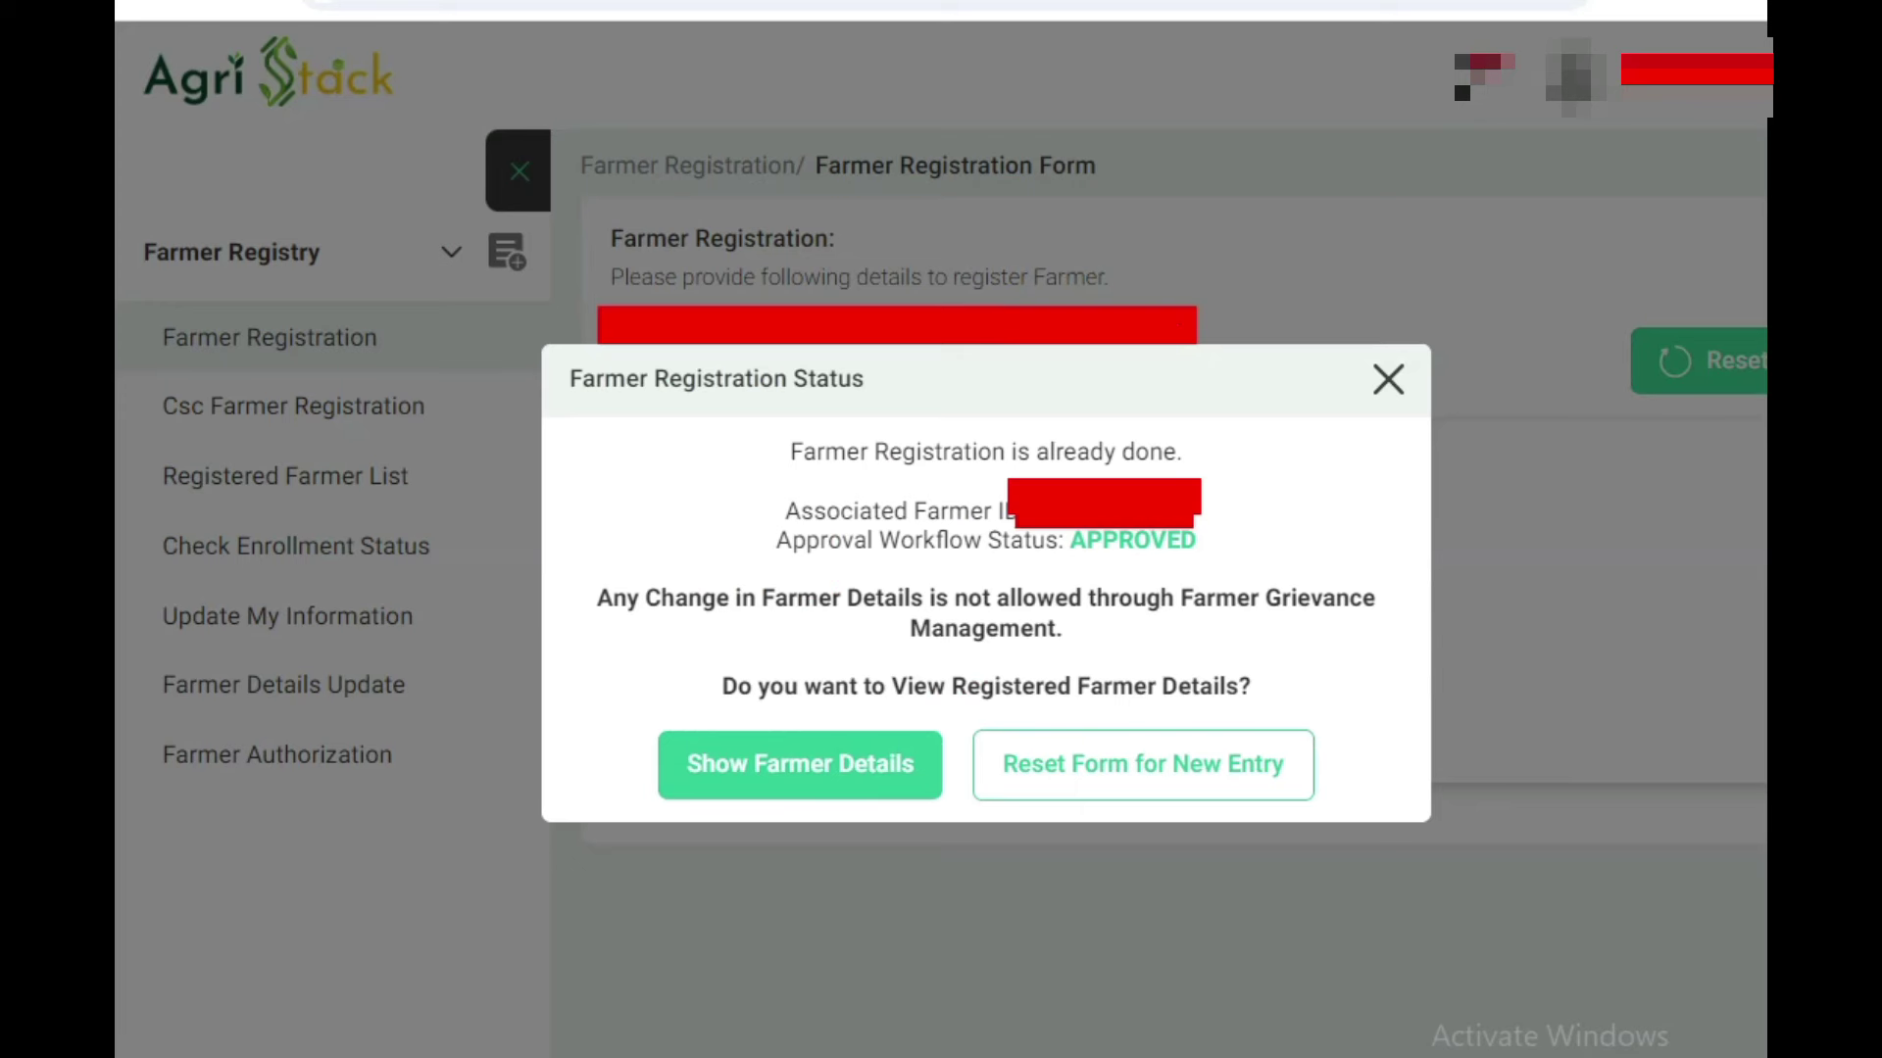
Step: Review the approval workflow status in the Farmer Registration Status dialog and show the registered farmer's details
mouse_move(759, 507)
left_mouse_down()
mouse_move(852, 471)
mouse_move(1100, 437)
mouse_move(1220, 566)
left_mouse_up()
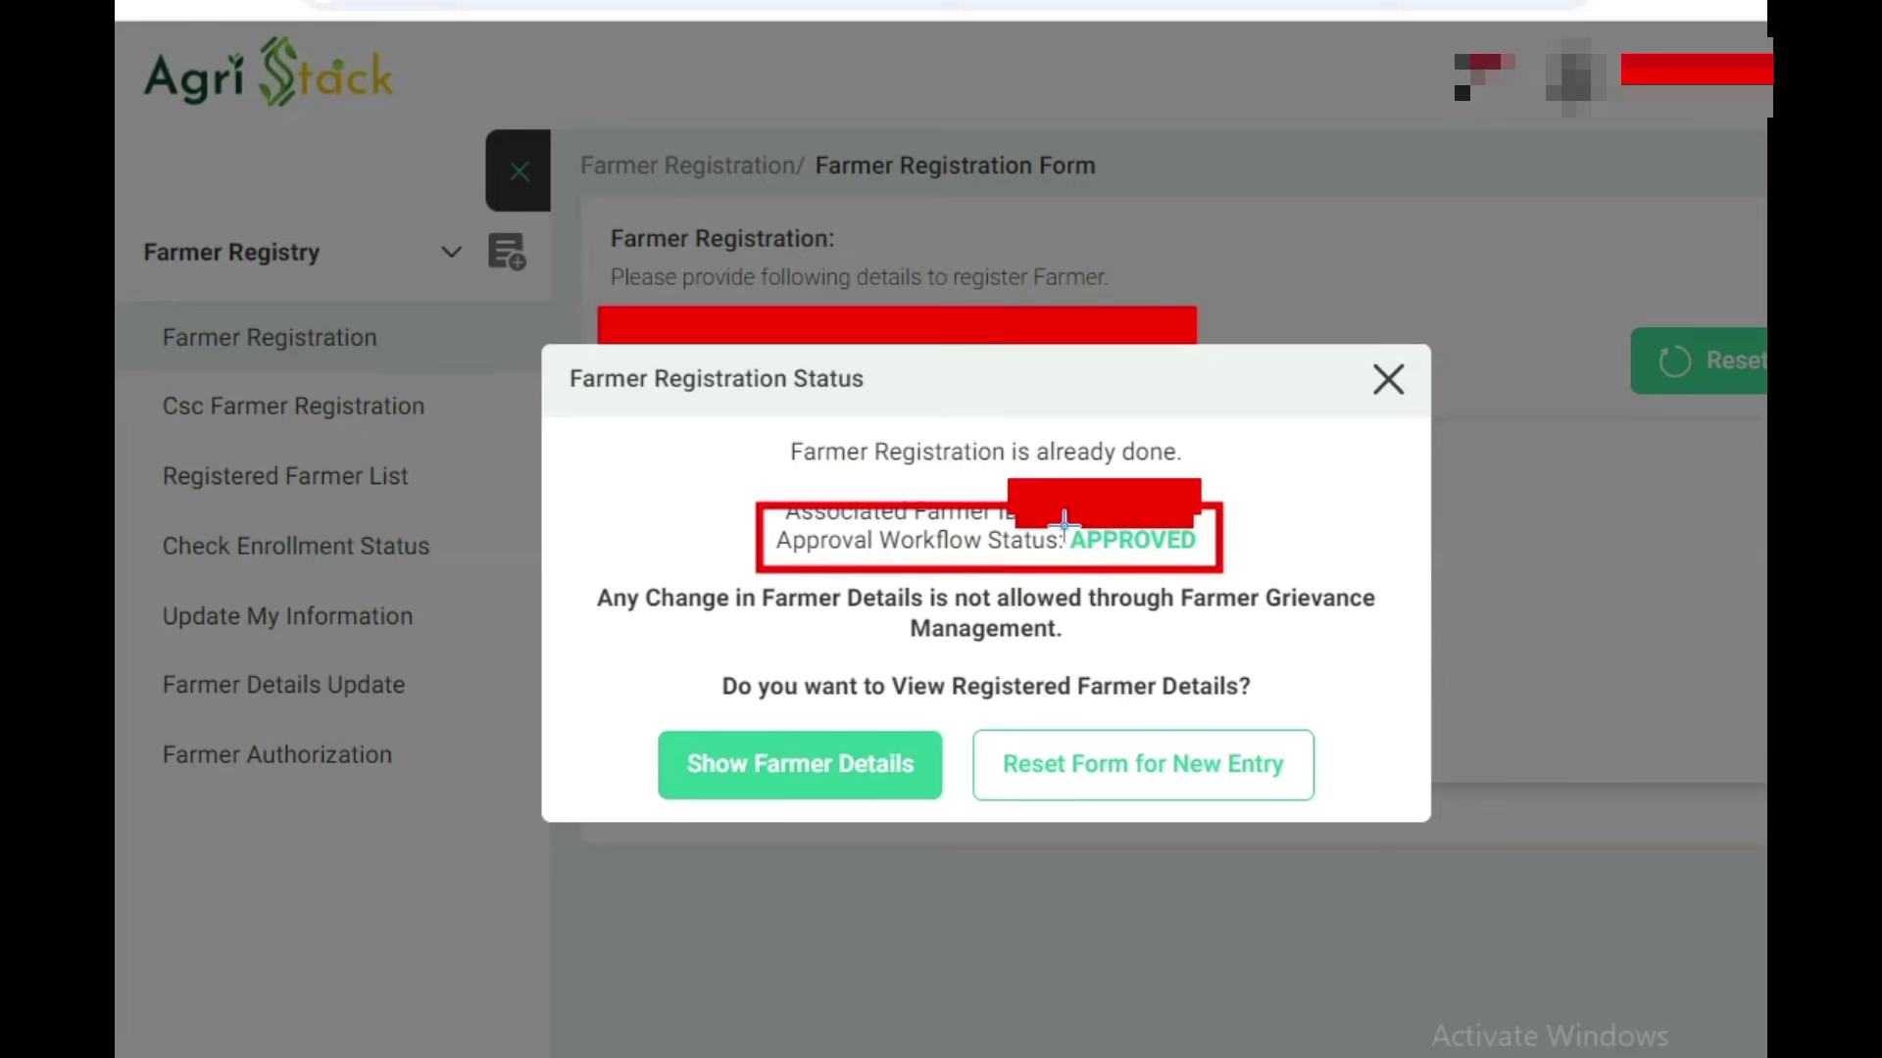
left_click_drag(1060, 529, 1205, 557)
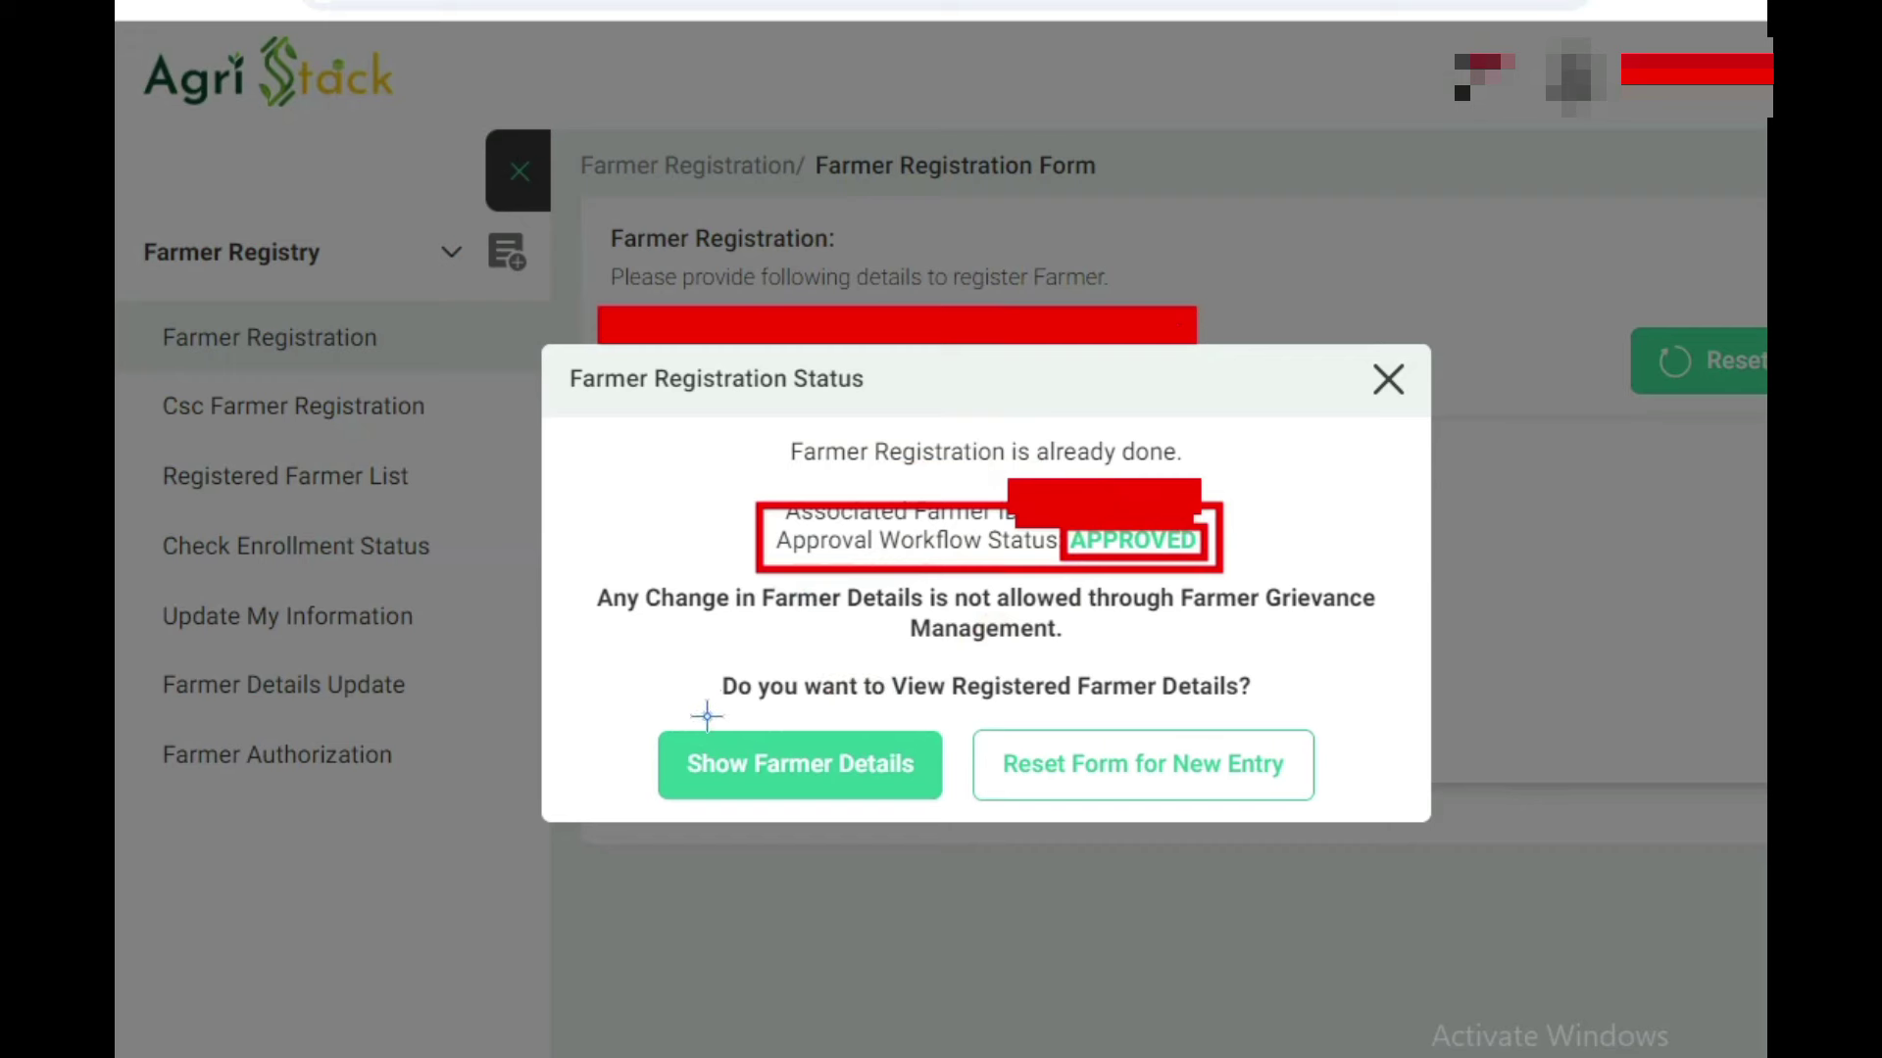
left_click_drag(675, 723, 868, 803)
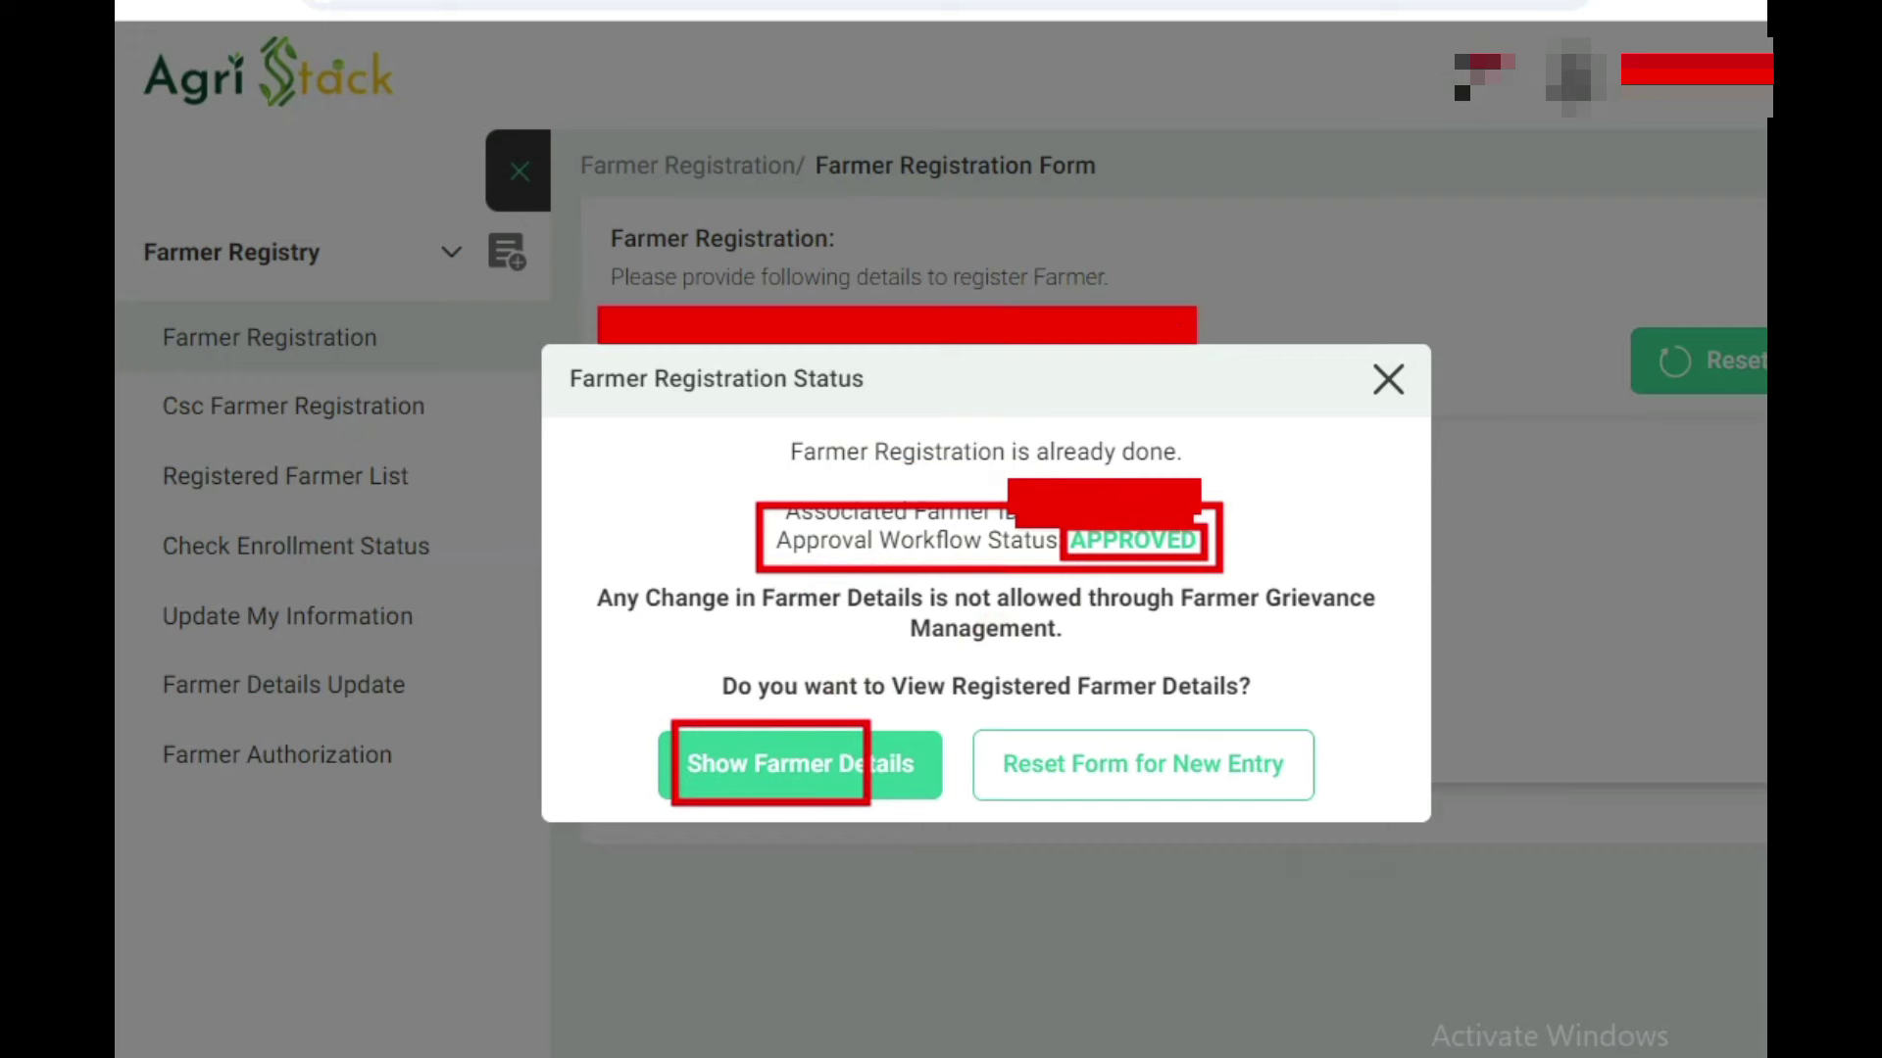
left_click(875, 775)
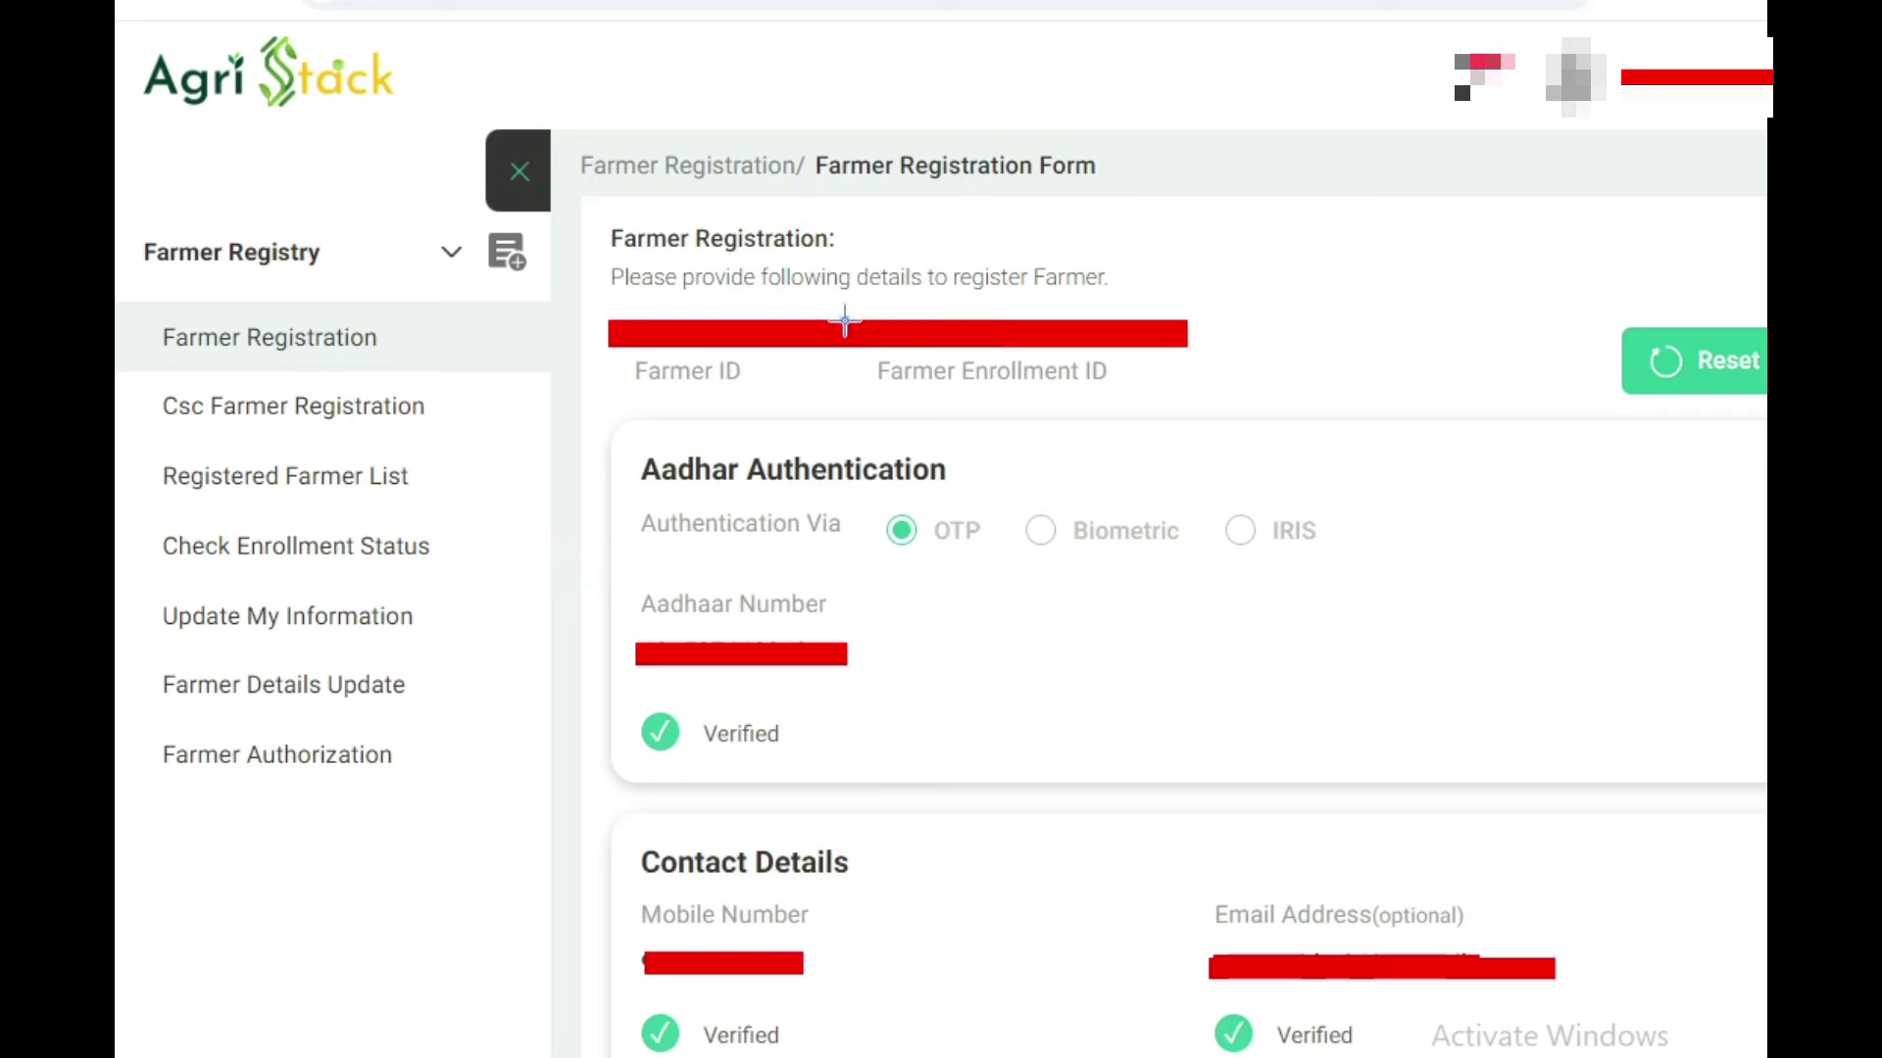
Step: Examine the Farmer Enrollment ID and Farmer ID at the head of the registration form
mouse_move(843, 319)
left_mouse_down()
mouse_move(1020, 239)
mouse_move(1189, 294)
mouse_move(1198, 398)
left_mouse_up()
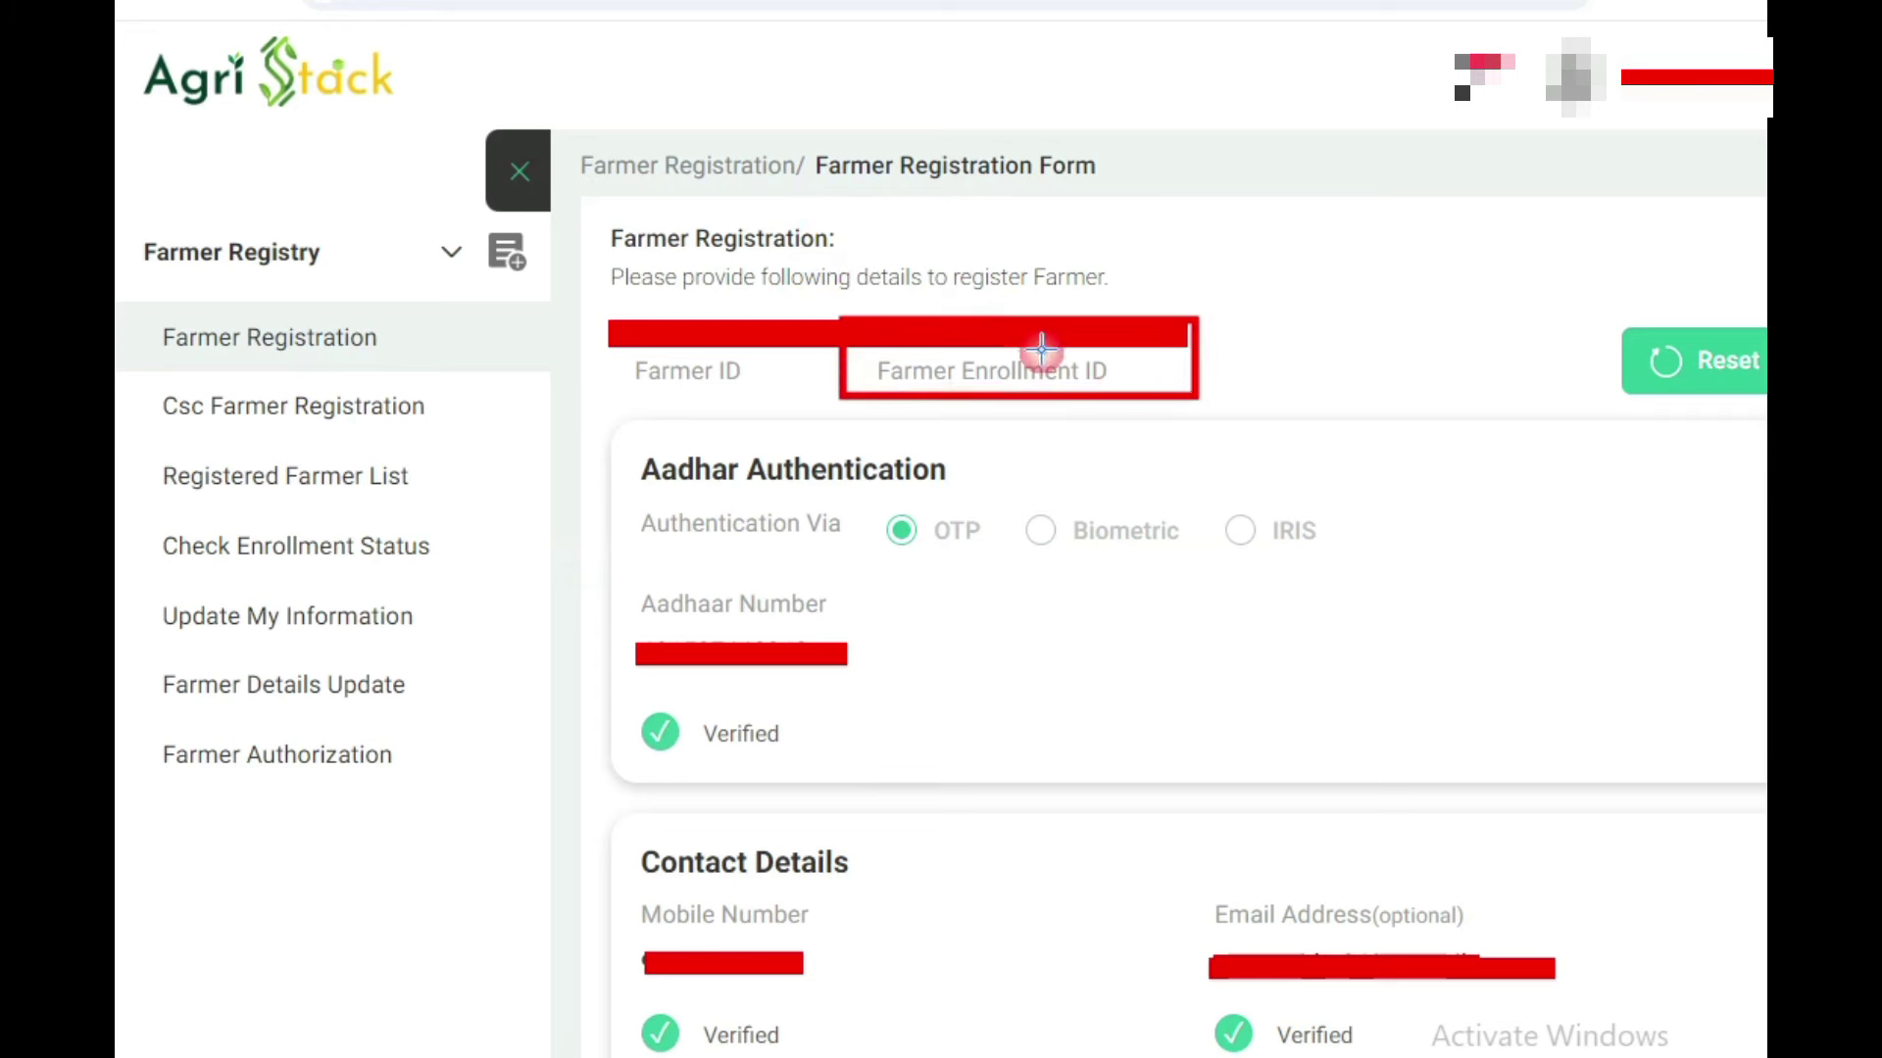
mouse_move(840, 288)
left_mouse_down()
mouse_move(1167, 407)
mouse_move(1190, 394)
left_mouse_up()
mouse_move(622, 300)
left_mouse_down()
mouse_move(823, 416)
mouse_move(811, 403)
left_mouse_up()
left_click_drag(616, 284, 806, 408)
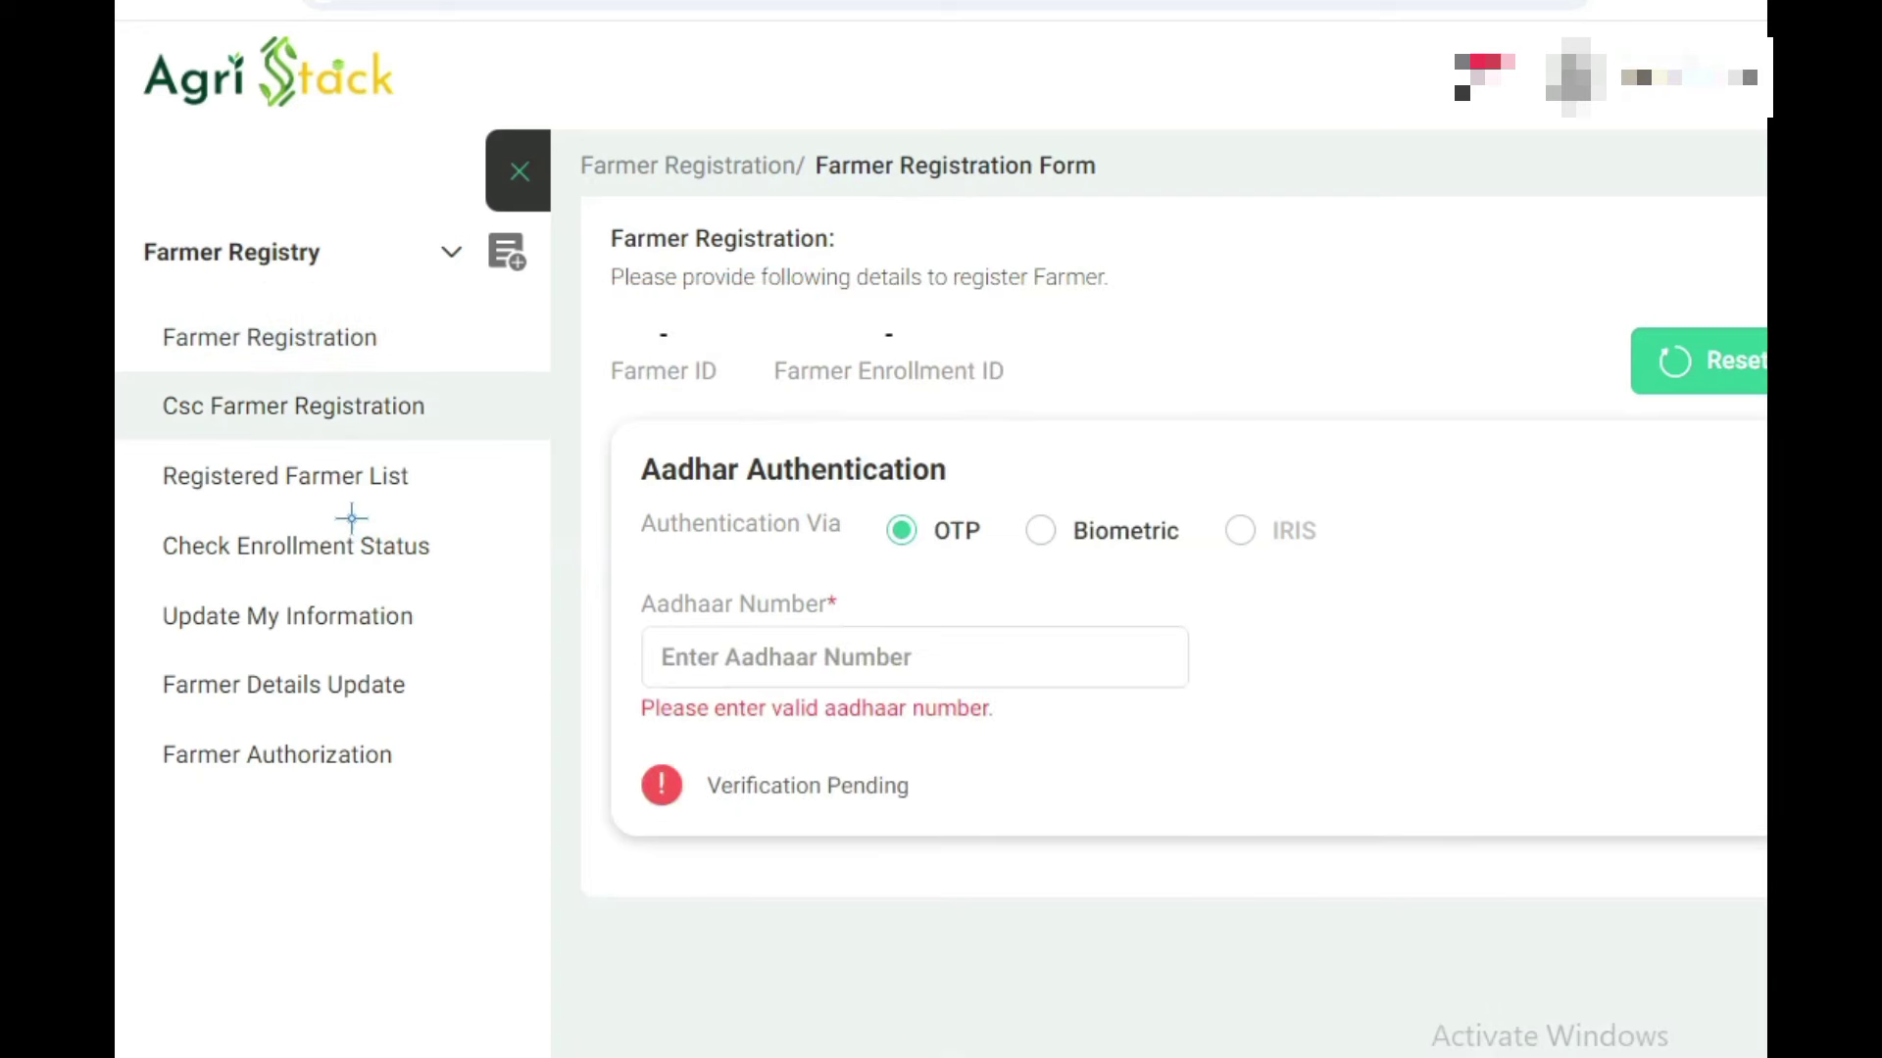
Step: Open the Registered Farmer List and set its Sub District filter to Jawar
mouse_move(137, 448)
left_mouse_down()
mouse_move(361, 506)
mouse_move(443, 507)
left_mouse_up()
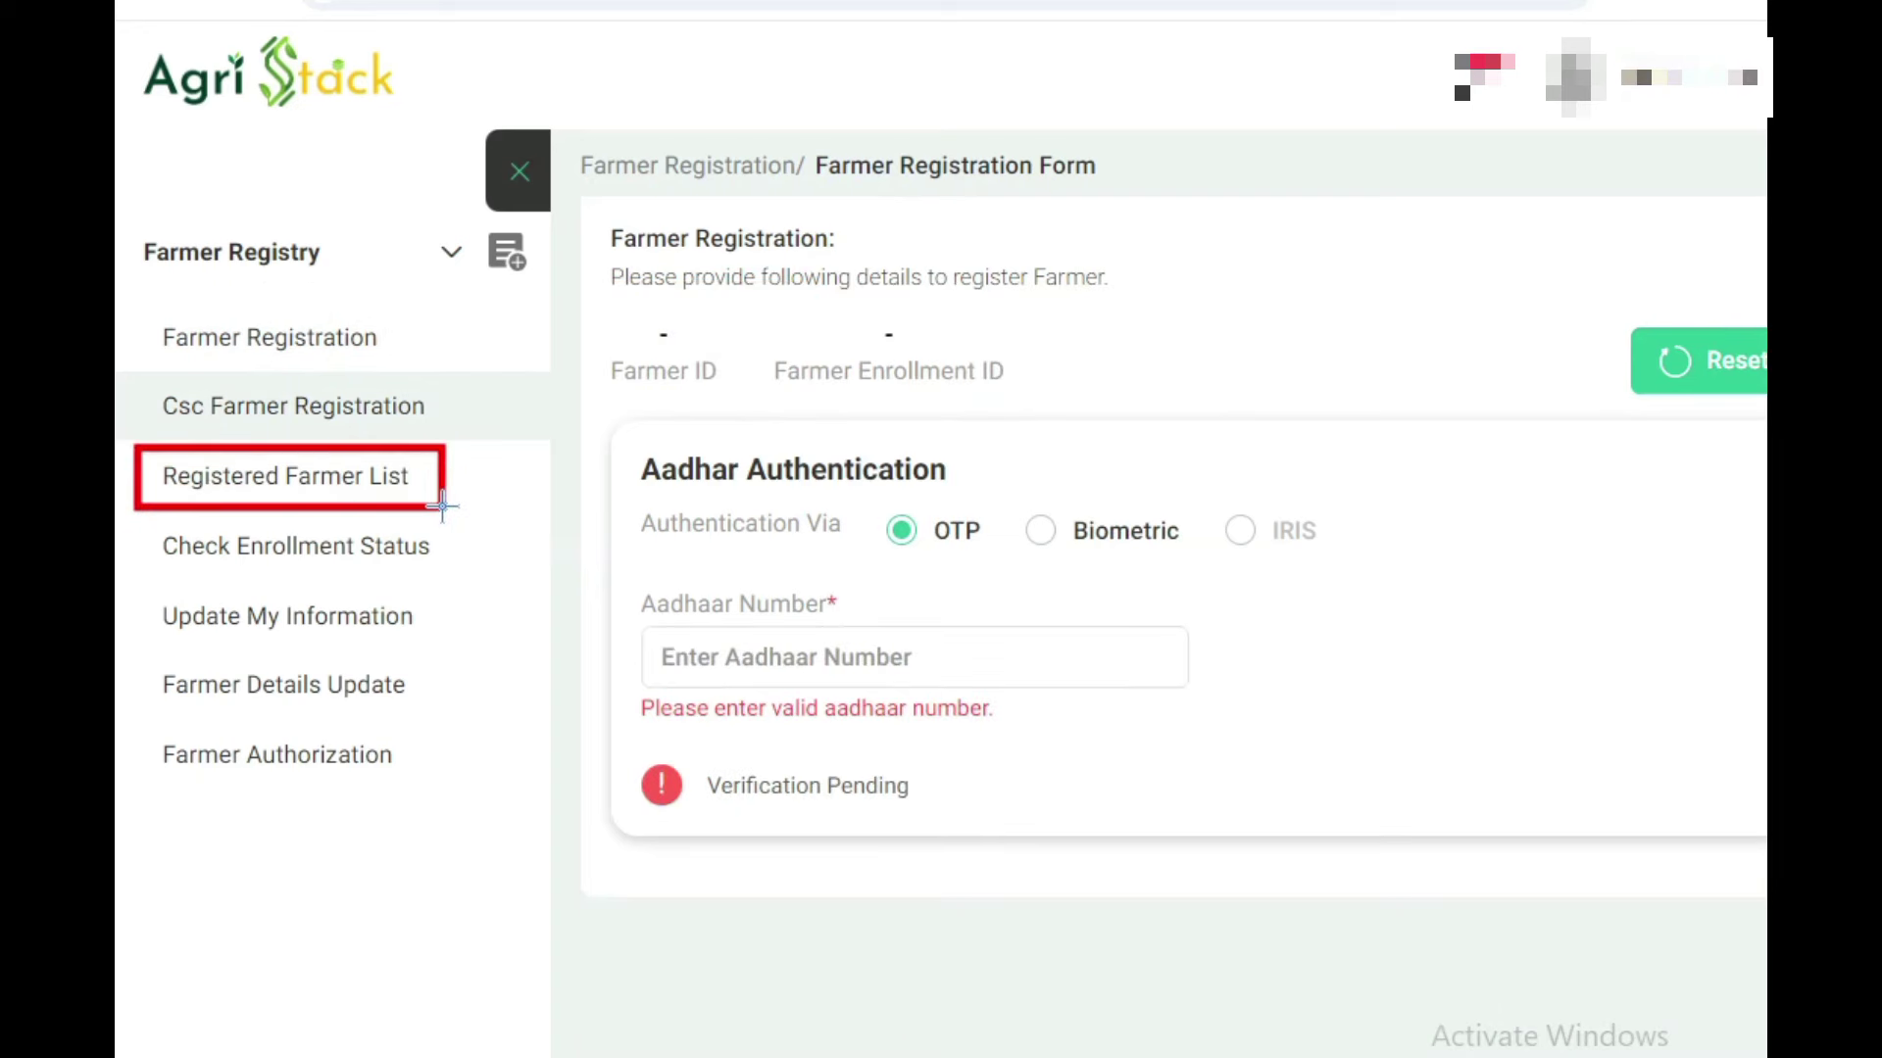
mouse_move(161, 446)
left_mouse_down()
mouse_move(451, 541)
mouse_move(446, 503)
left_mouse_up()
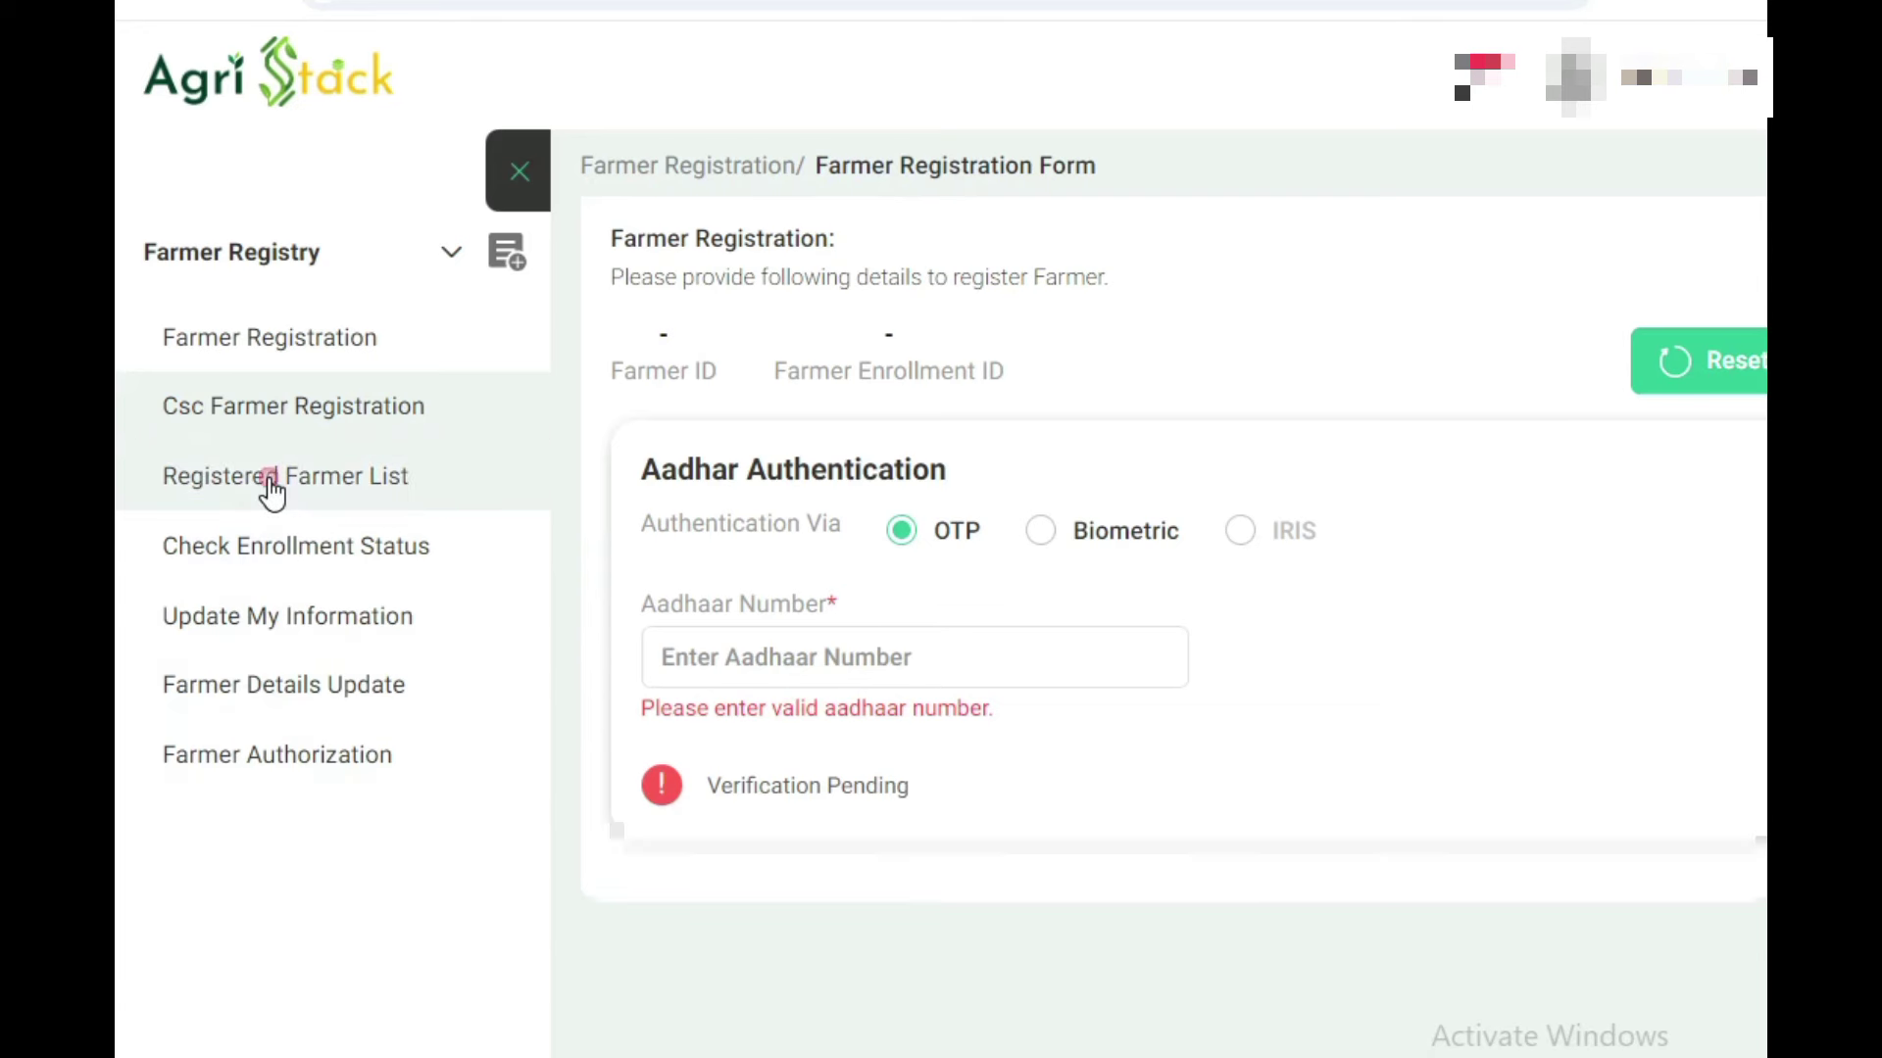
left_click(266, 482)
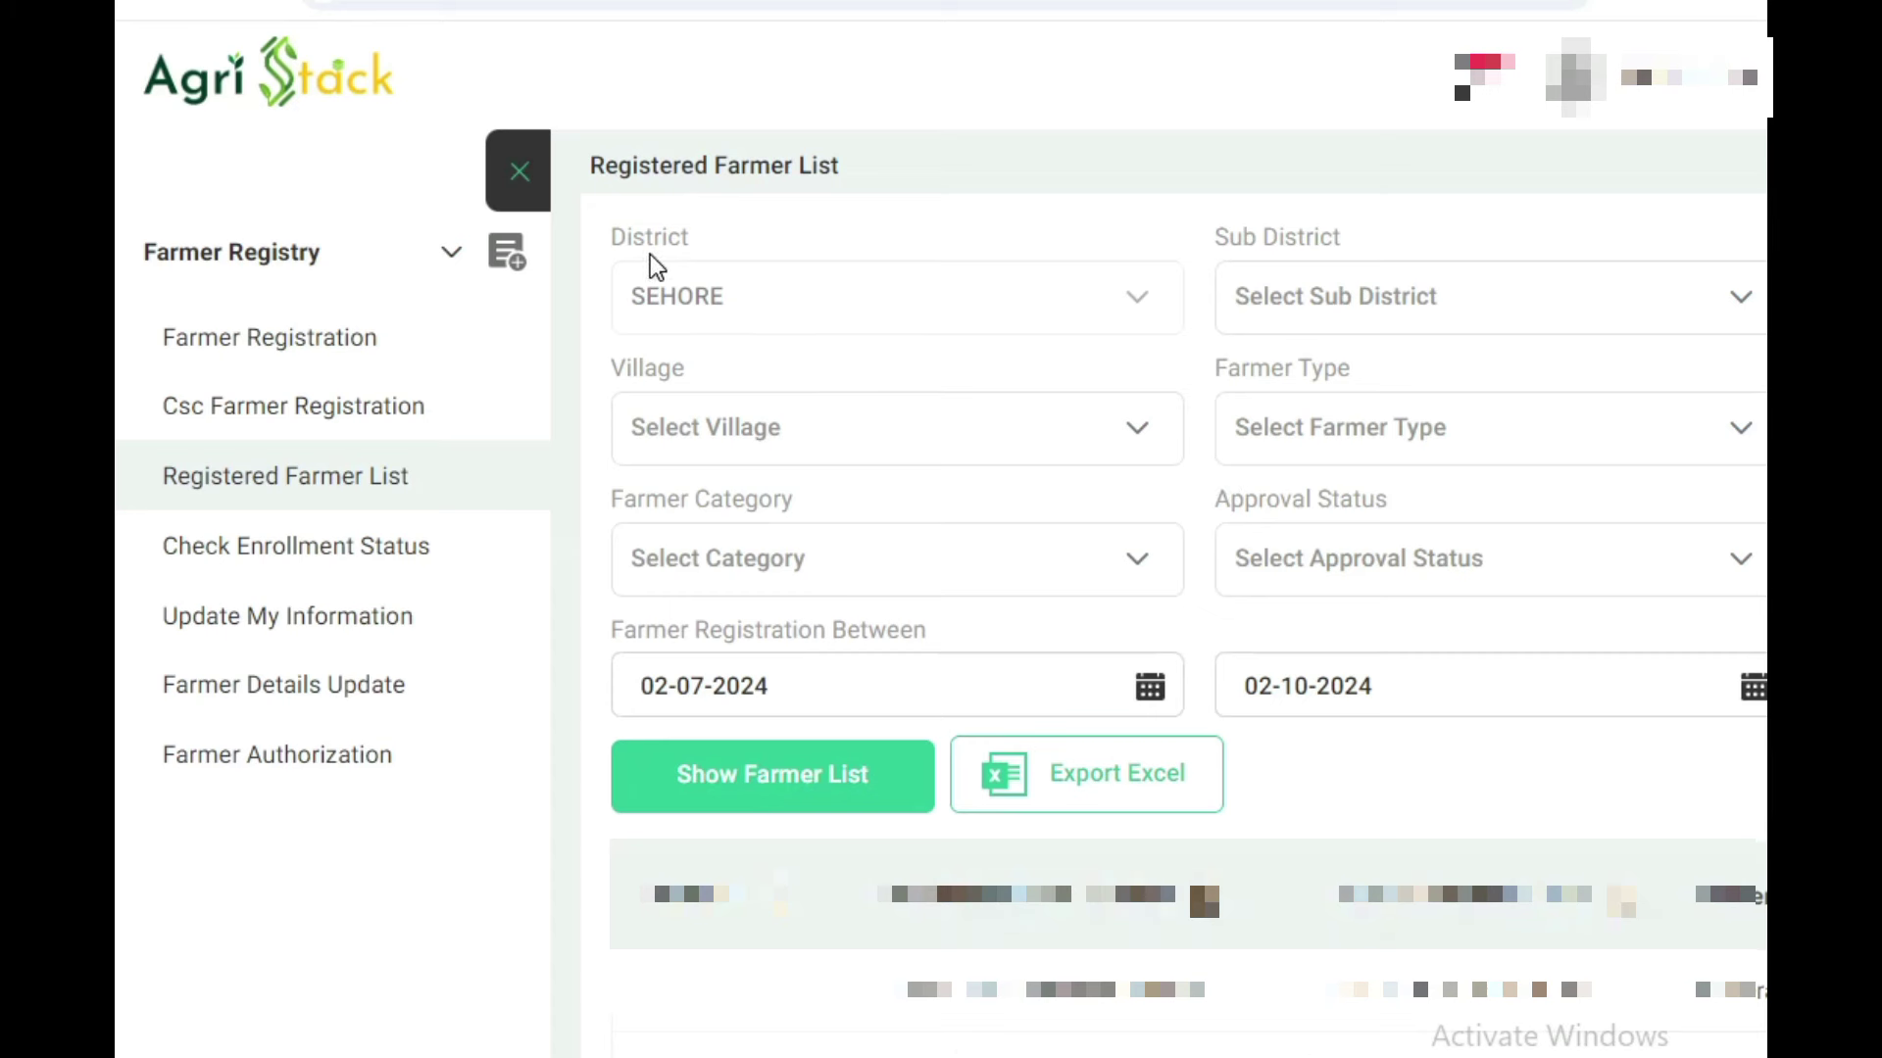
left_click(1432, 299)
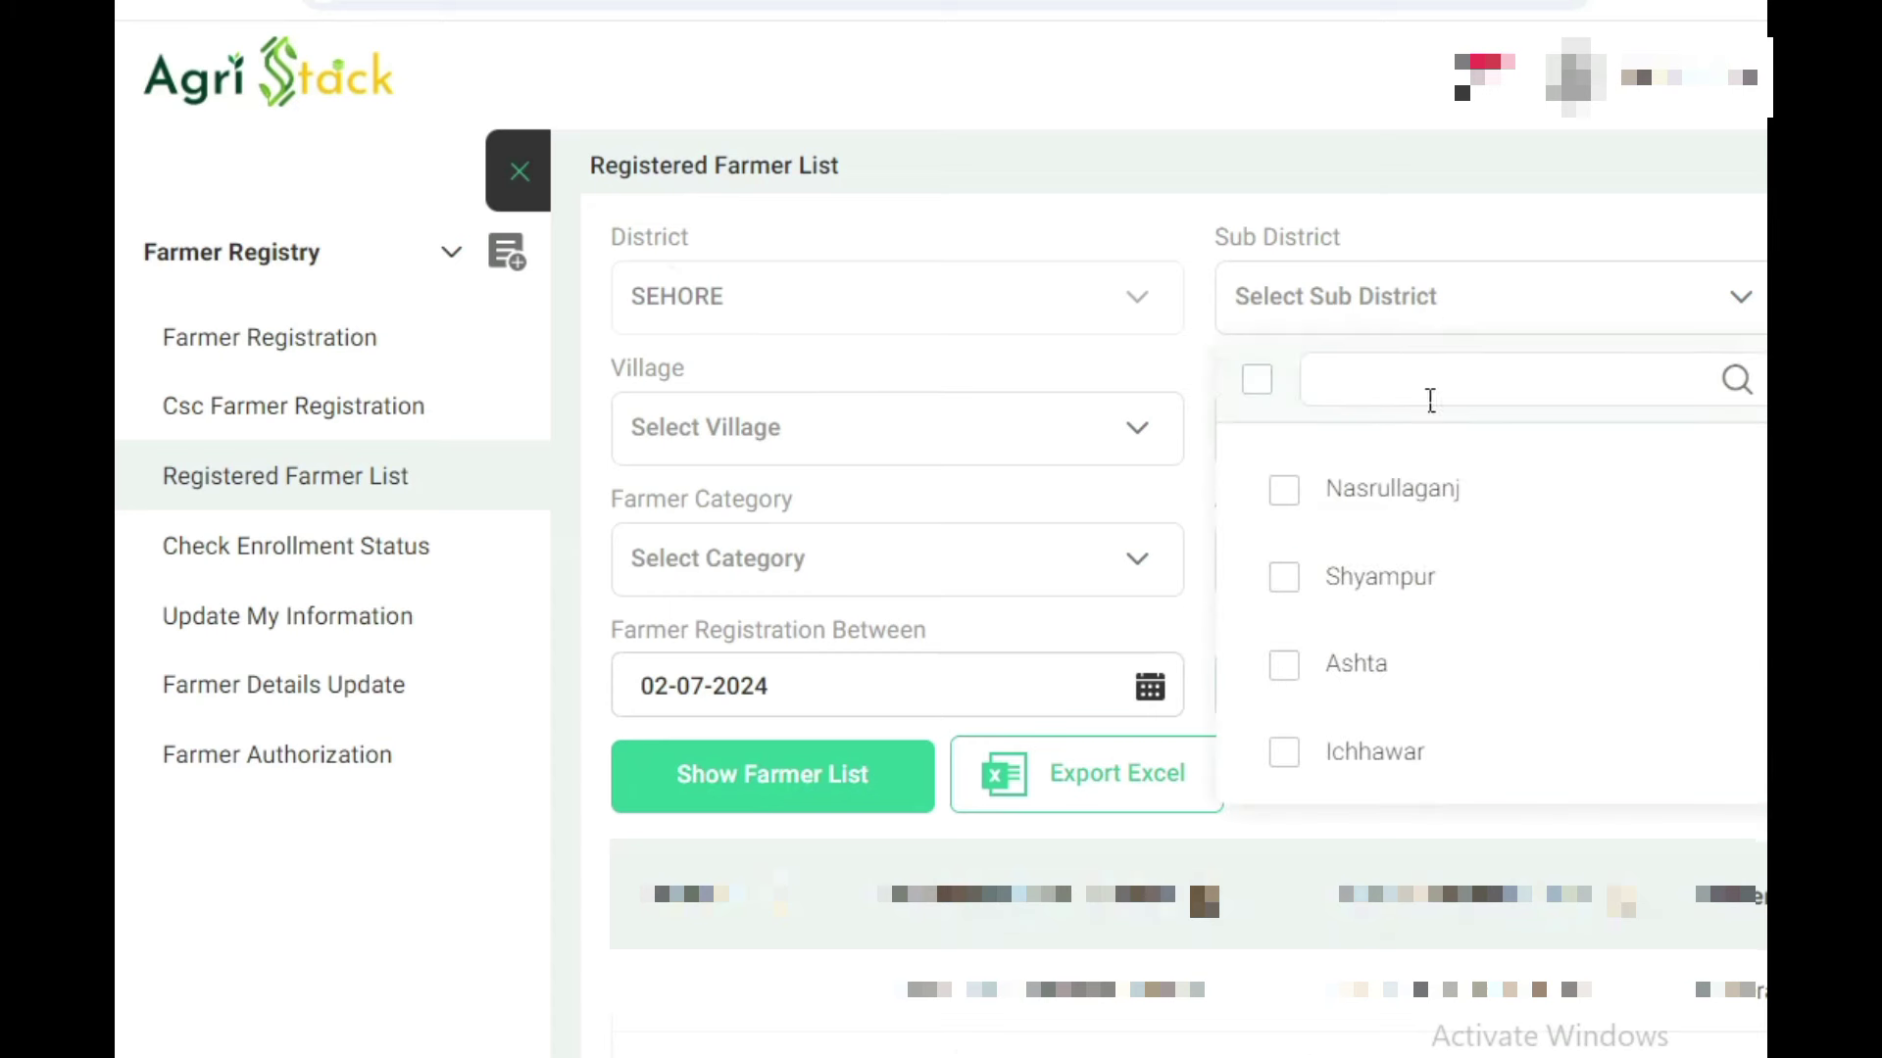
scroll(1407, 622, "down", 2)
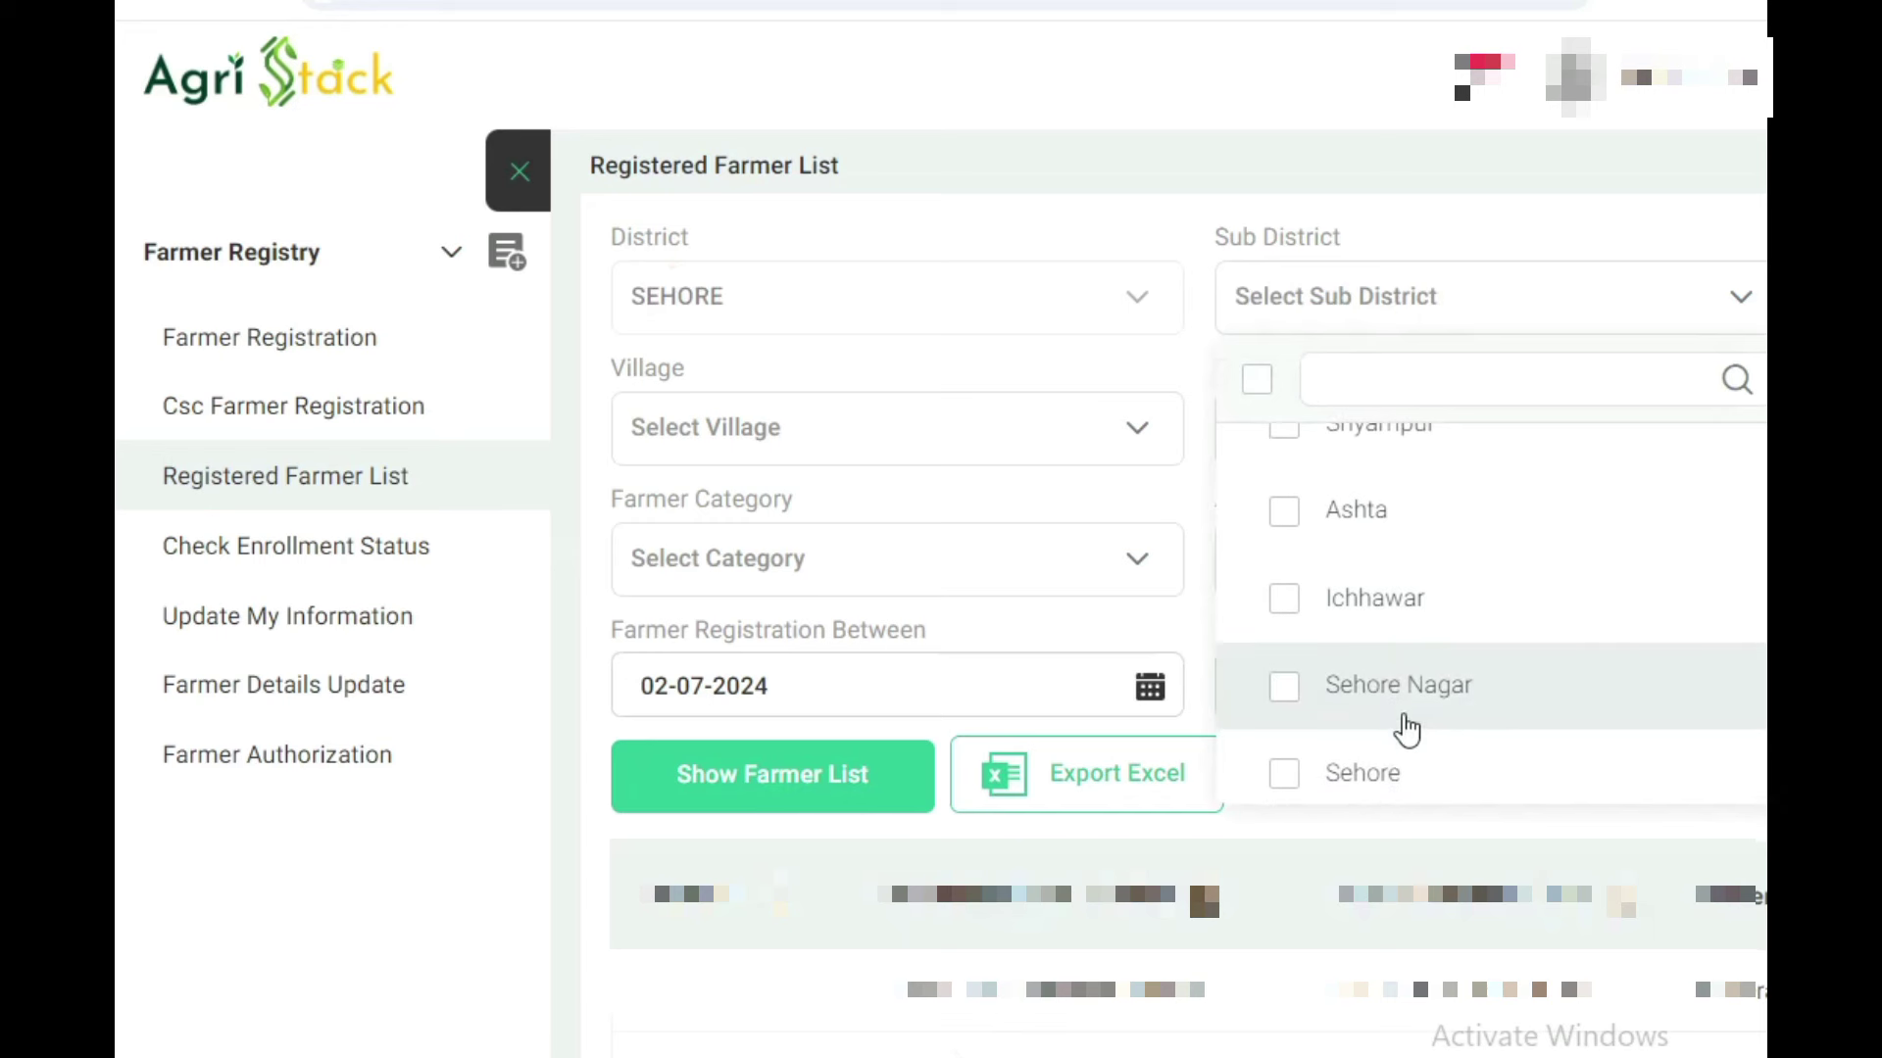
scroll(1407, 729, "down", 2)
left_click(1398, 709)
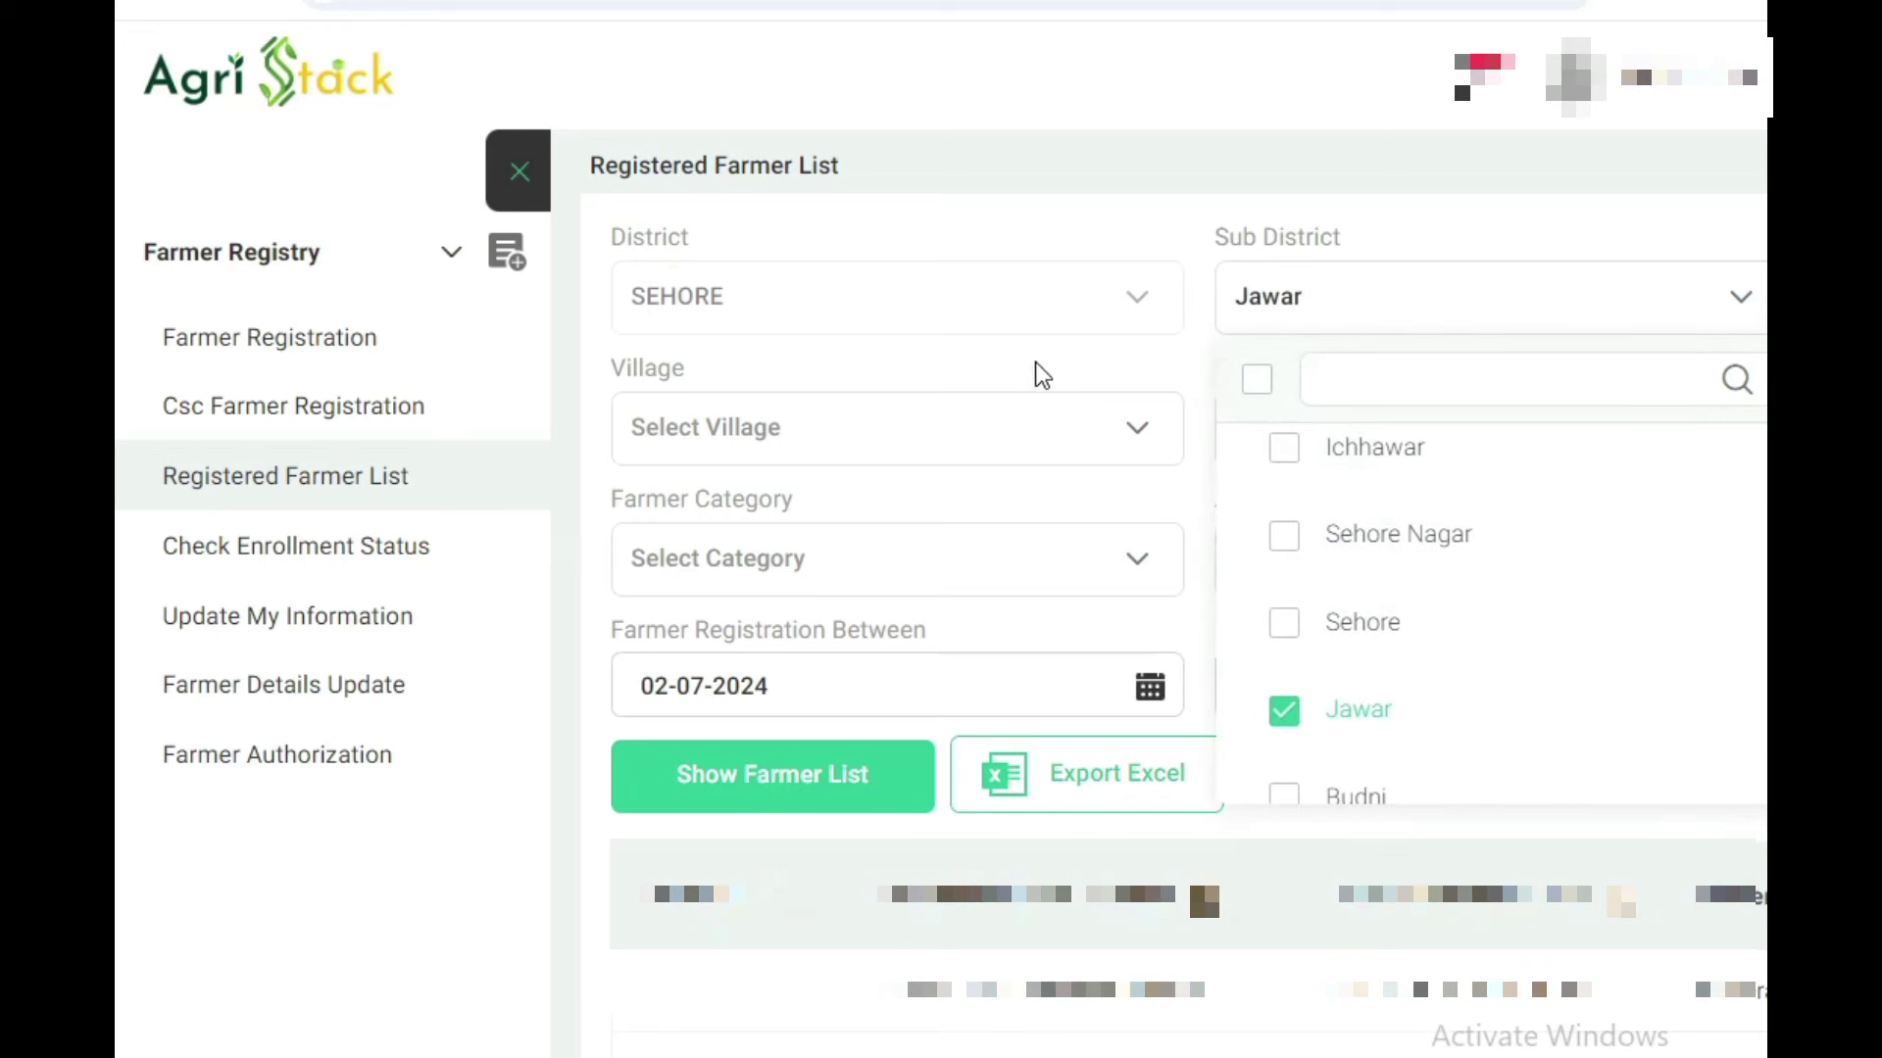
left_click(1191, 365)
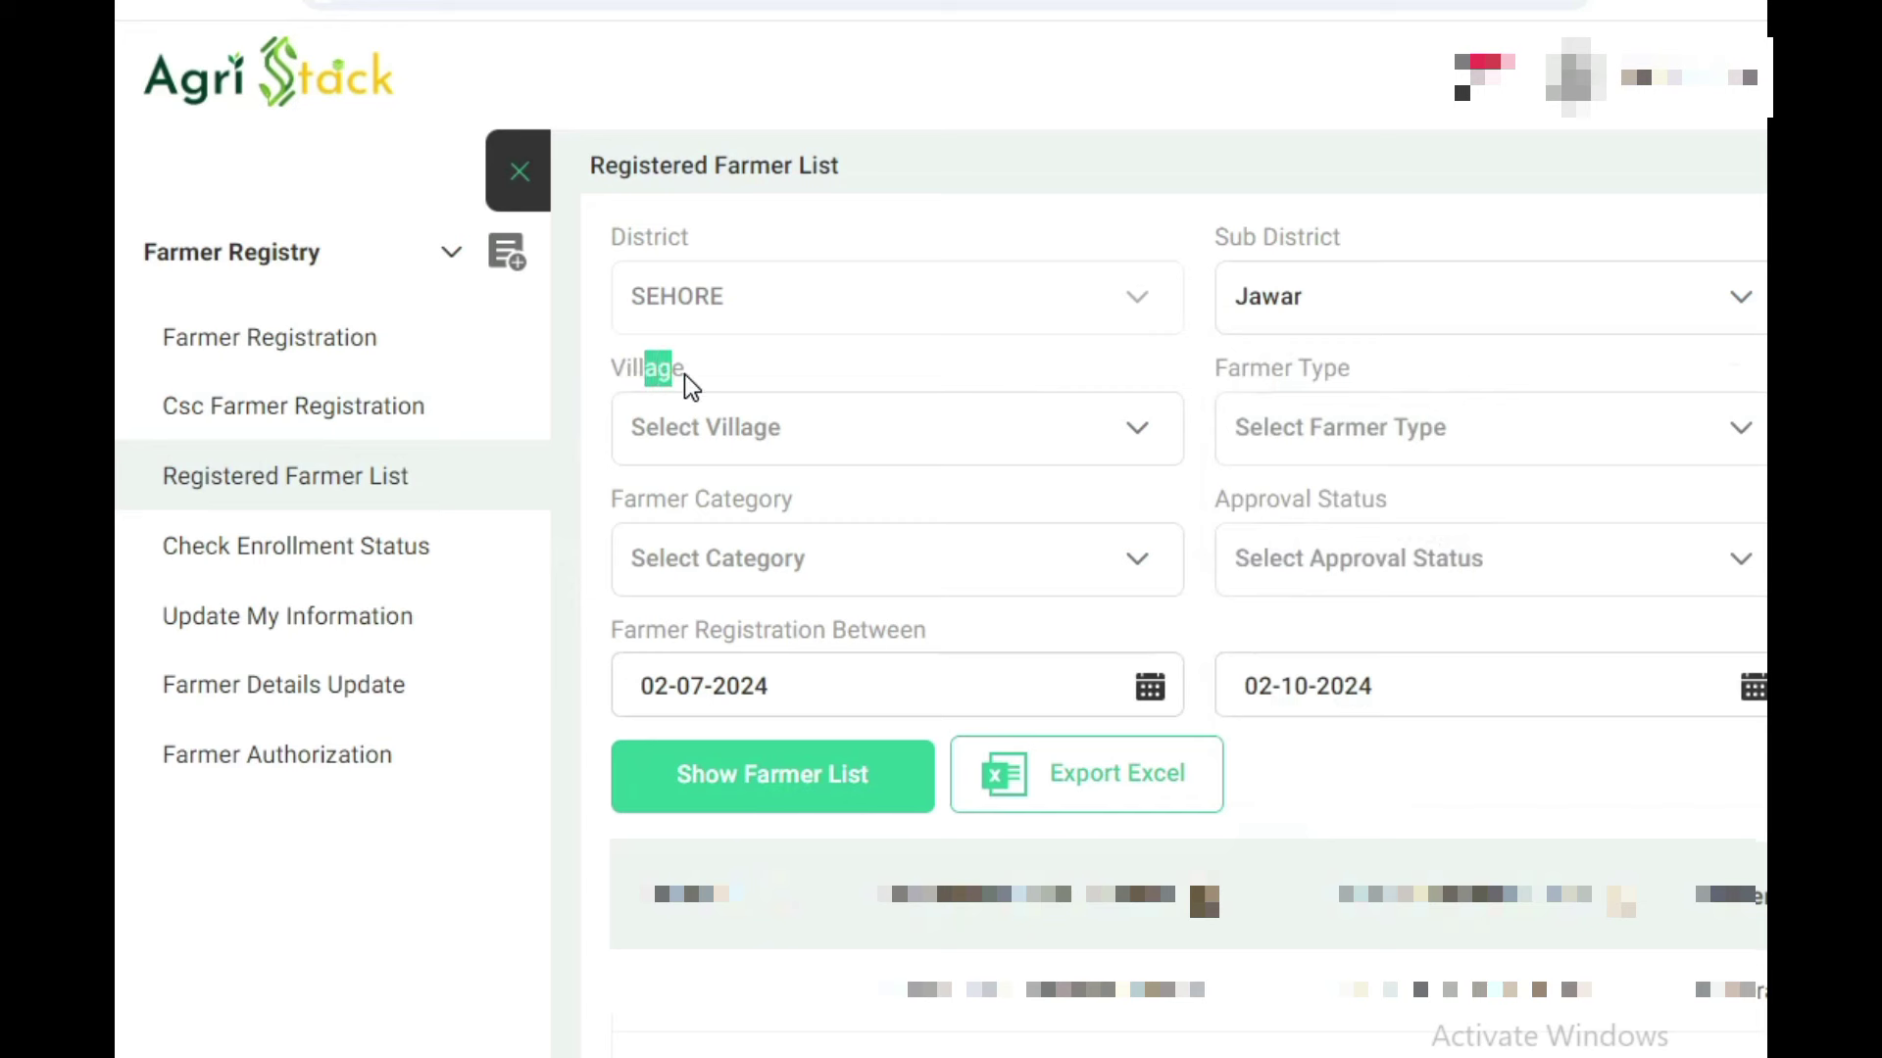
Step: Search the village filter for "gw" and select the village Gwali
left_click(851, 454)
scroll(886, 696, "down", 6)
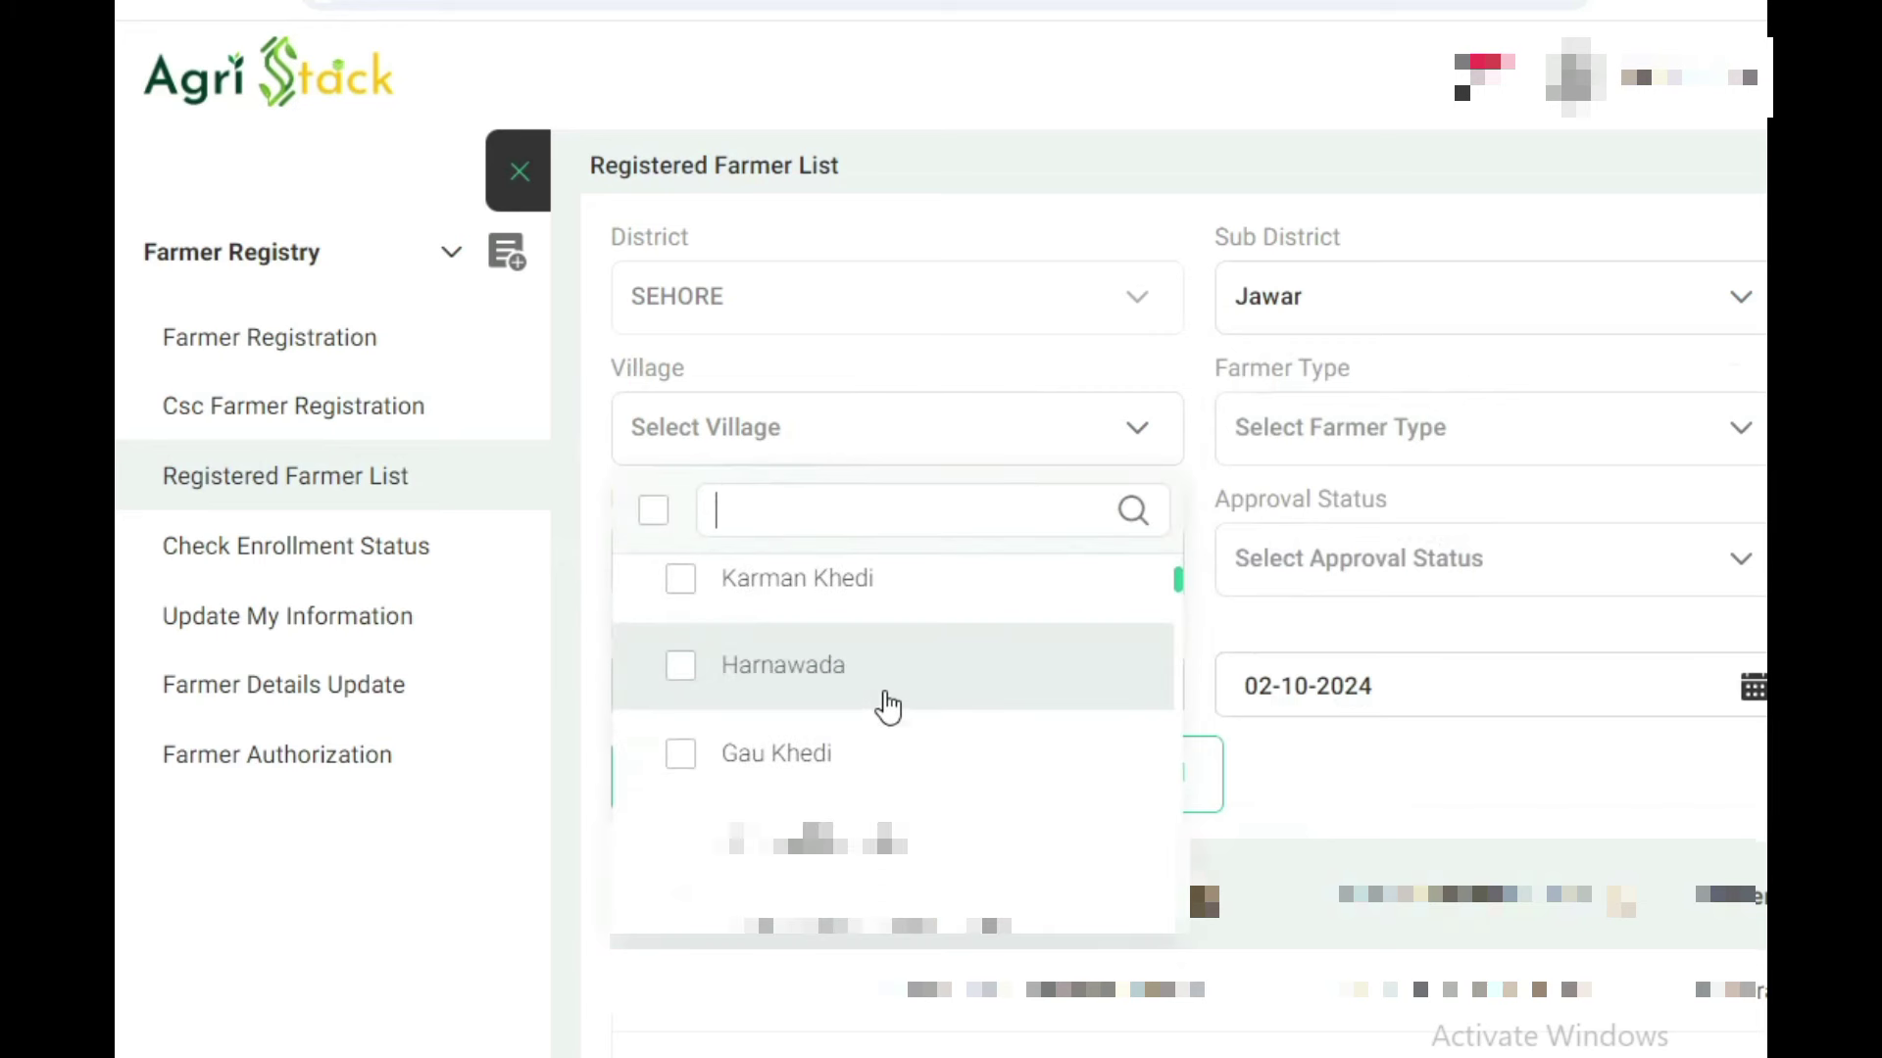
type("g")
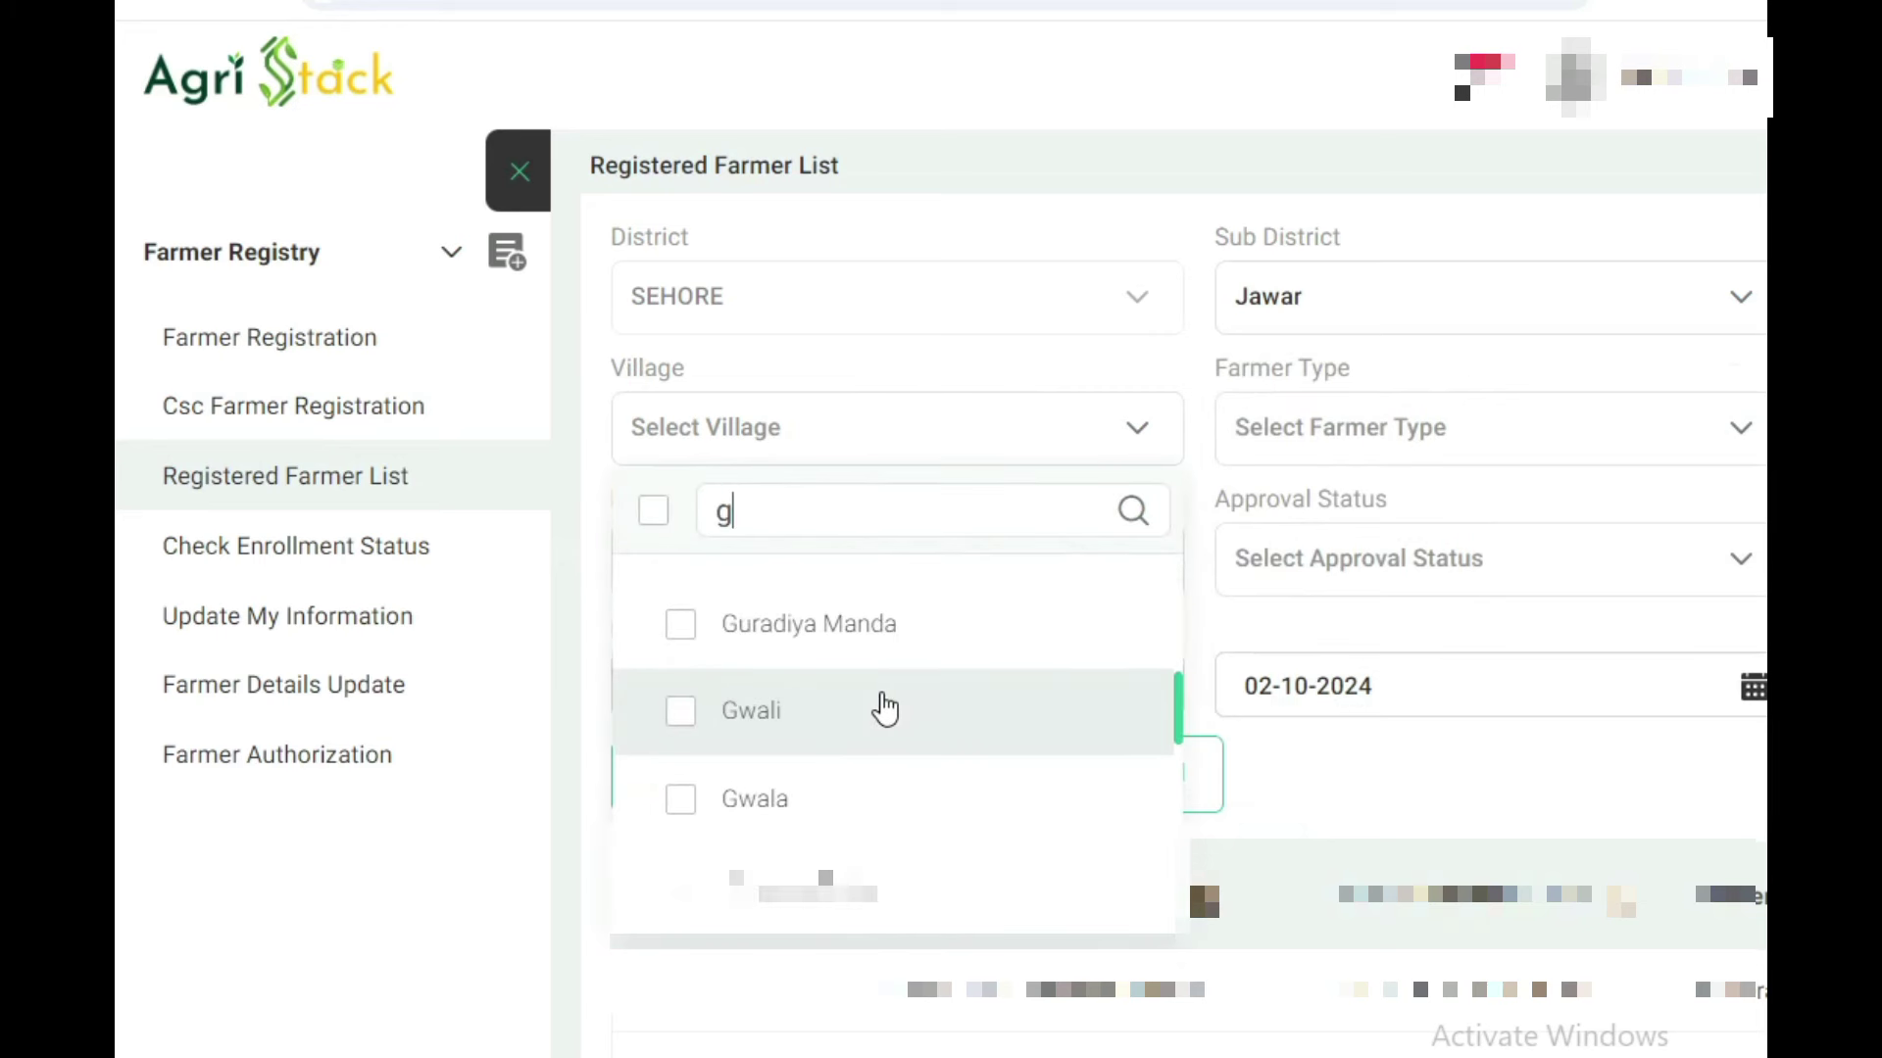
type("w")
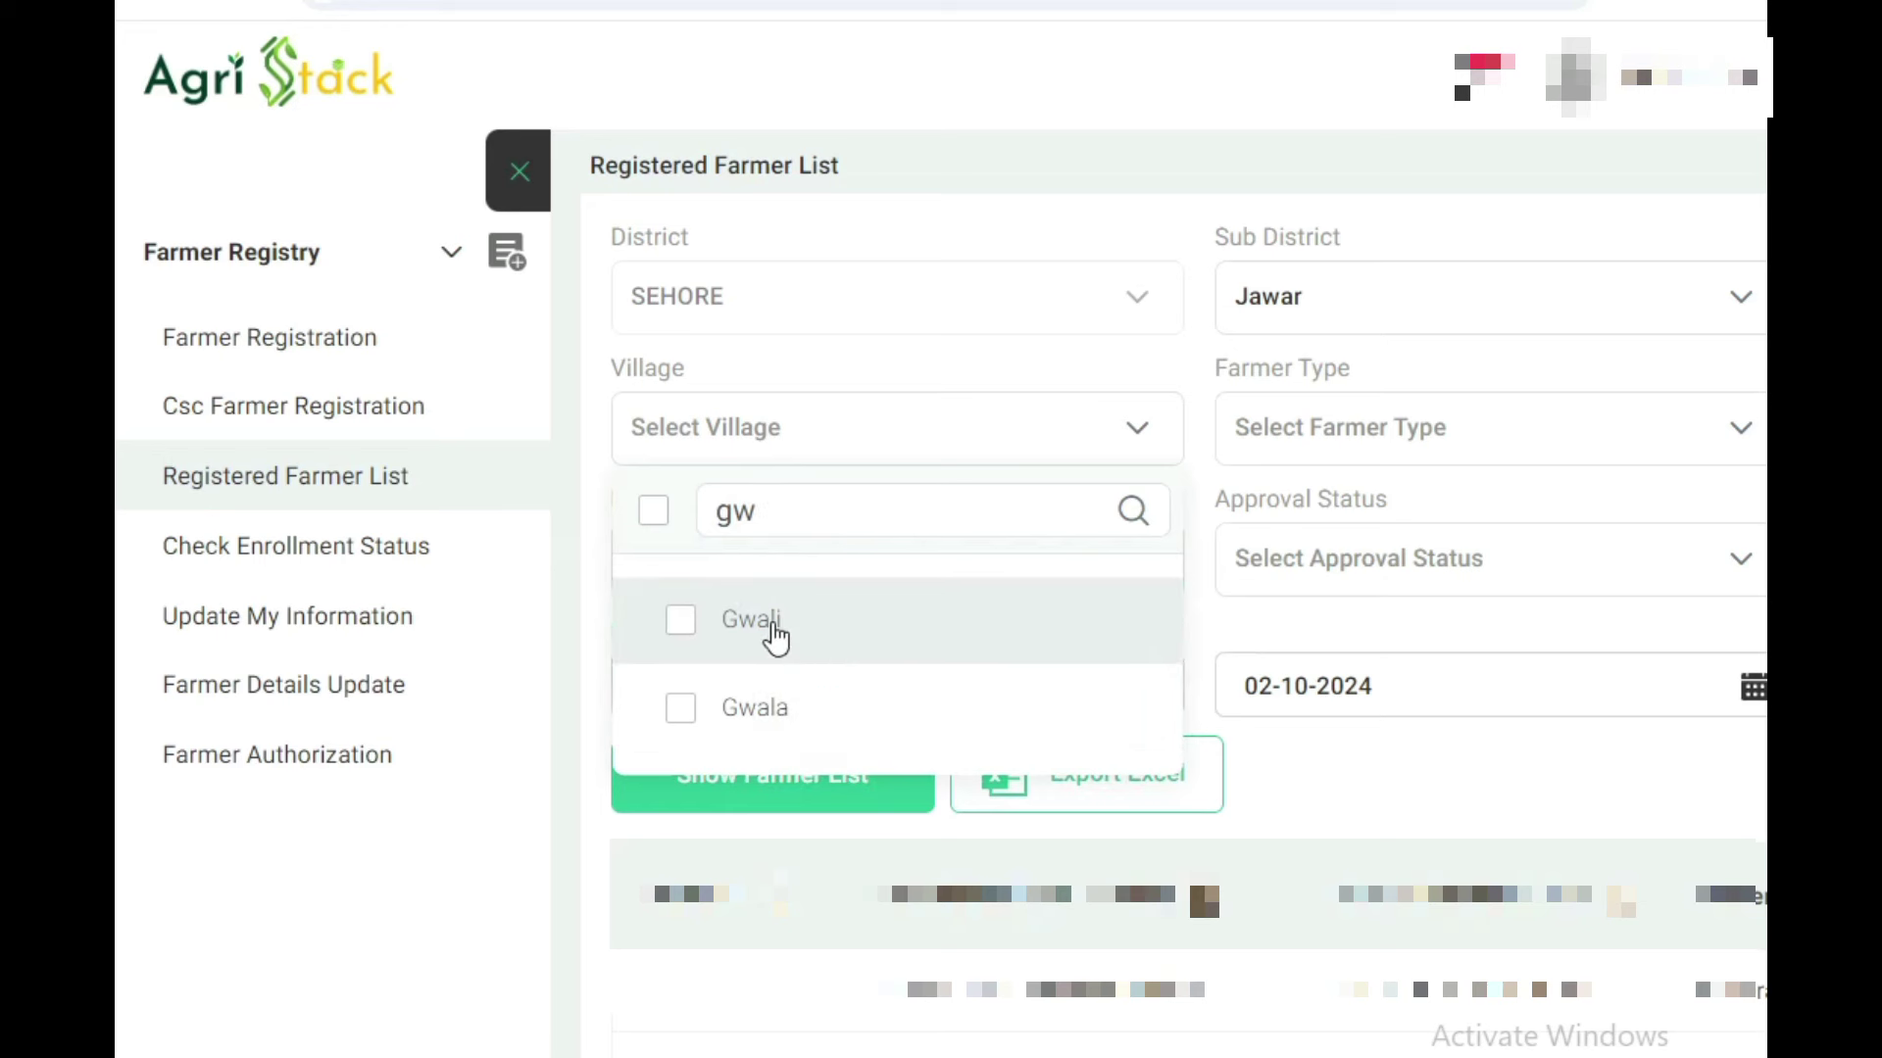
left_click(774, 633)
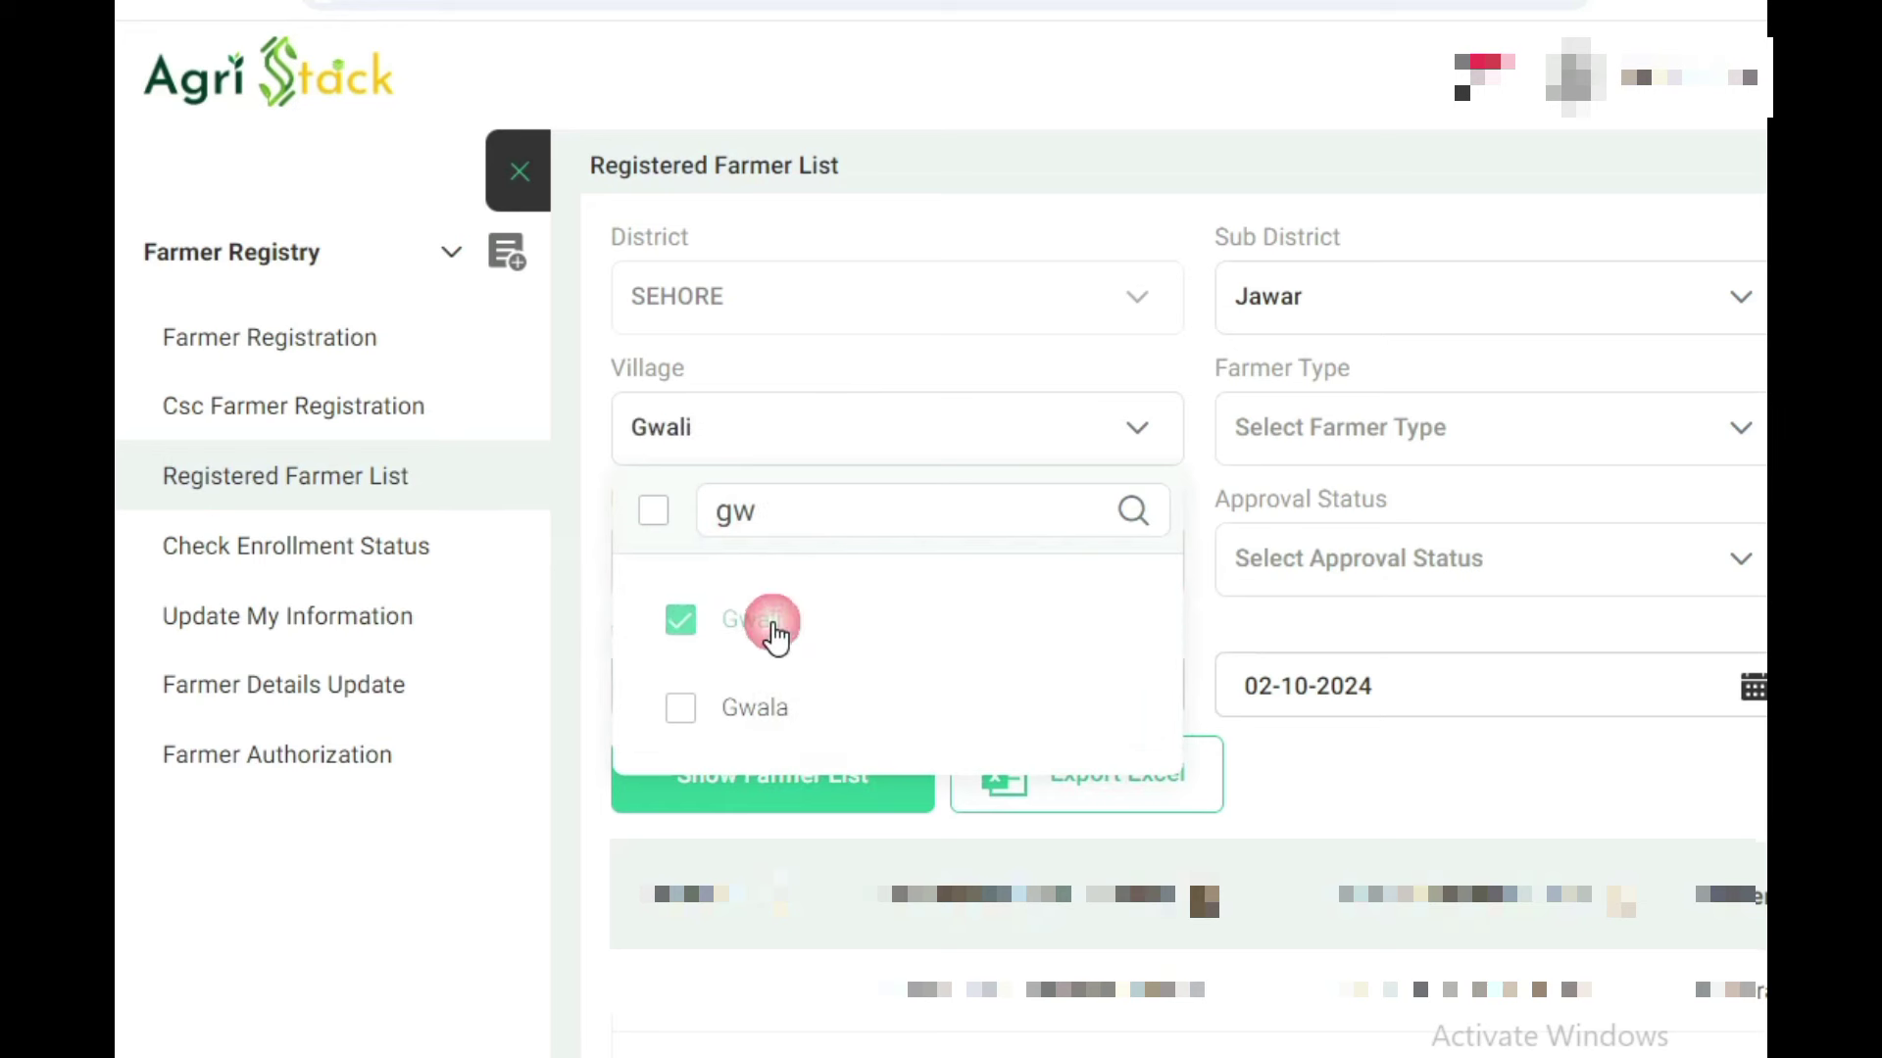
left_click(1208, 473)
Step: Set the Farmer Type filter to Owner and the Farmer Category to Small Farmer (land >=1 & <2 hectare)
left_click(1407, 437)
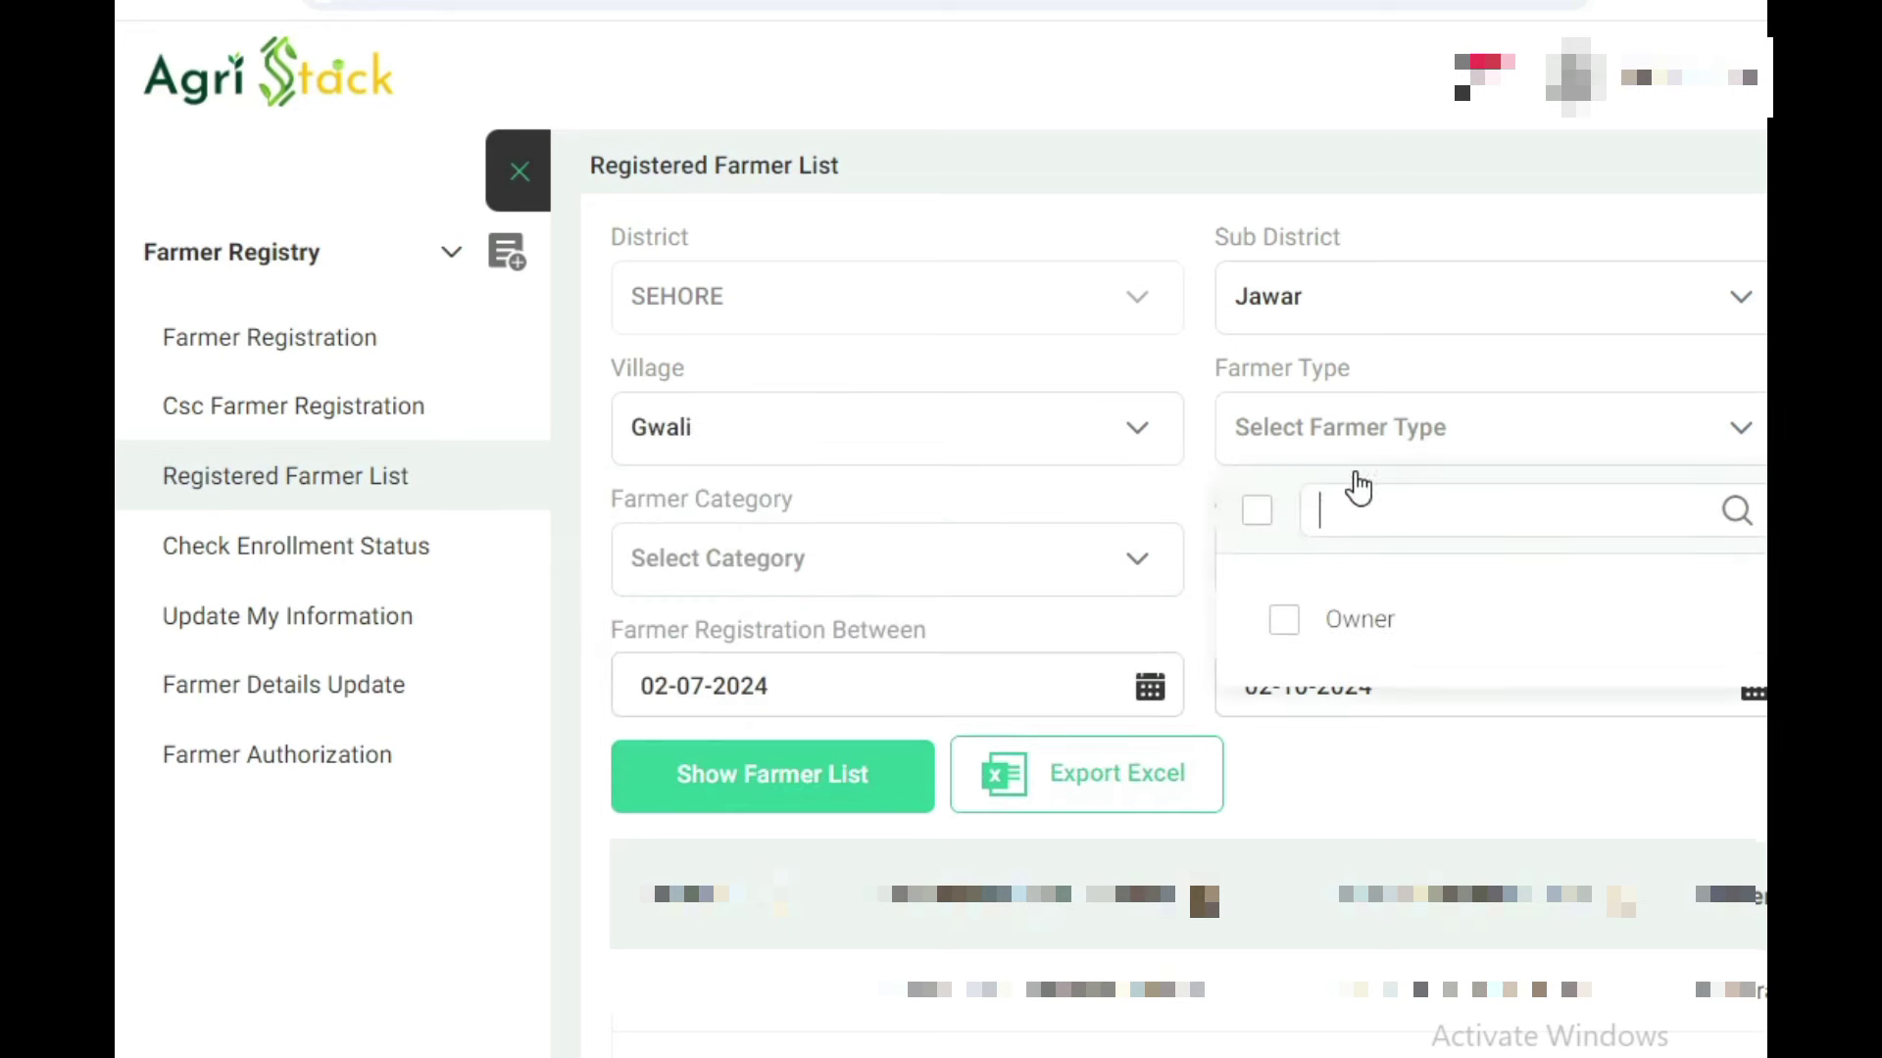
left_click(1349, 628)
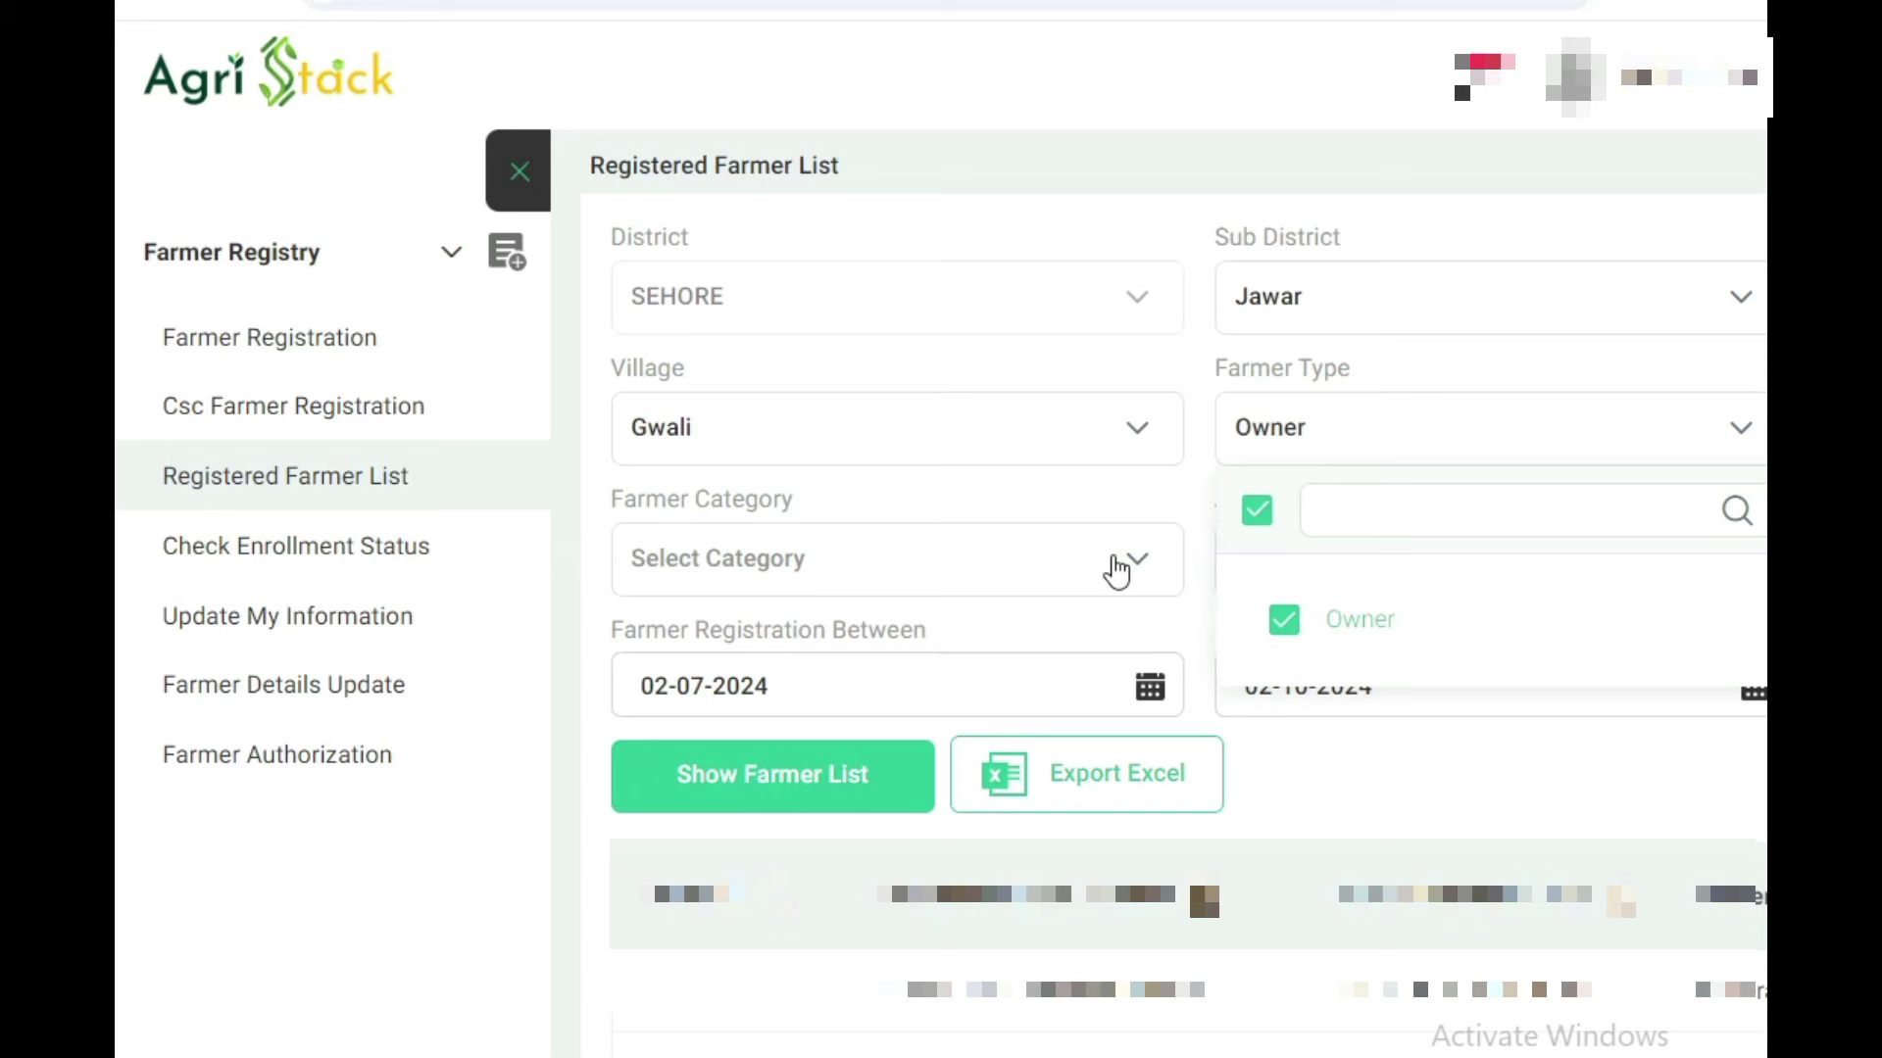
left_click(1180, 500)
left_click_drag(642, 508, 751, 556)
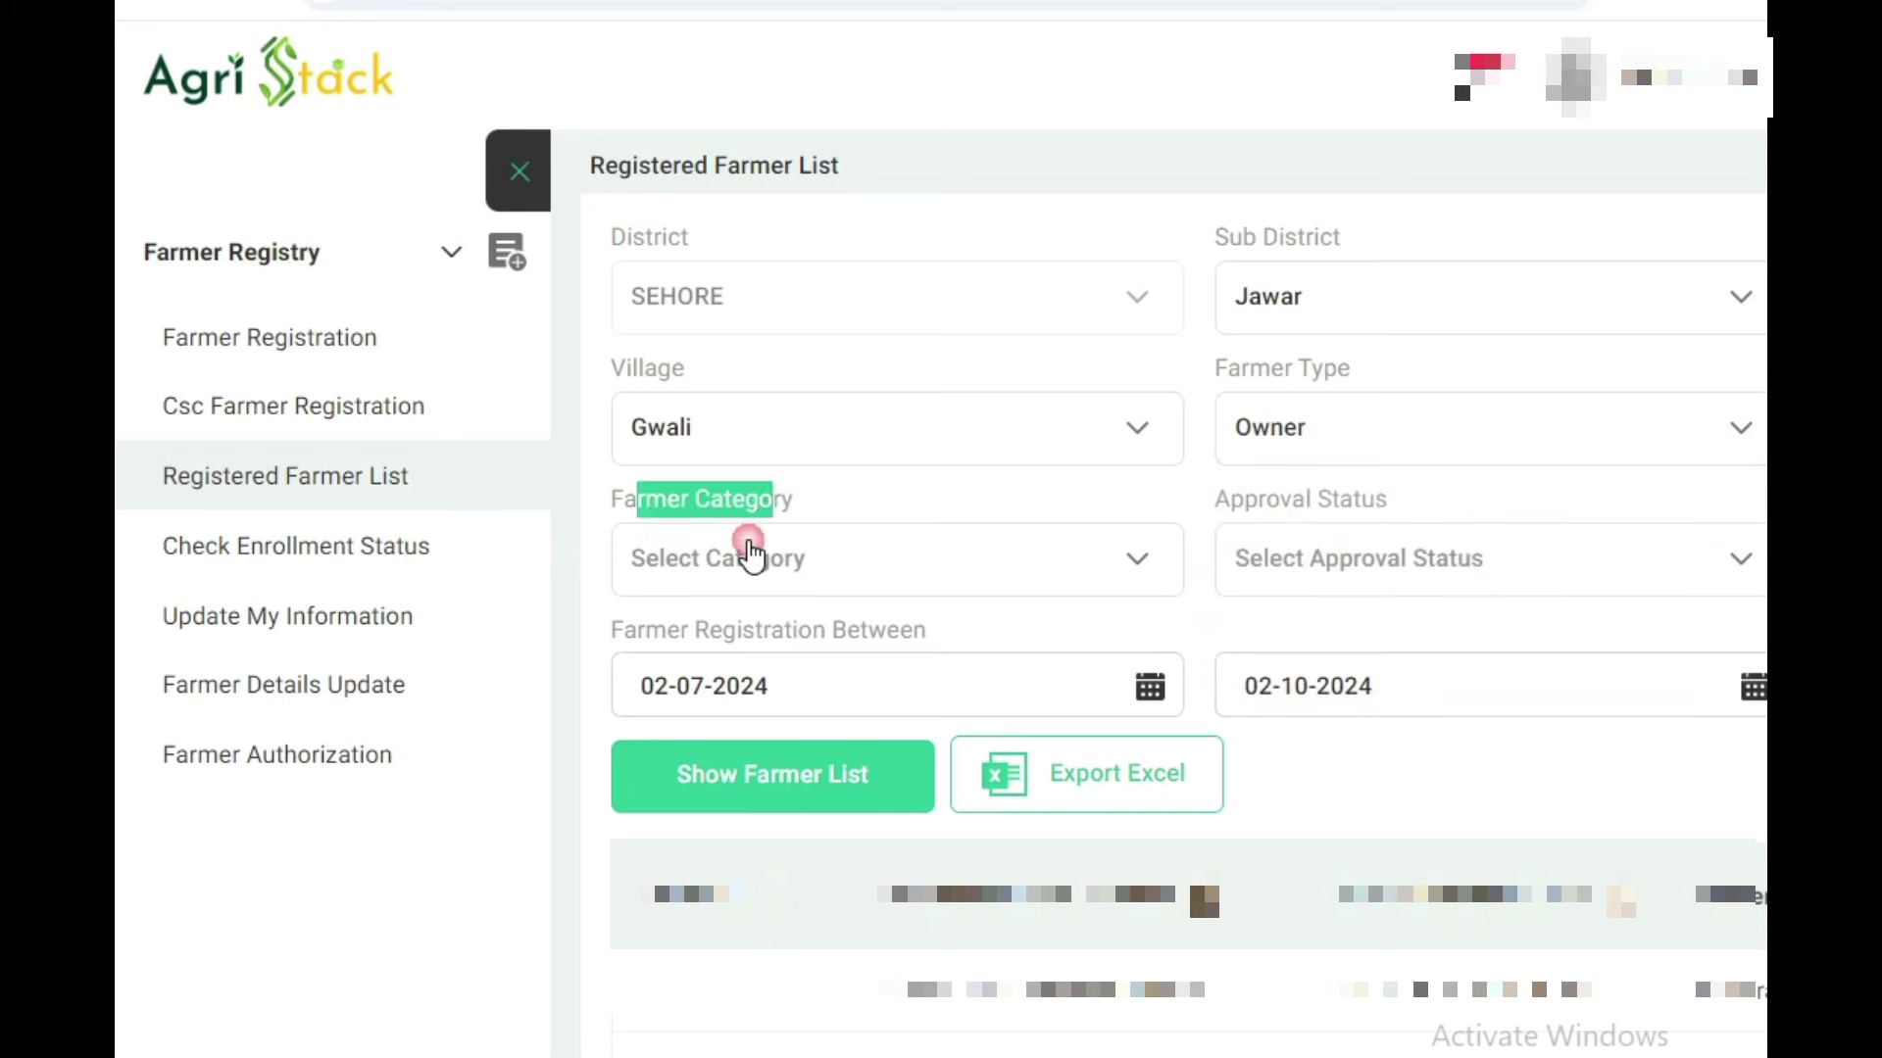
left_click(784, 558)
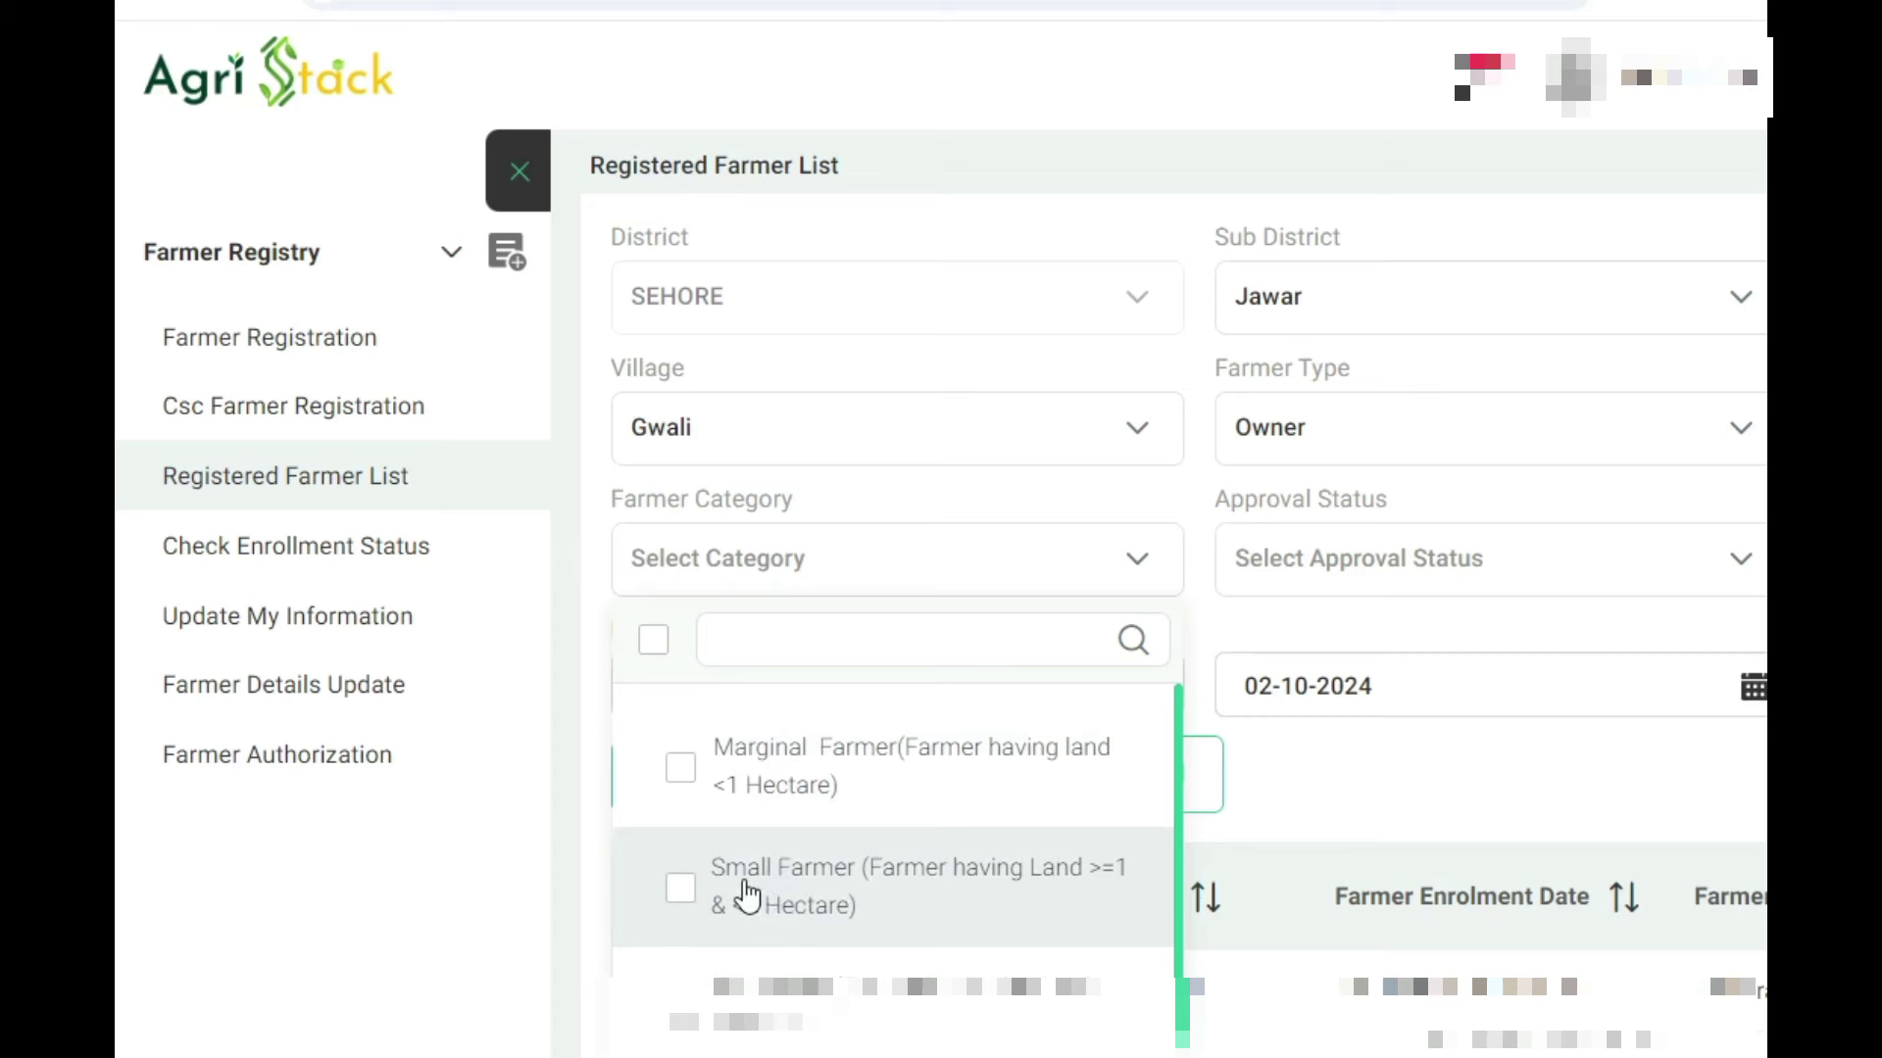
left_click(685, 890)
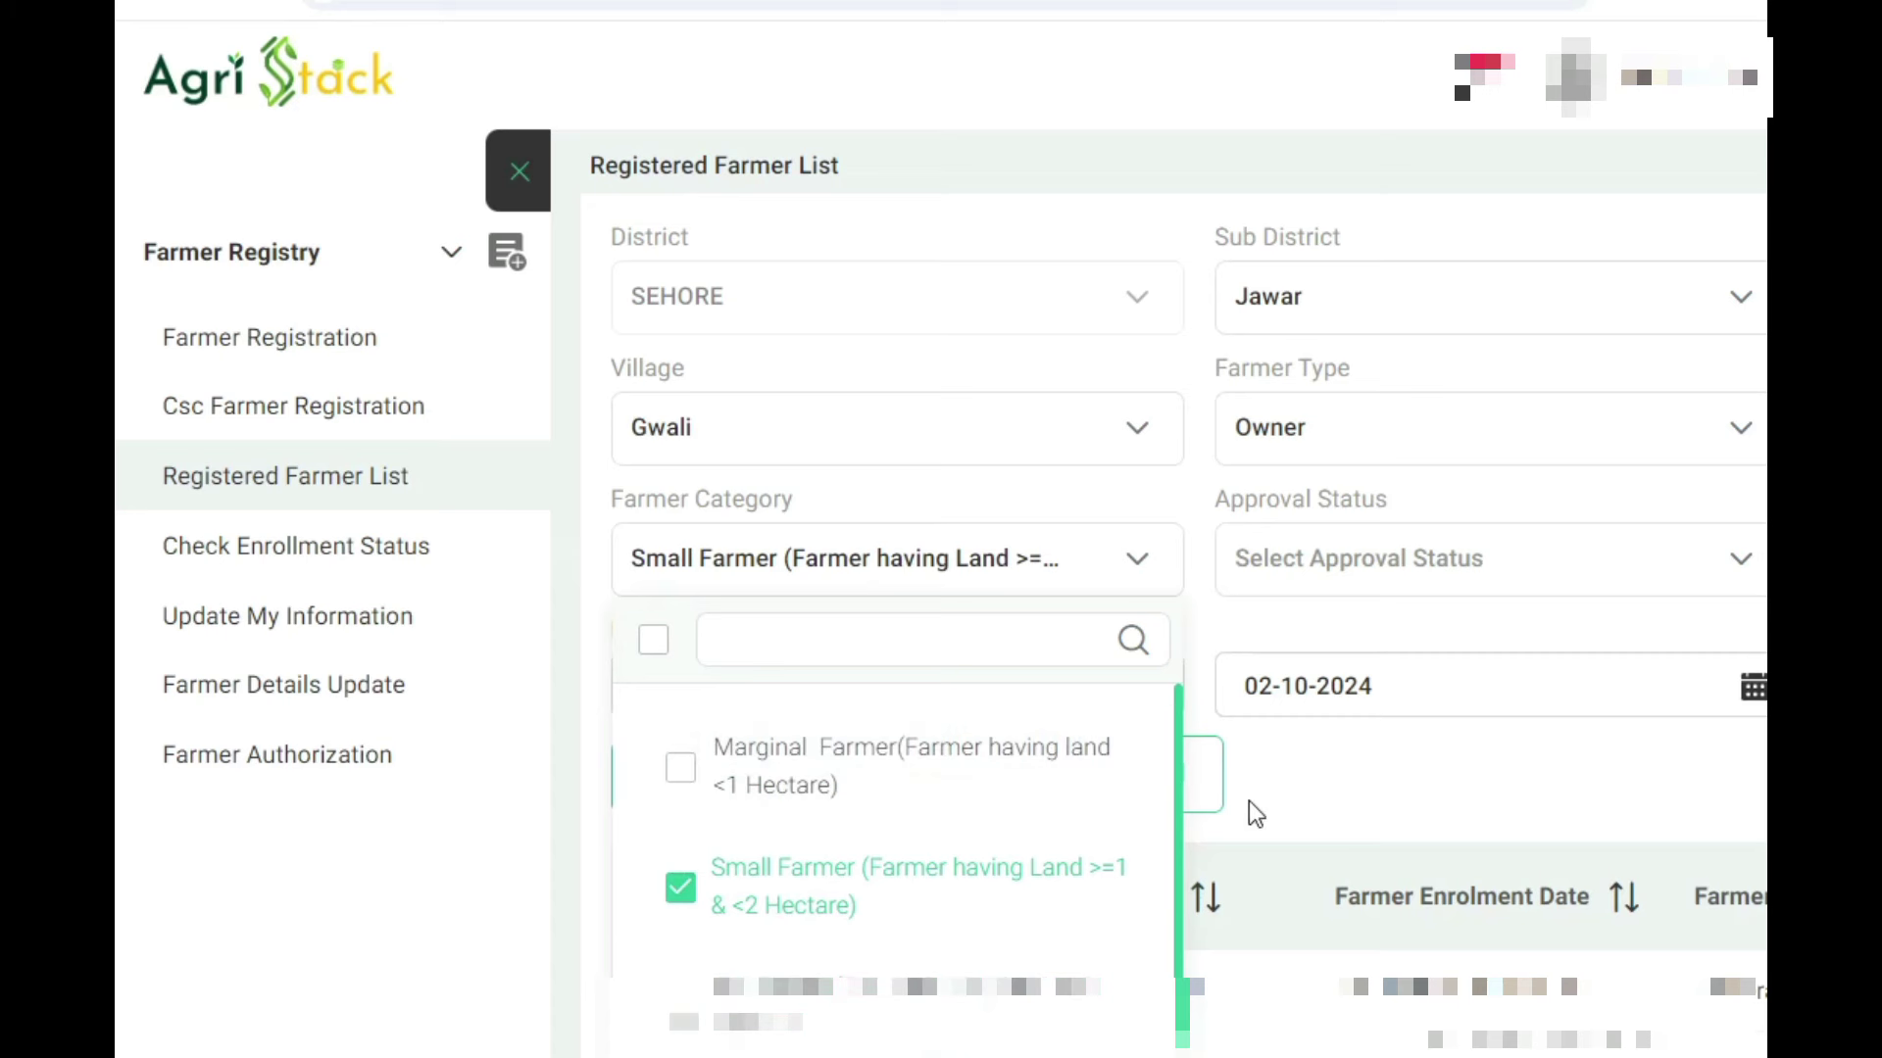
left_click(1202, 632)
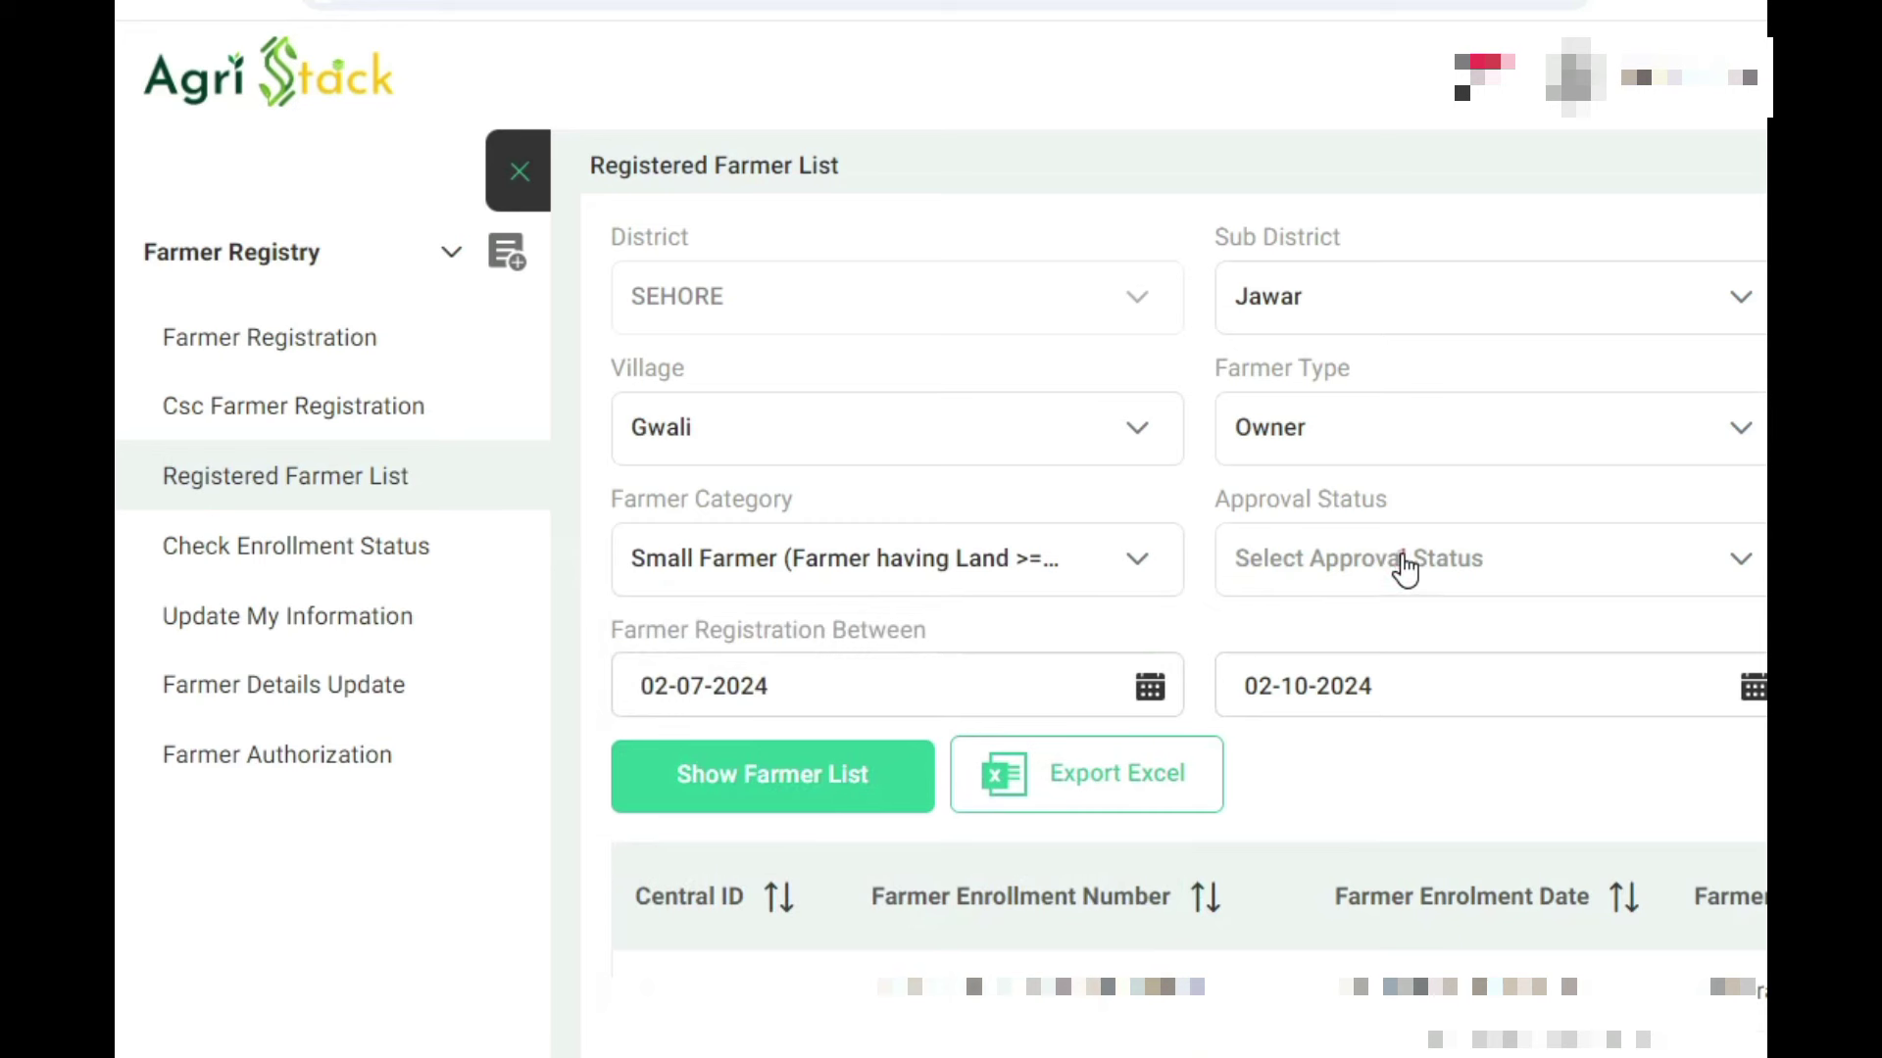
Step: Set the Approval Status filter to APPROVED and show the filtered farmer list
left_click(1405, 566)
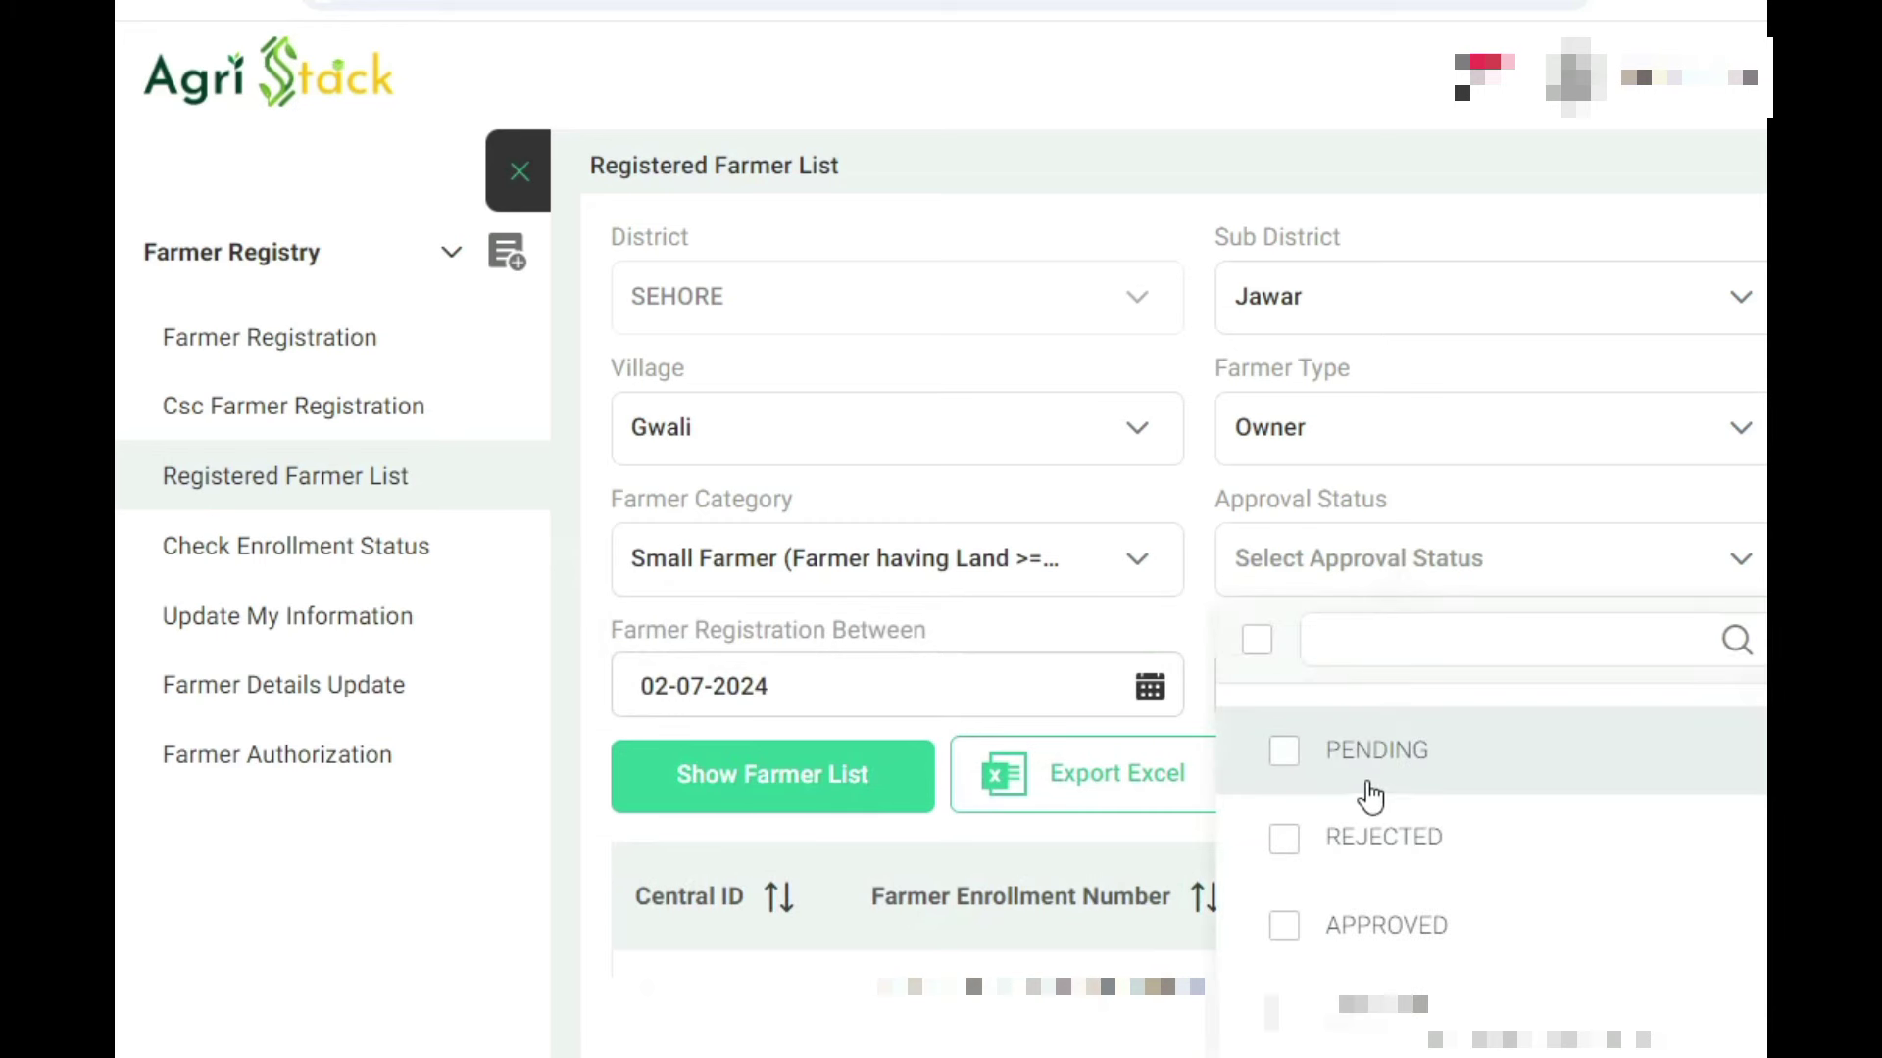
left_click(1383, 948)
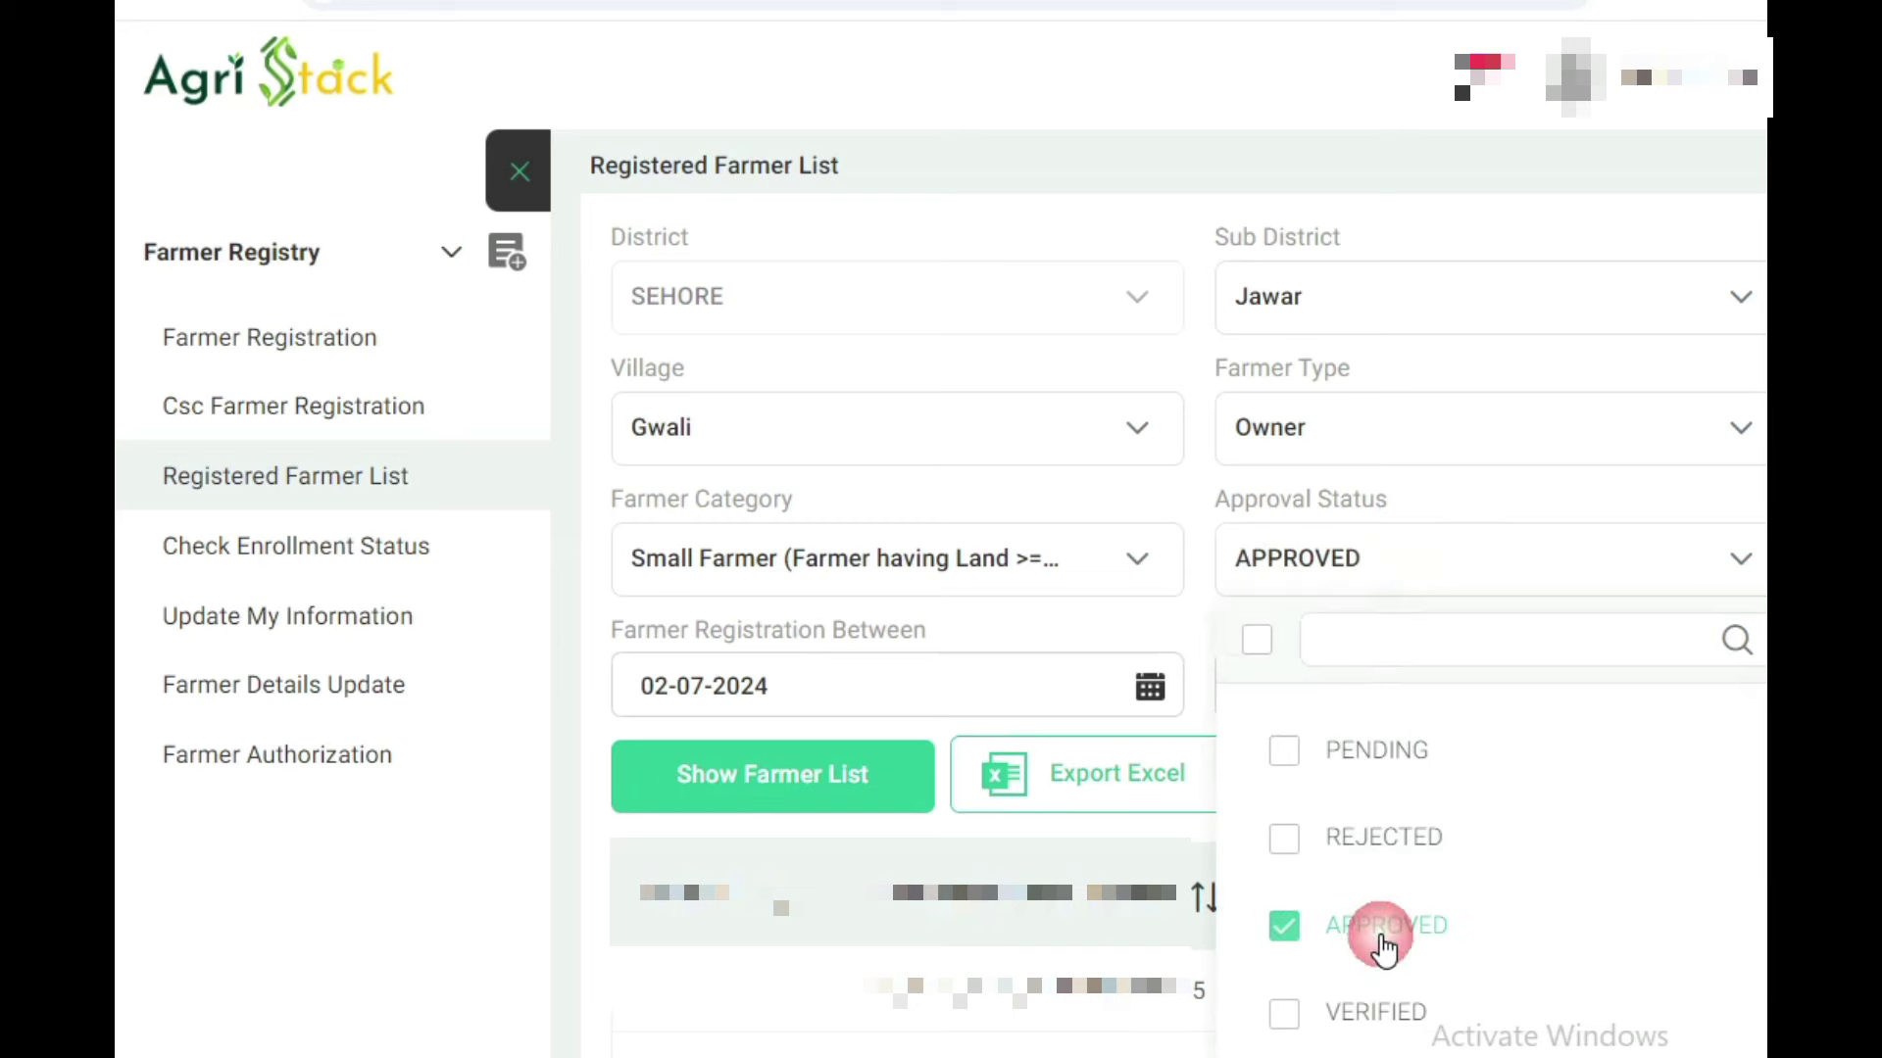
left_click(1209, 627)
scroll(1215, 632, "down", 2)
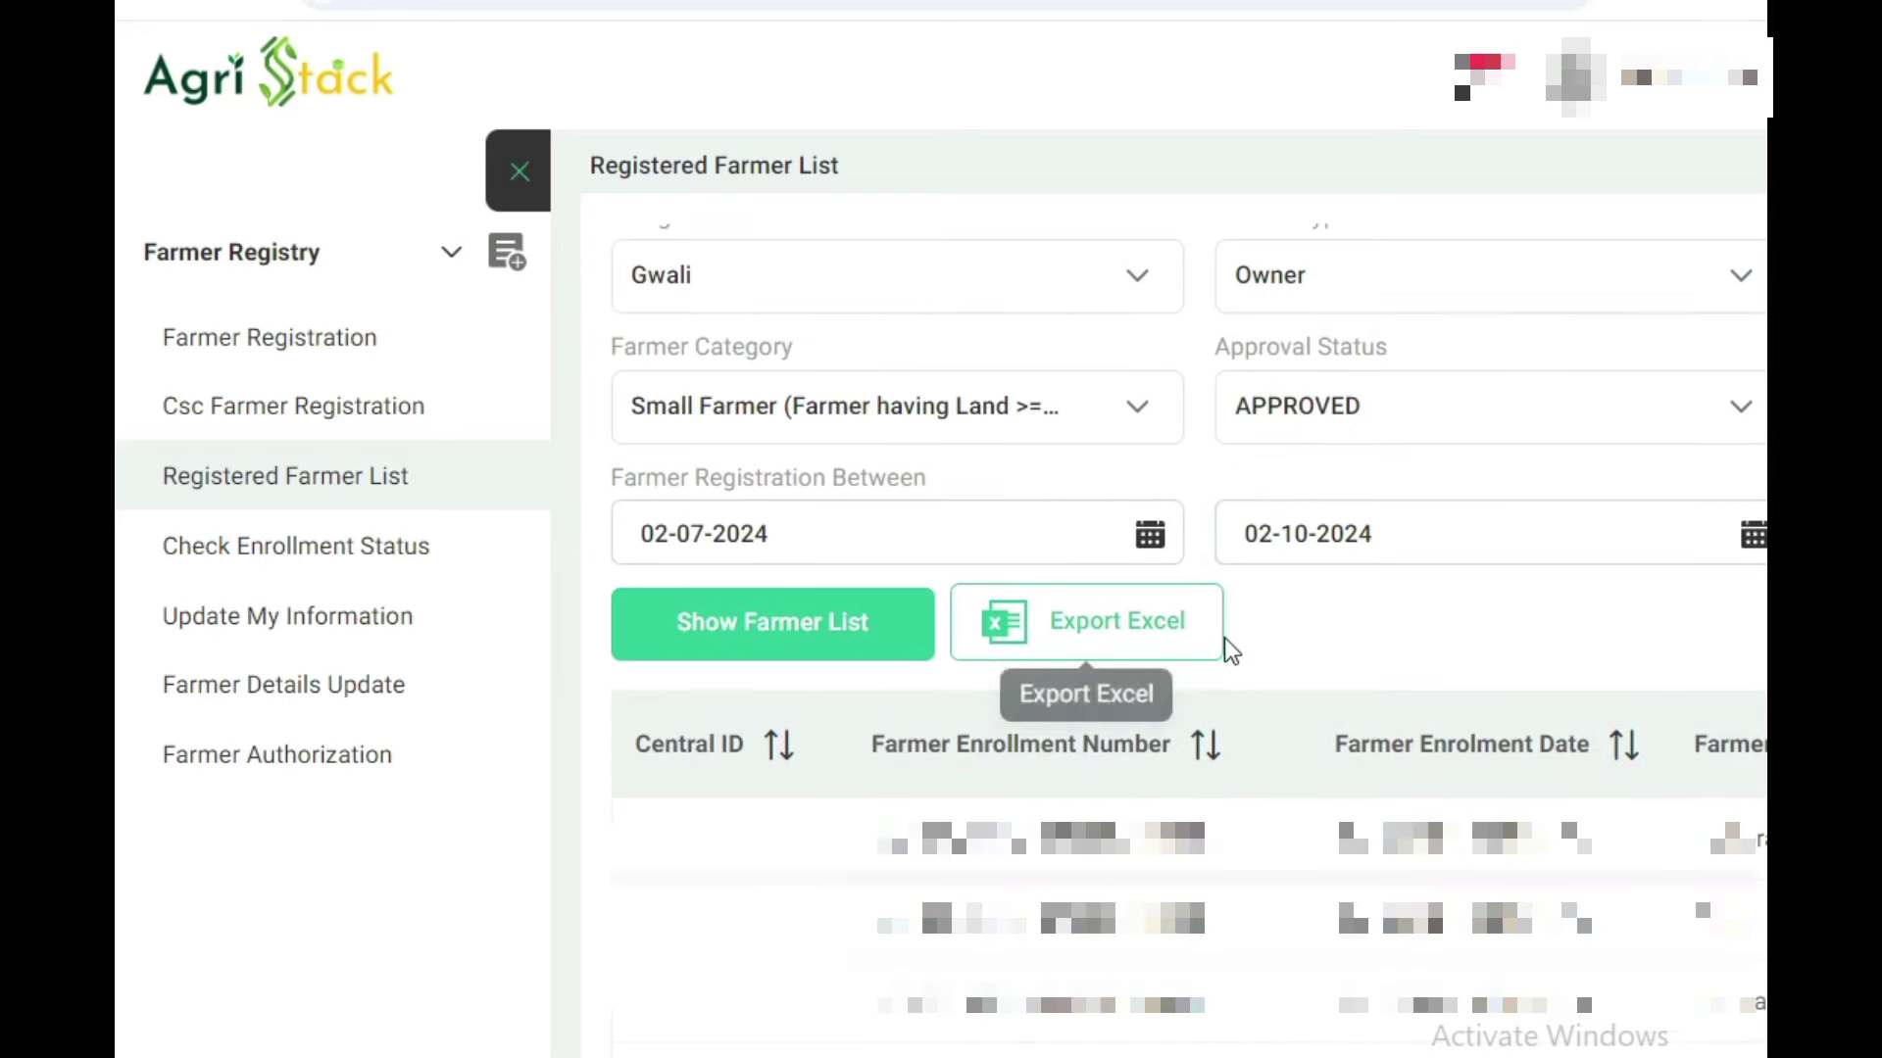
left_click(787, 643)
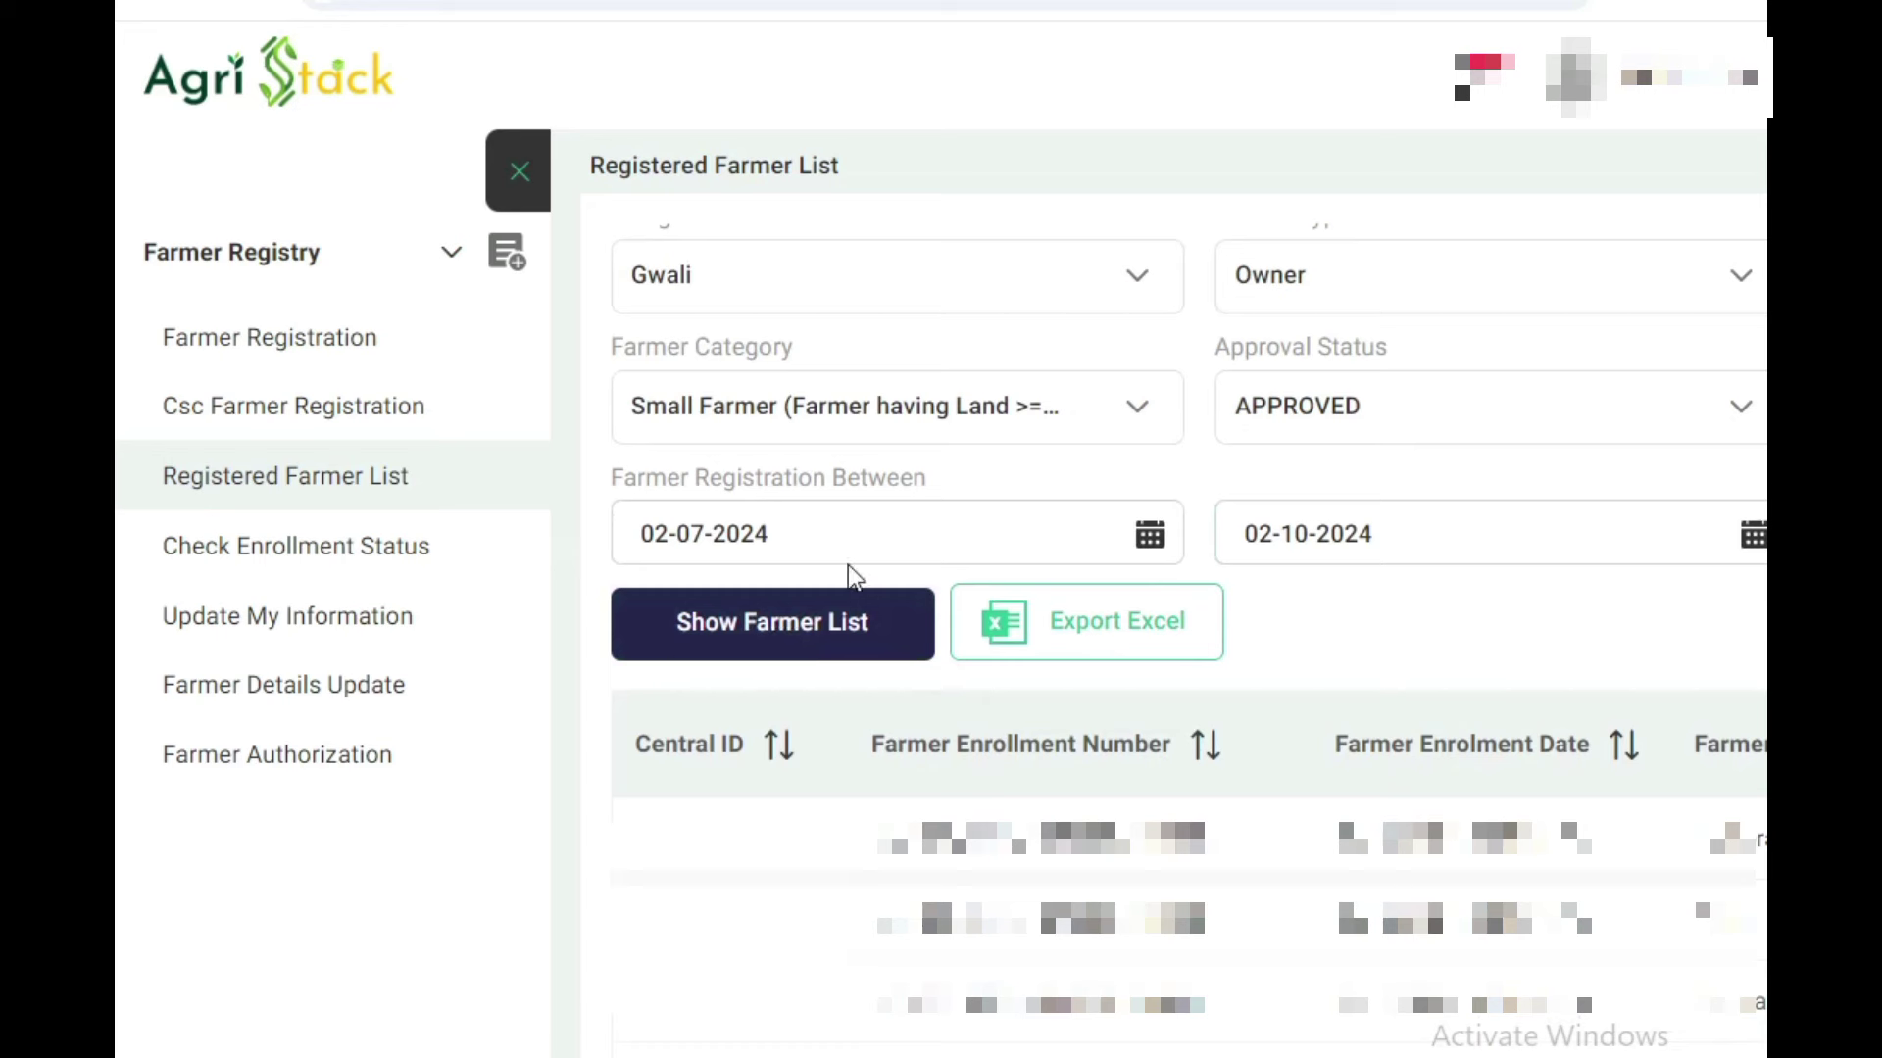
left_click(750, 644)
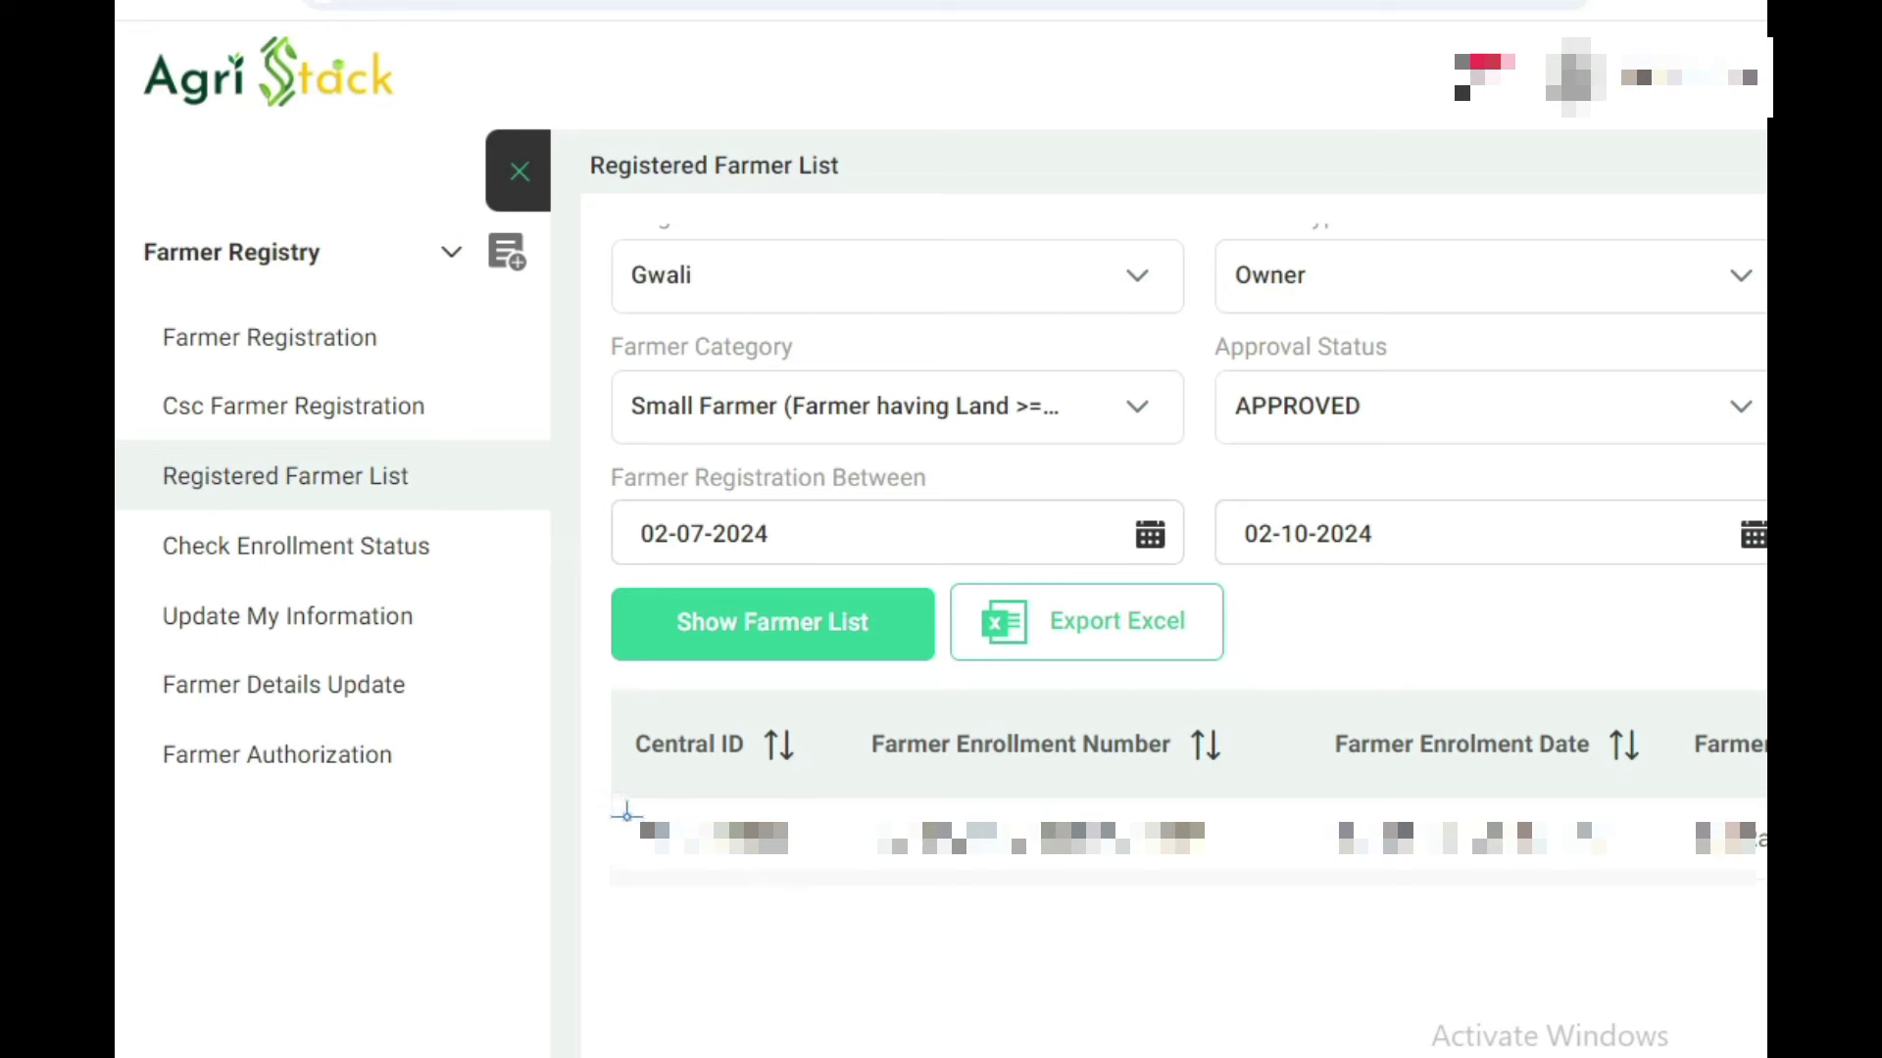
Step: Examine the listed farmer's record across all columns, including enrolment number, name, date of birth, age and farmer account details
mouse_move(620, 810)
left_mouse_down()
mouse_move(1218, 870)
mouse_move(1744, 870)
mouse_move(1764, 887)
left_mouse_up()
left_click_drag(1337, 838, 1083, 843)
left_click_drag(1309, 848, 1235, 866)
left_click(973, 849)
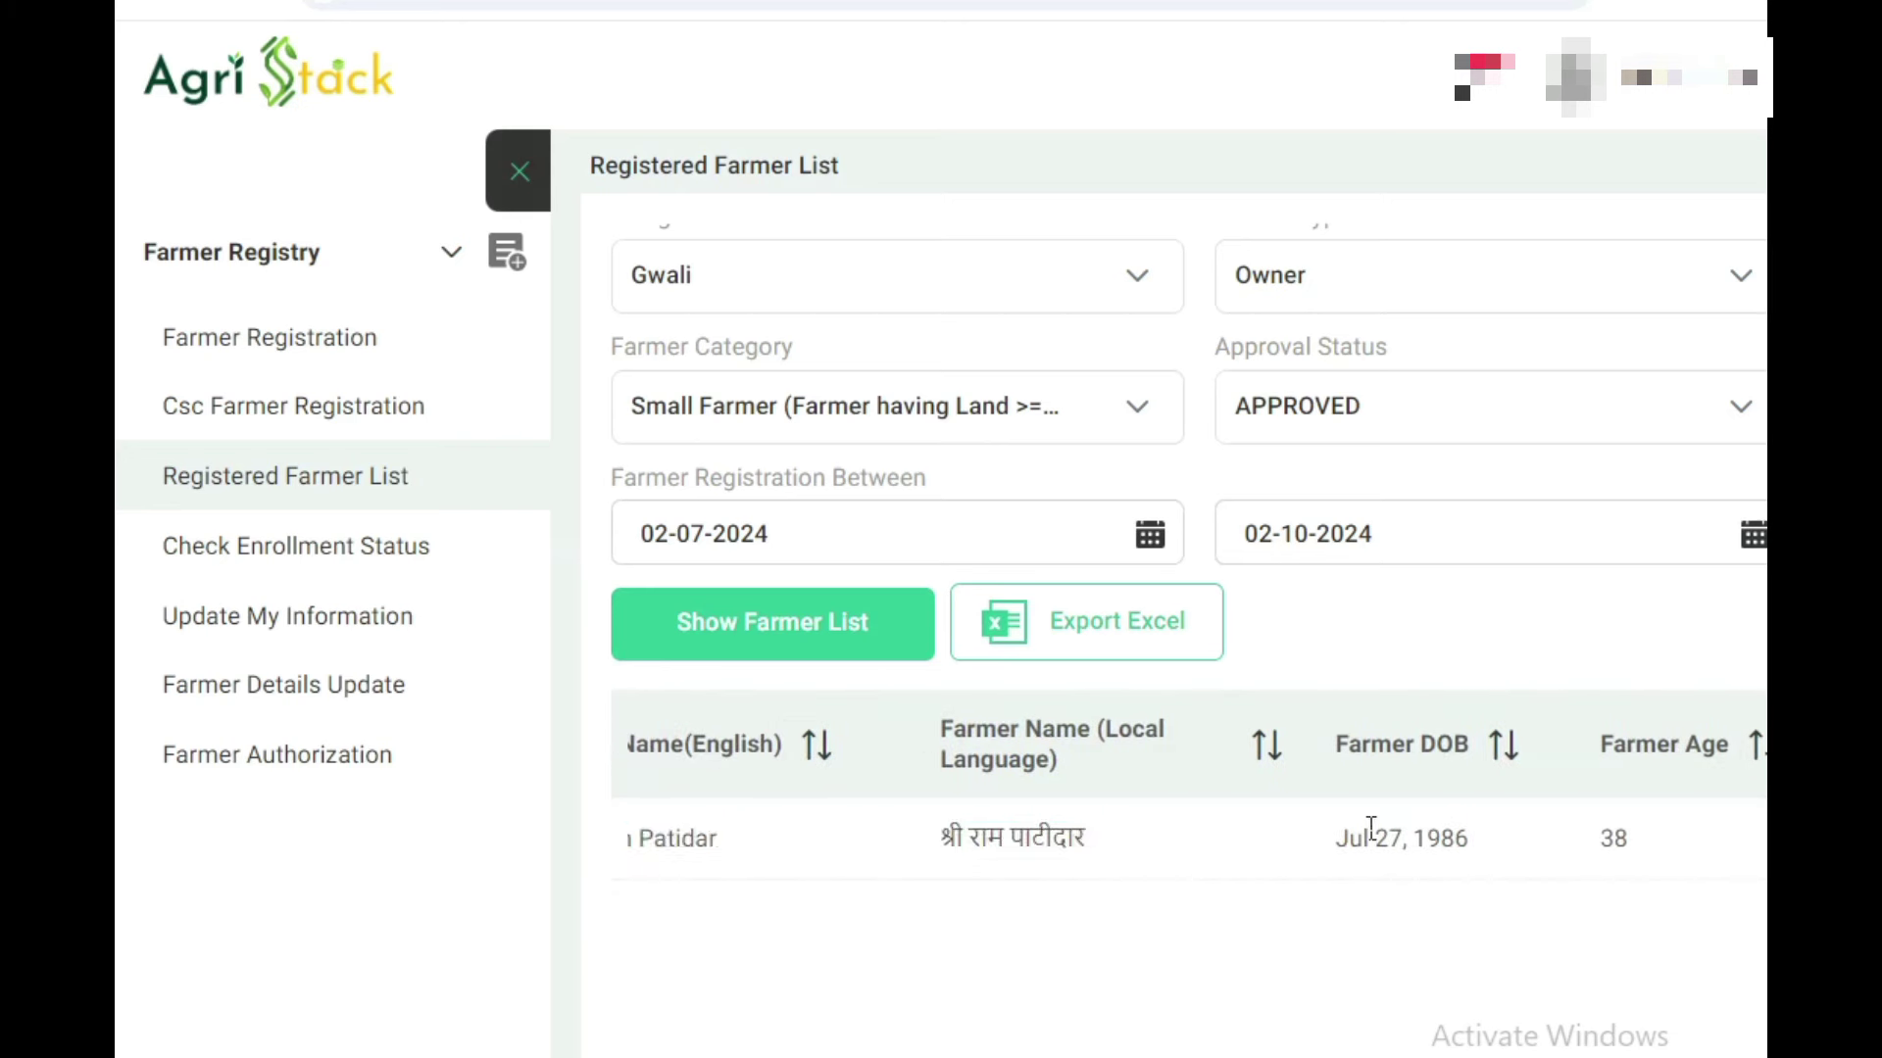
left_click_drag(1334, 828, 1614, 835)
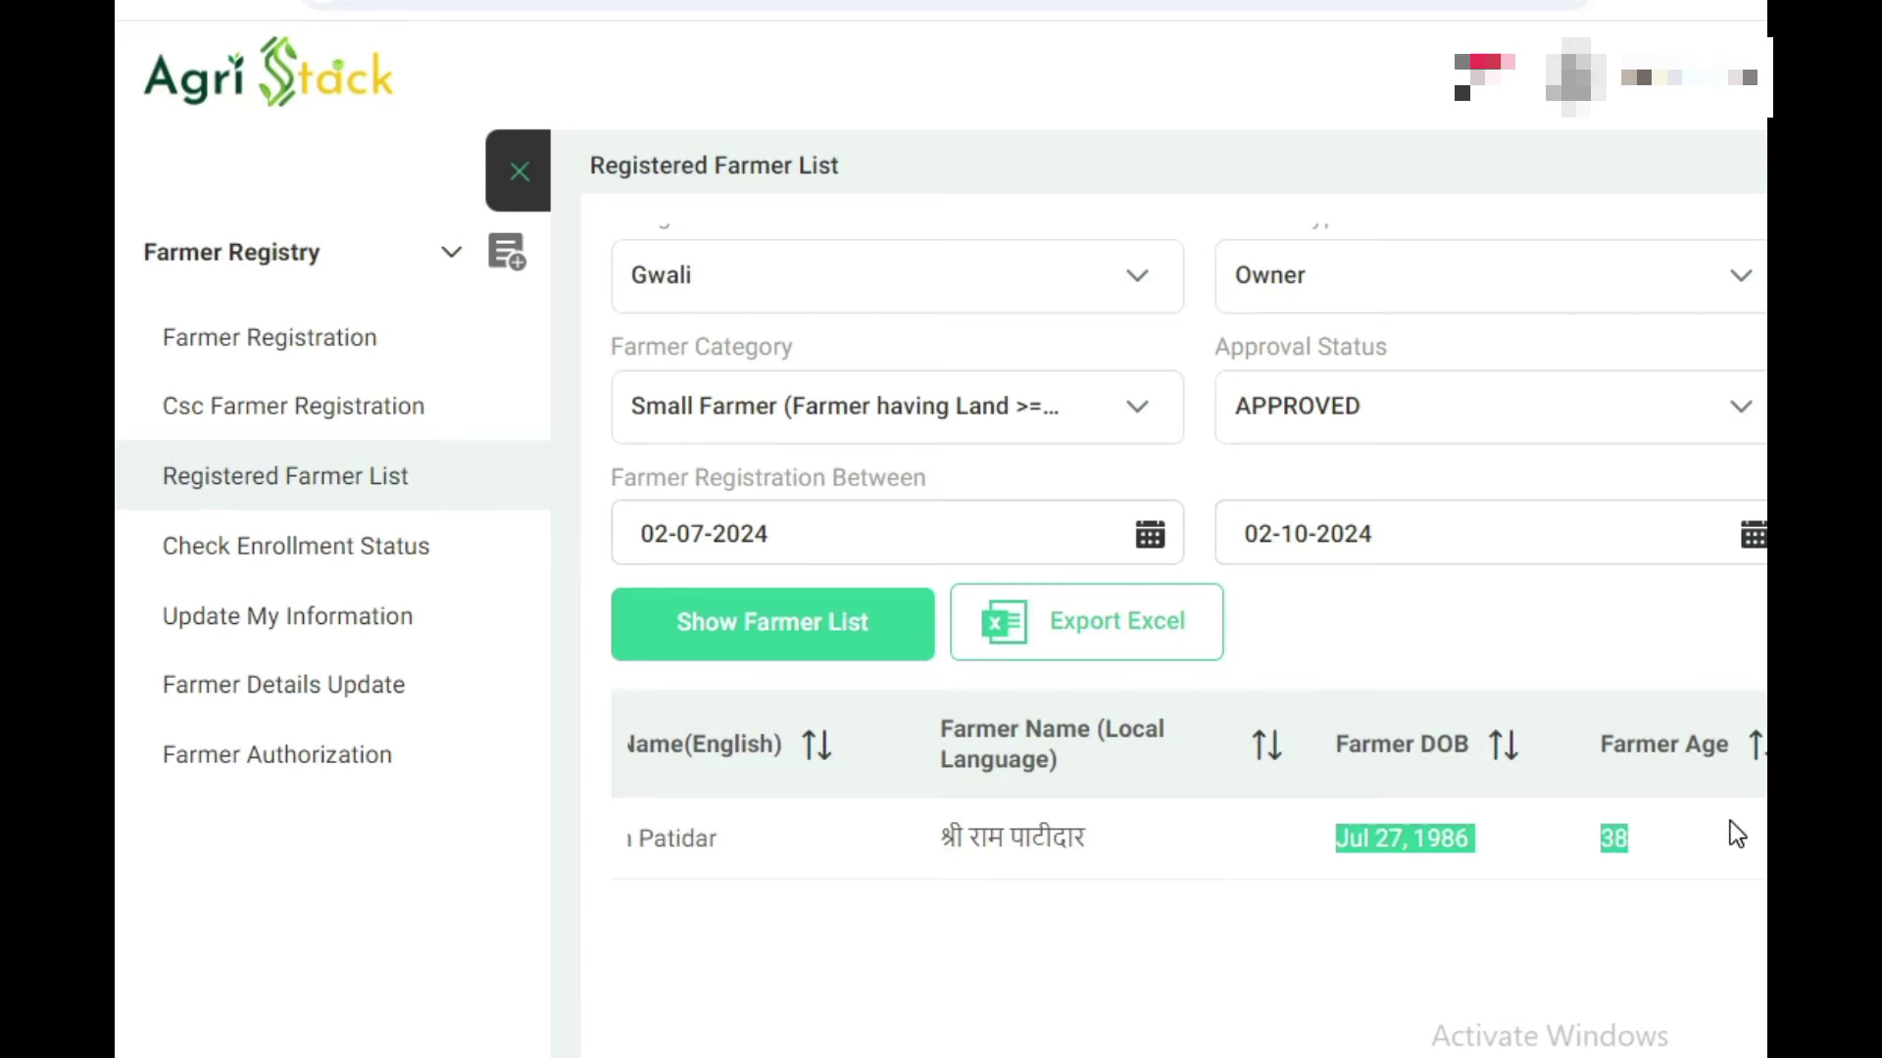
mouse_move(1731, 834)
left_mouse_down()
mouse_move(1743, 821)
mouse_move(1532, 821)
mouse_move(1764, 833)
left_mouse_up()
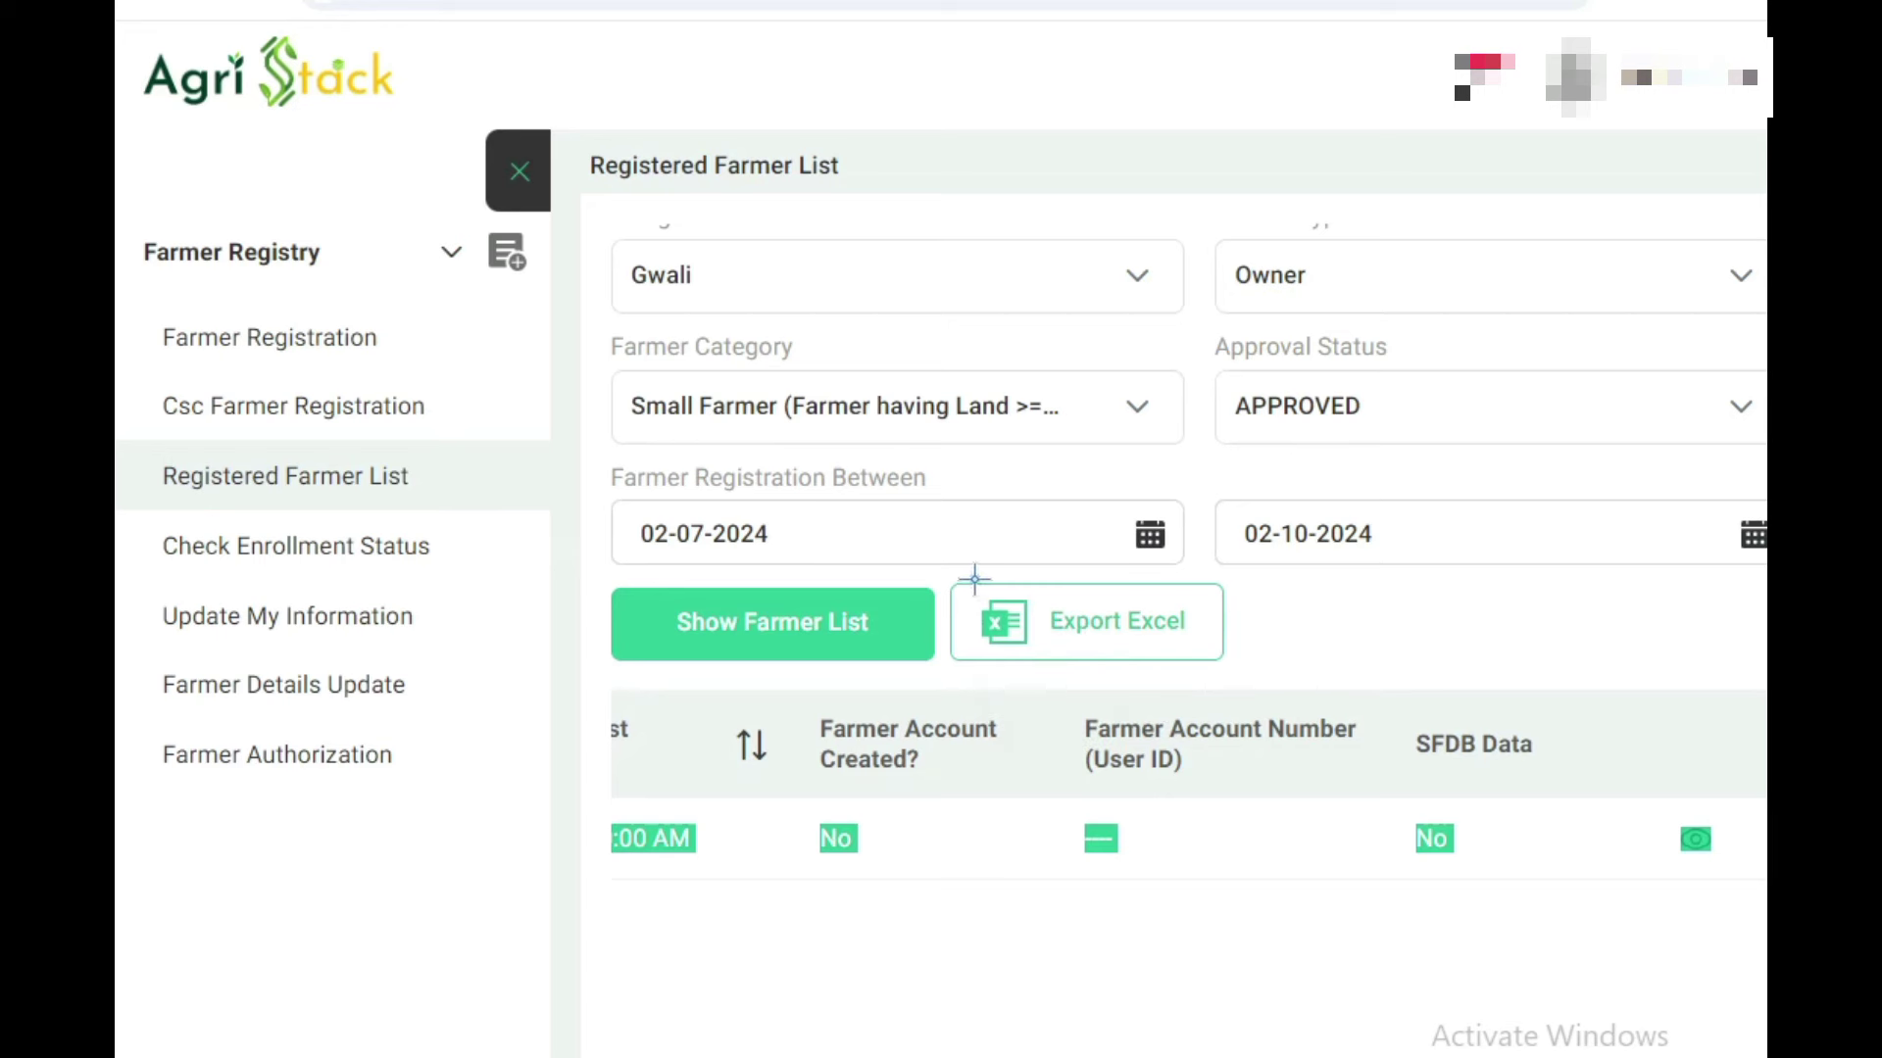
Step: Export the filtered Registered Farmer List to Excel and open the downloaded workbook
left_click_drag(974, 579, 1207, 651)
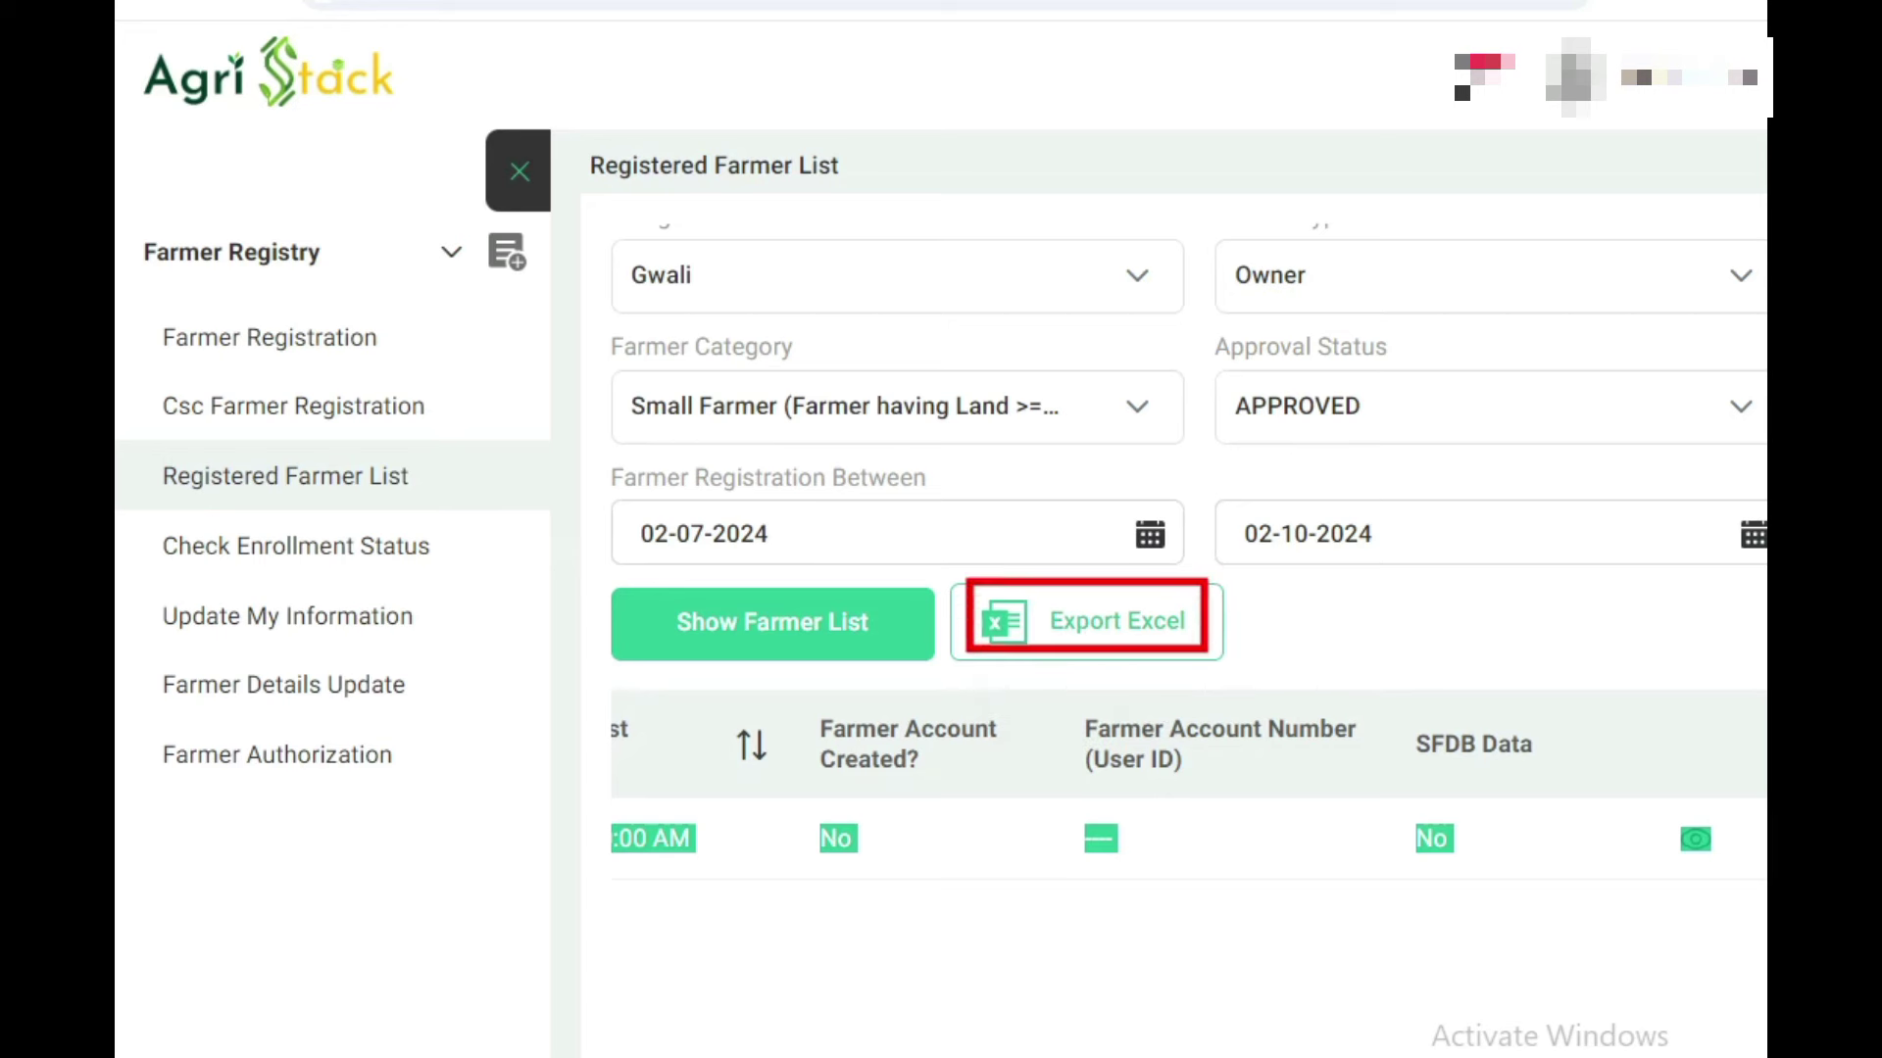
left_click(1077, 627)
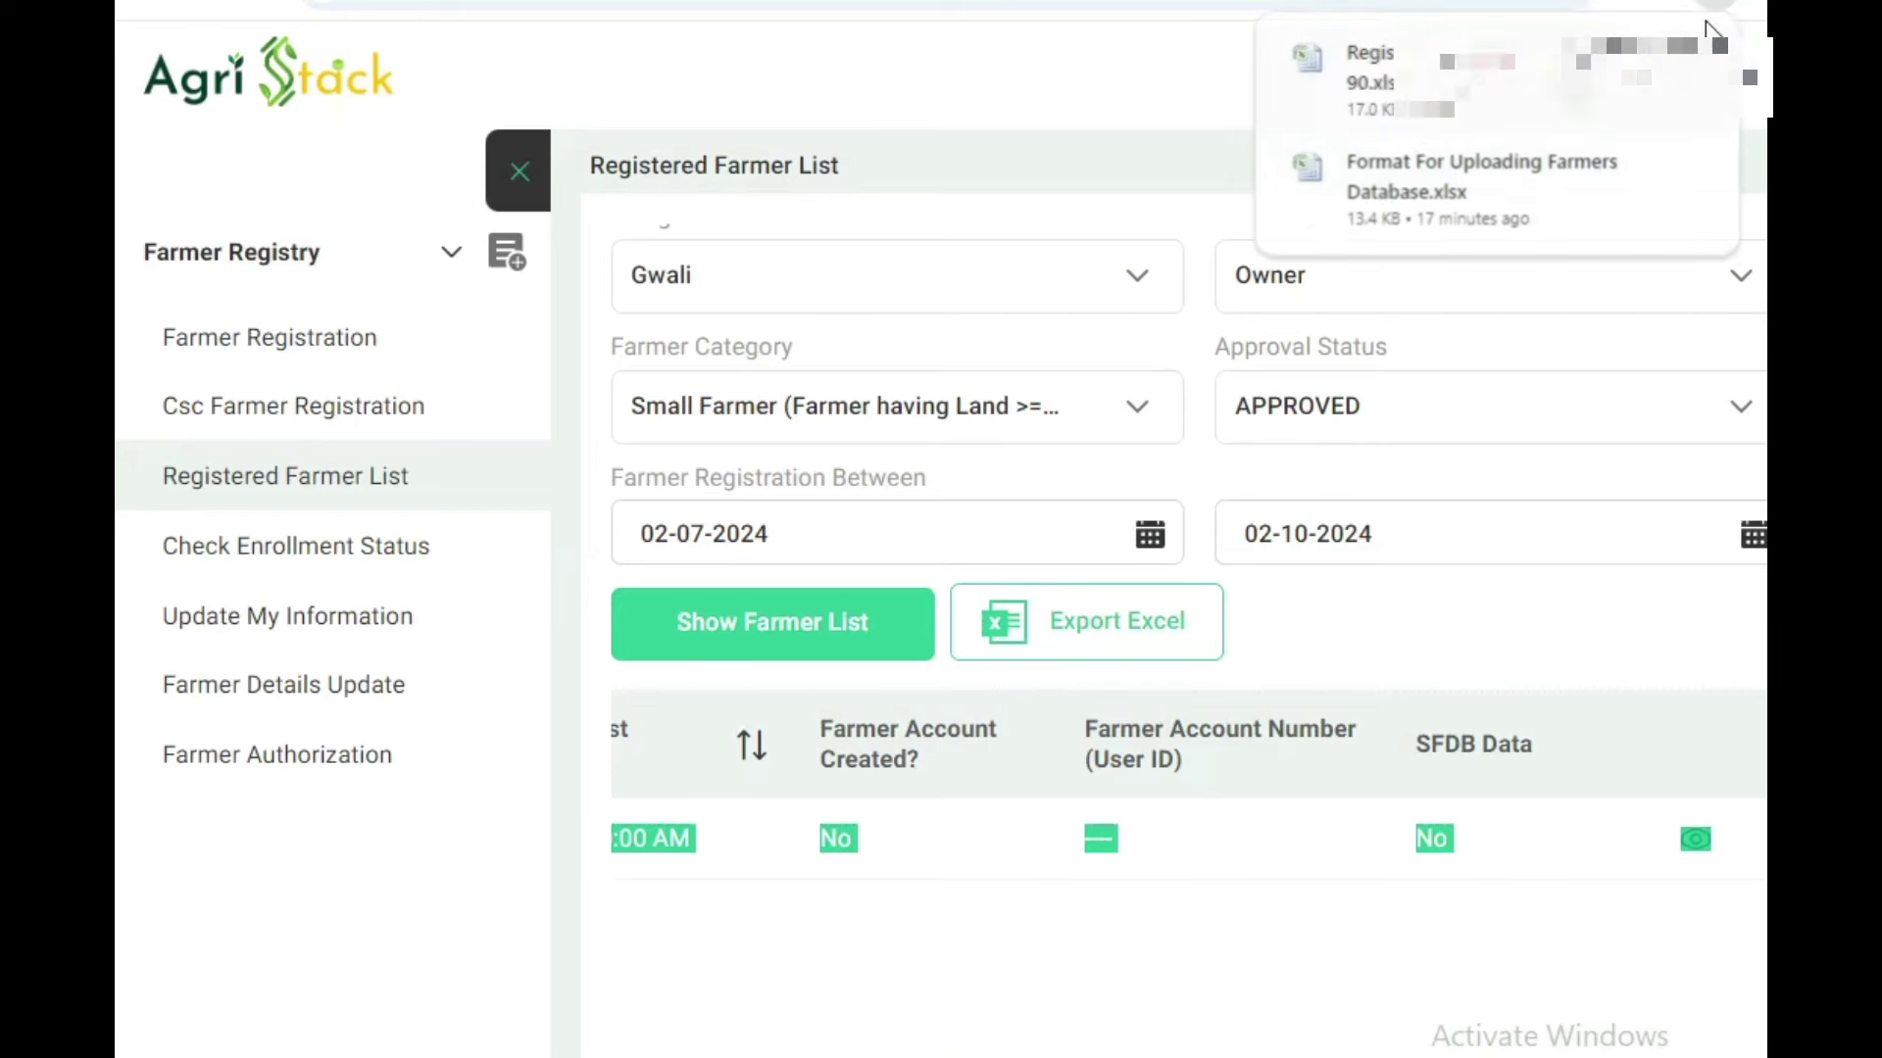
left_click(1319, 147)
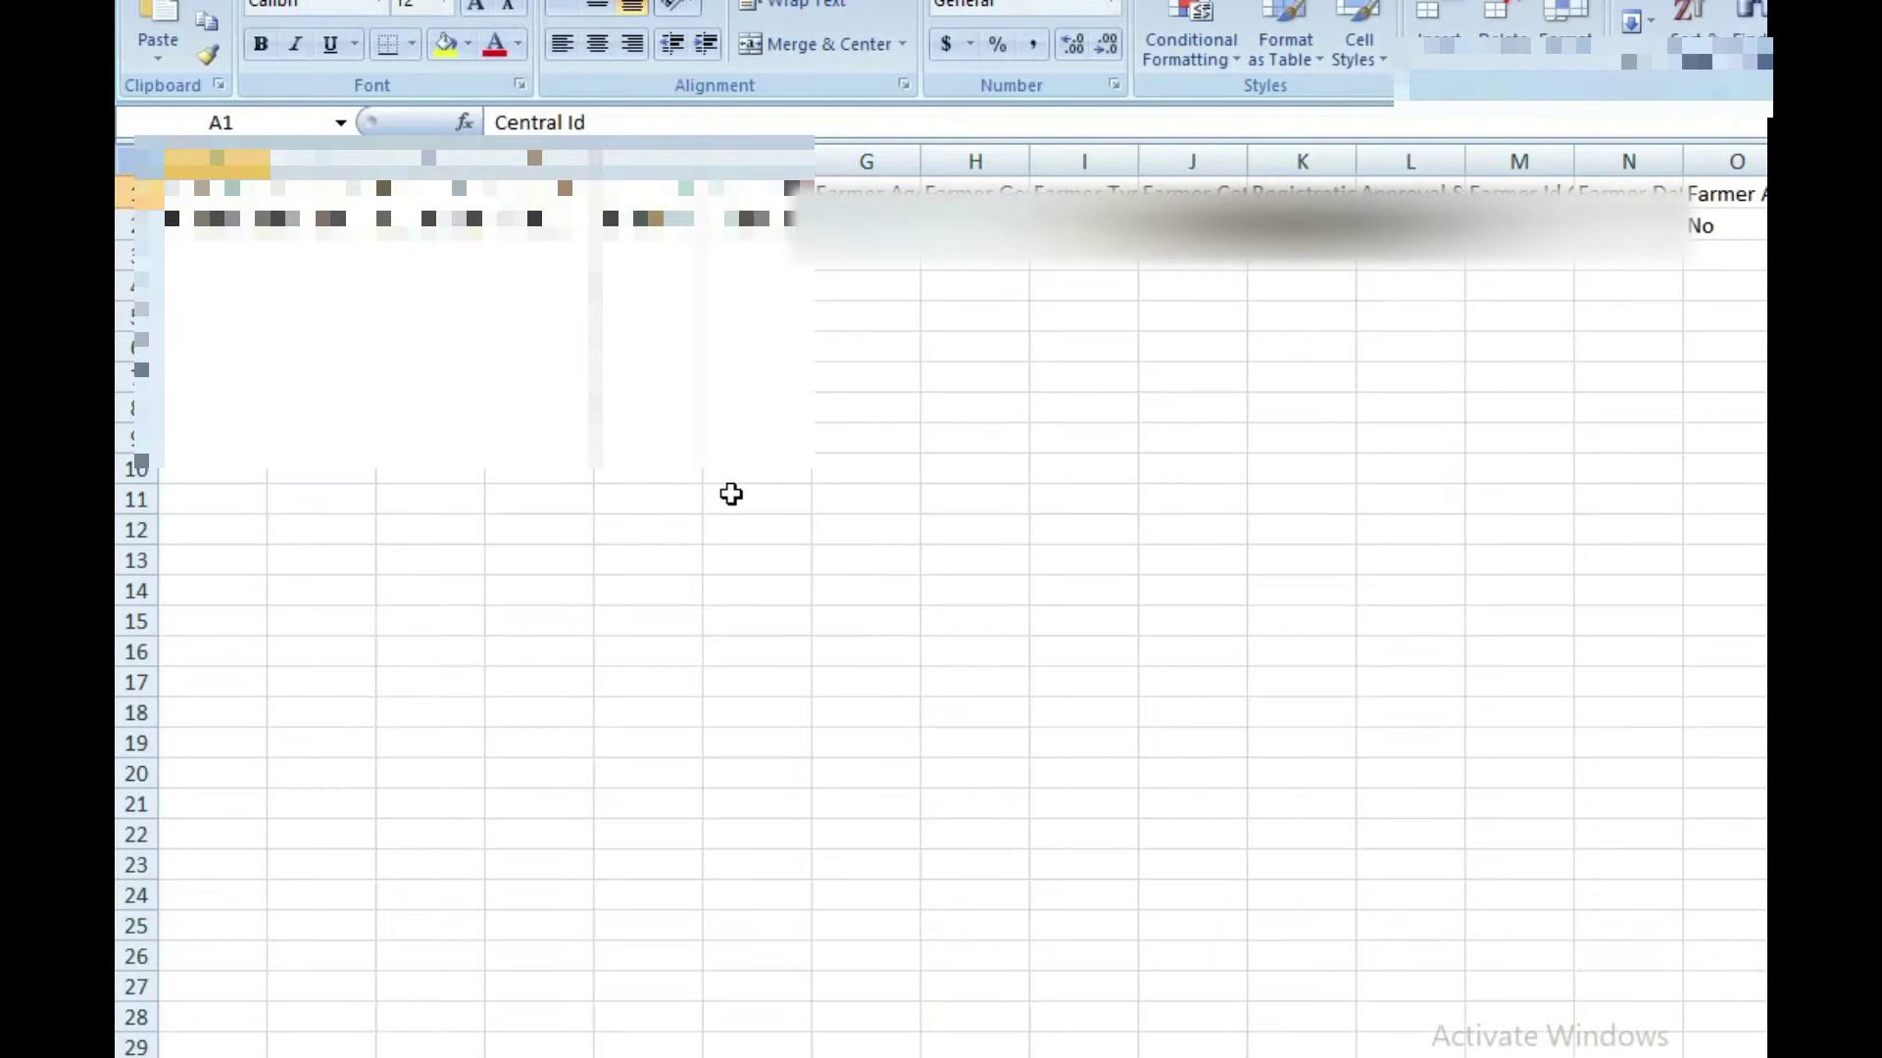
Step: Select the exported farmer data from the Central Id header to the last used cell and examine its columns
key("ctrl+shift+End")
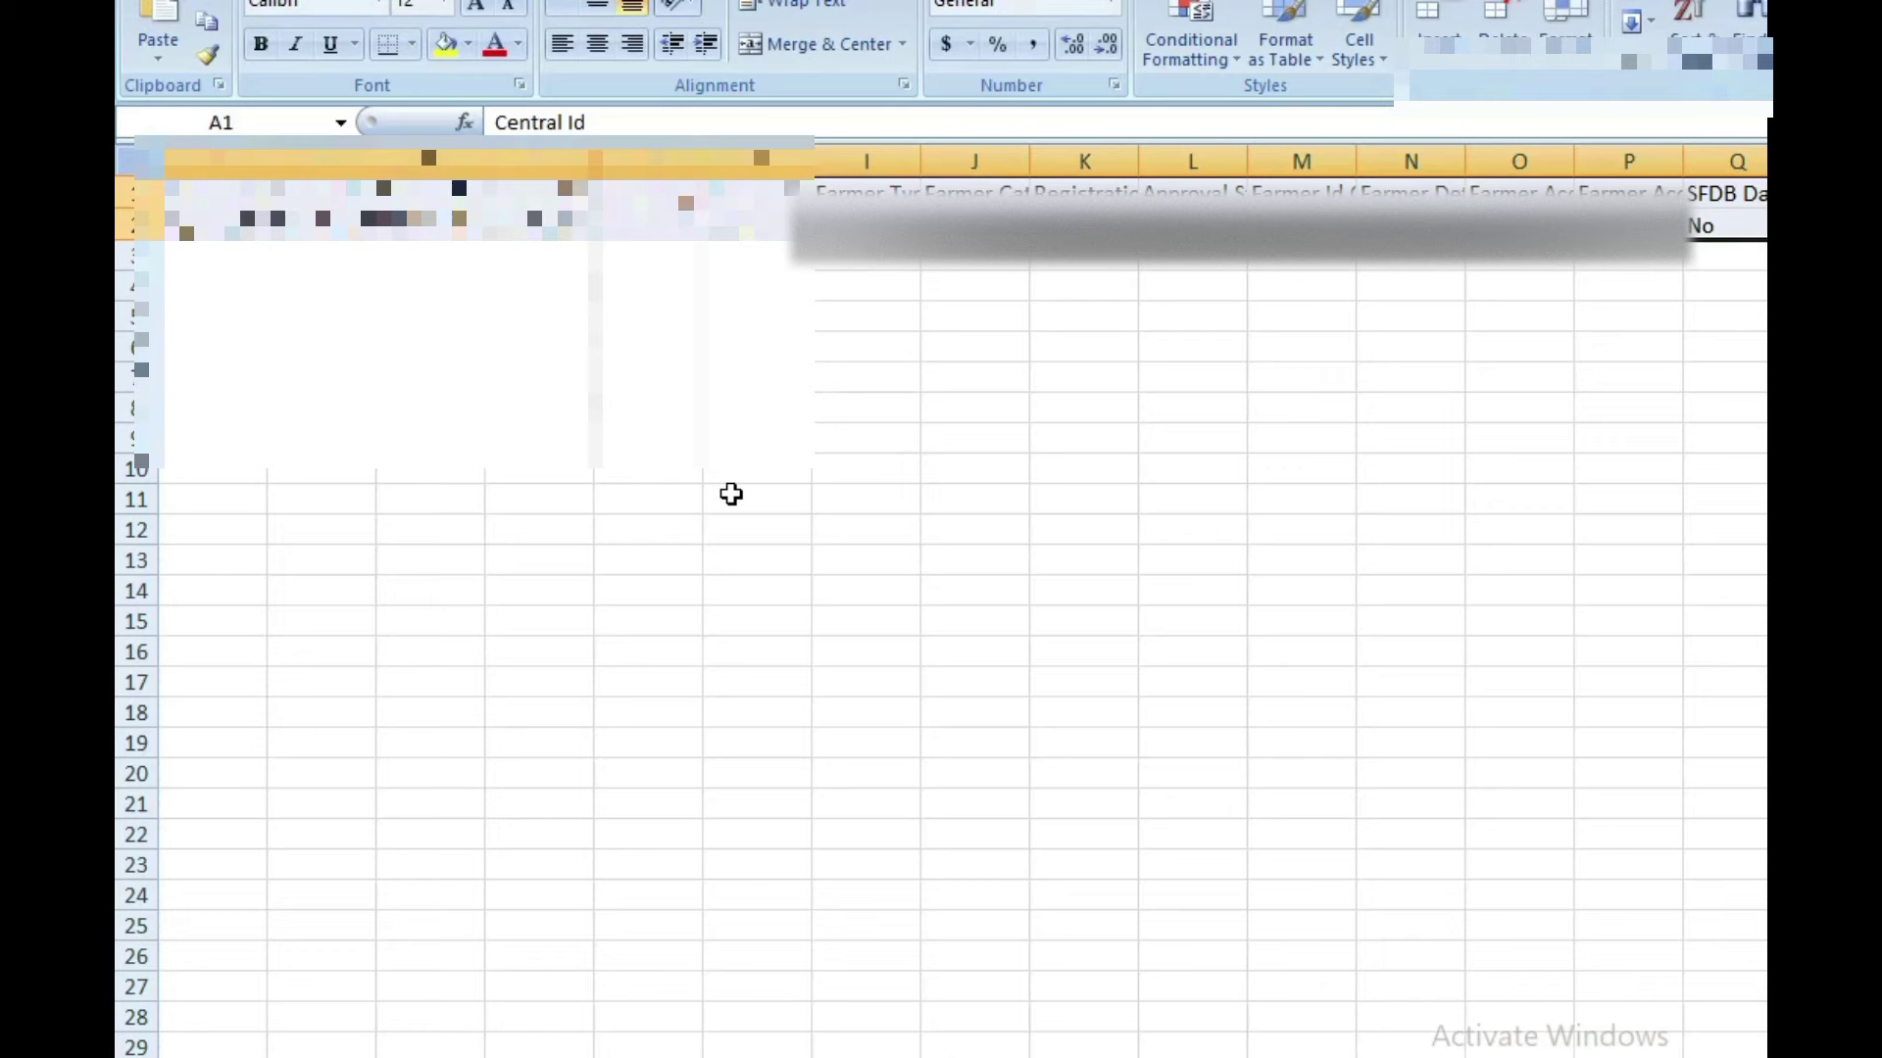
key("ctrl+r")
key("ctrl+z")
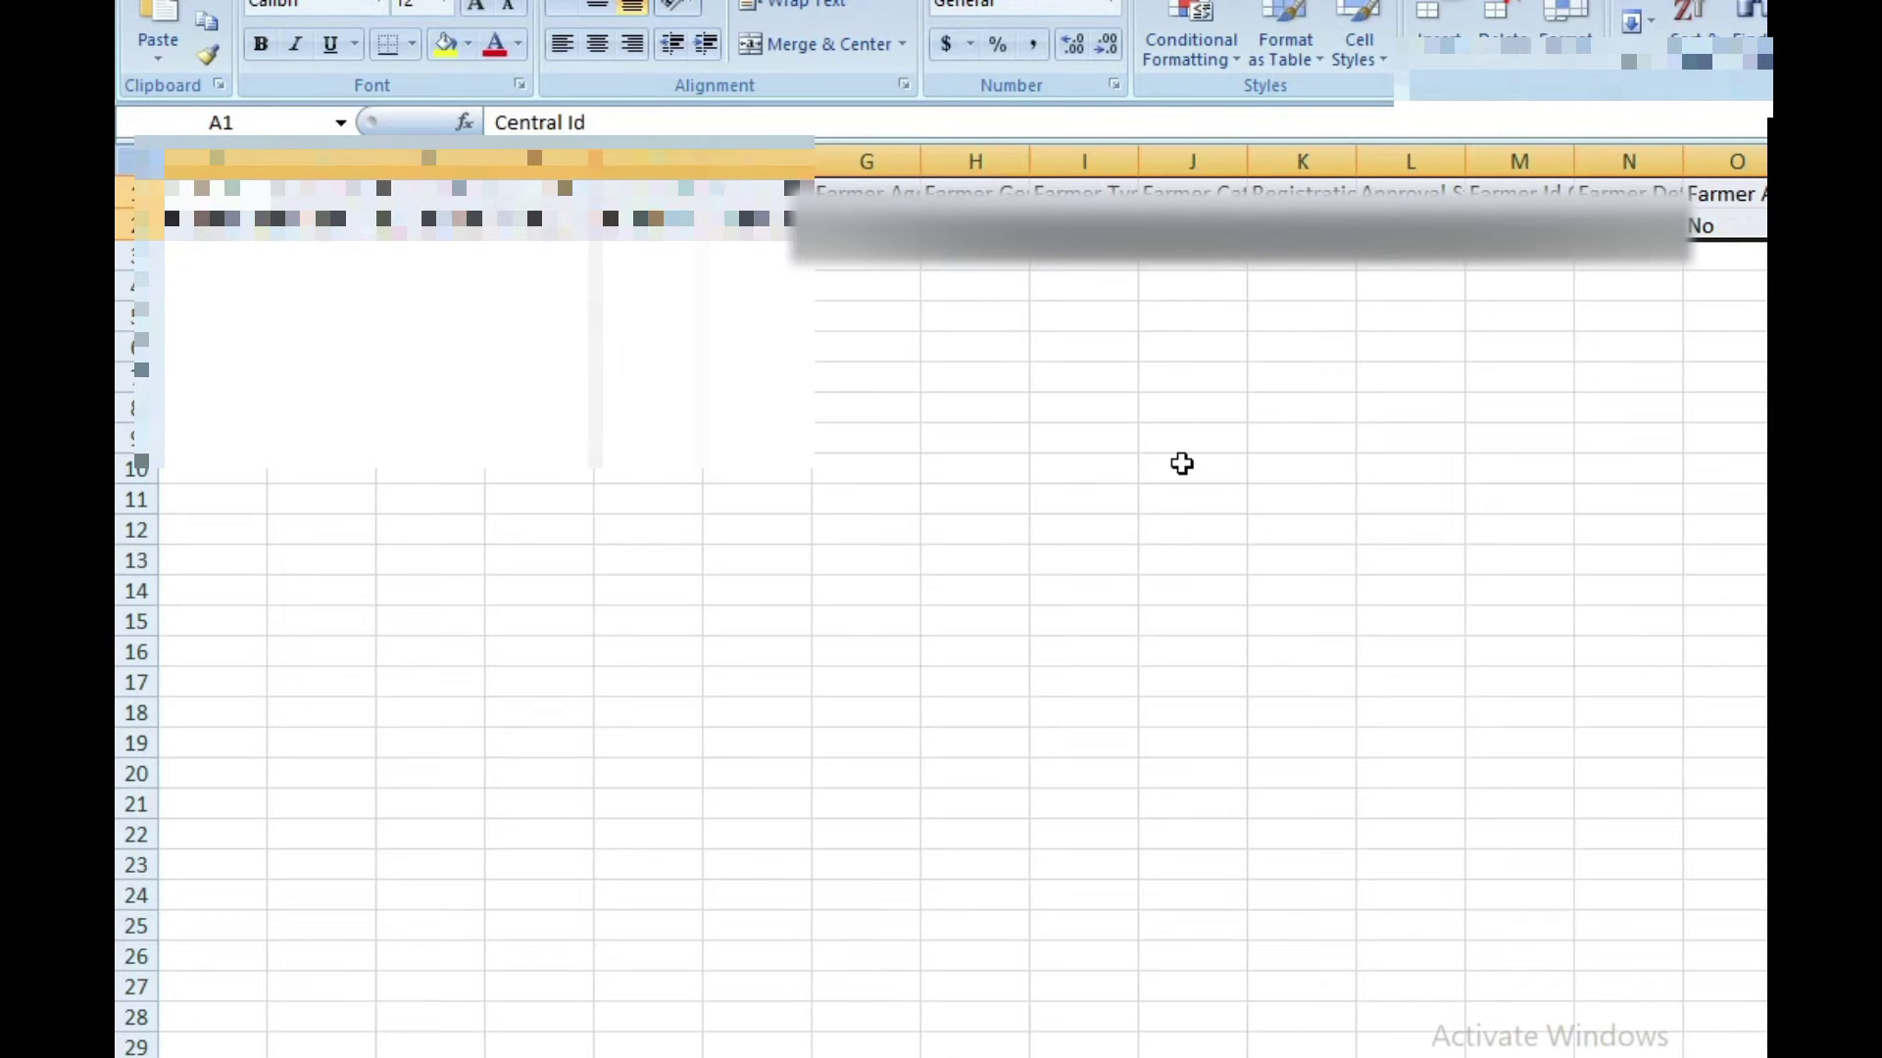
scroll(1206, 470, "up", 2, "ctrl")
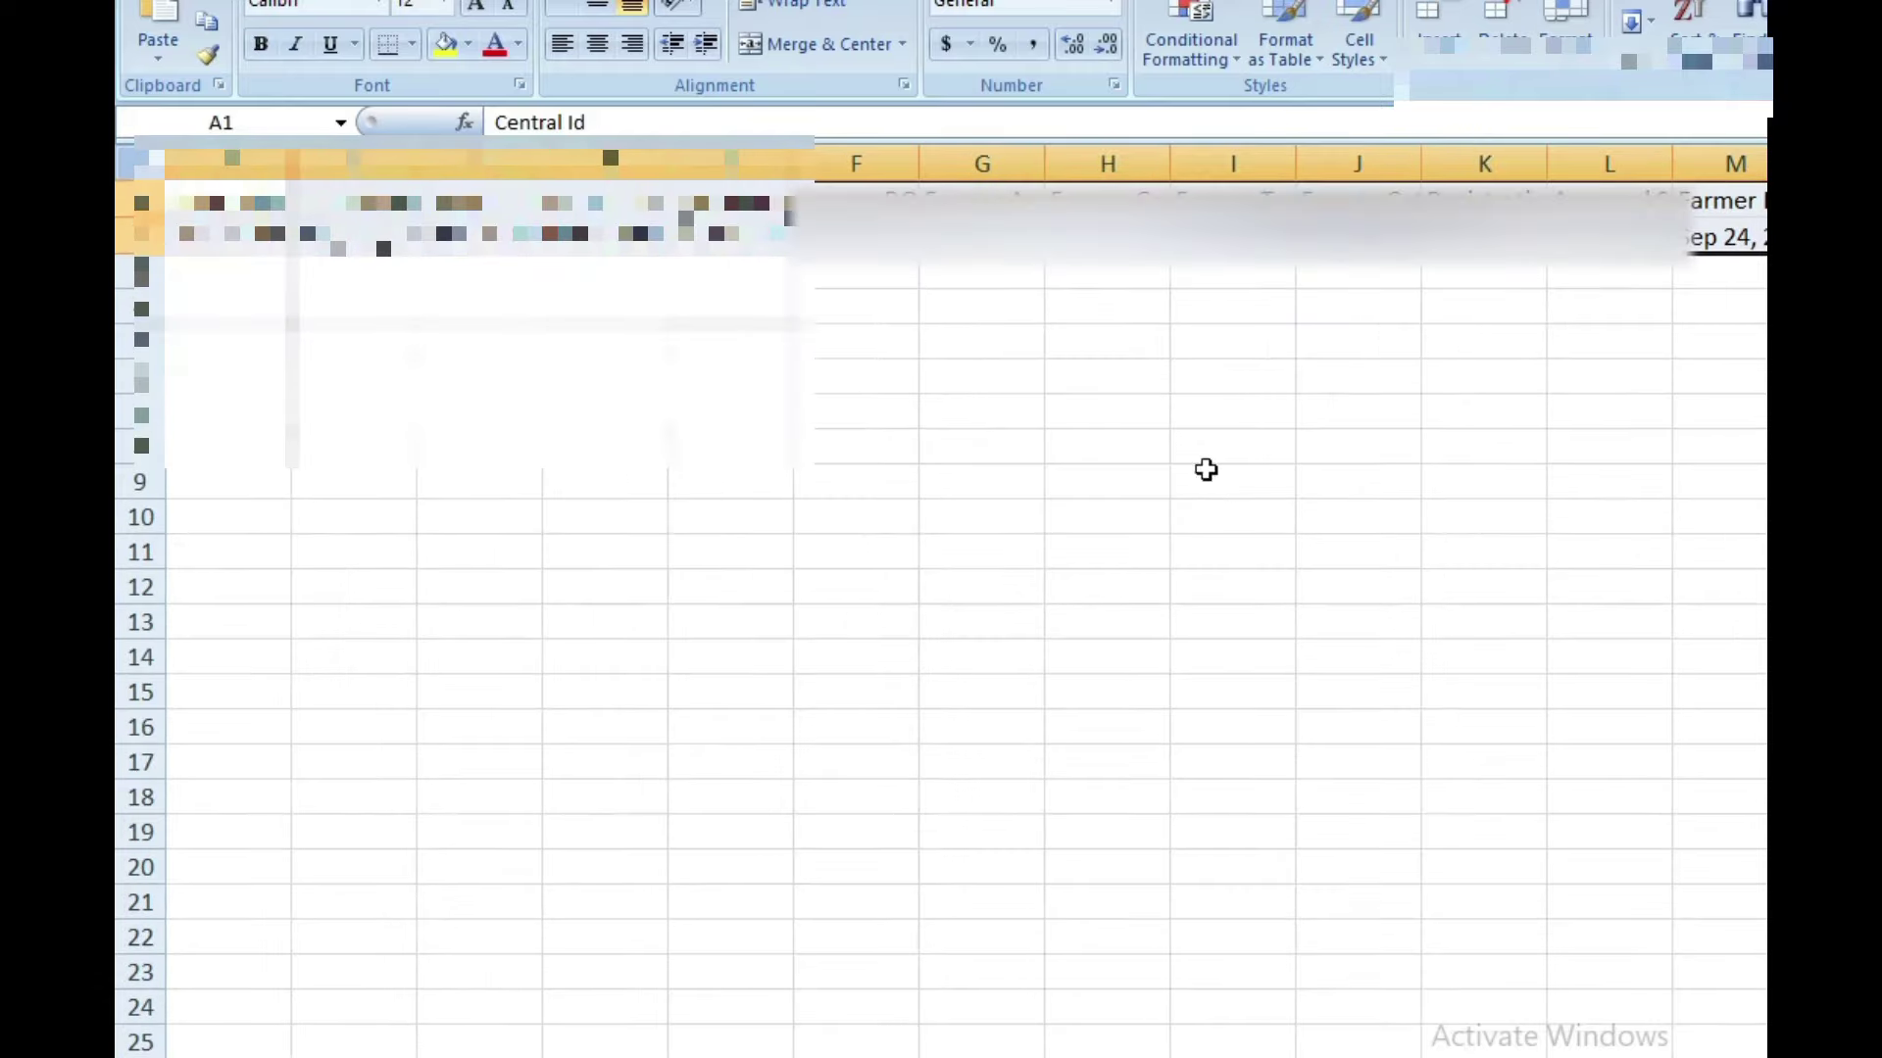
scroll(1205, 470, "up", 1, "ctrl")
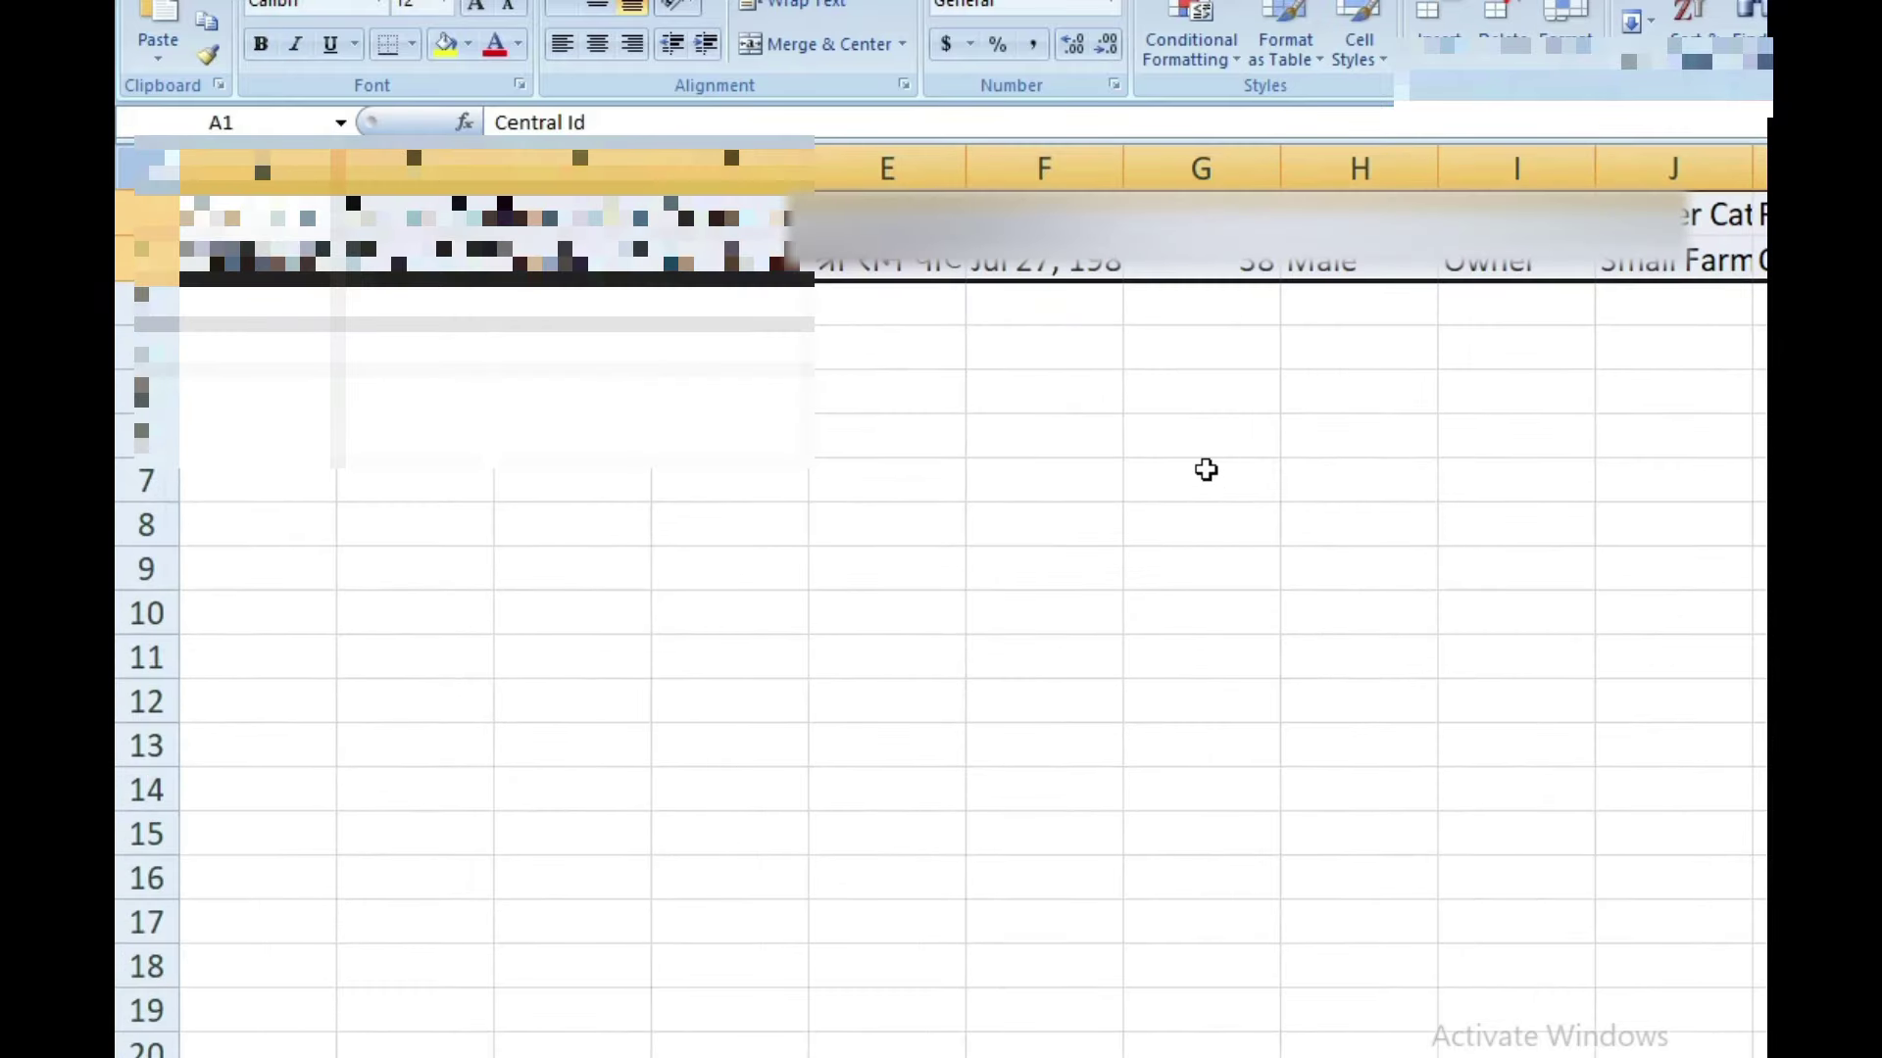
scroll(1206, 470, "up", 1, "ctrl")
scroll(1205, 469, "down", 3, "ctrl")
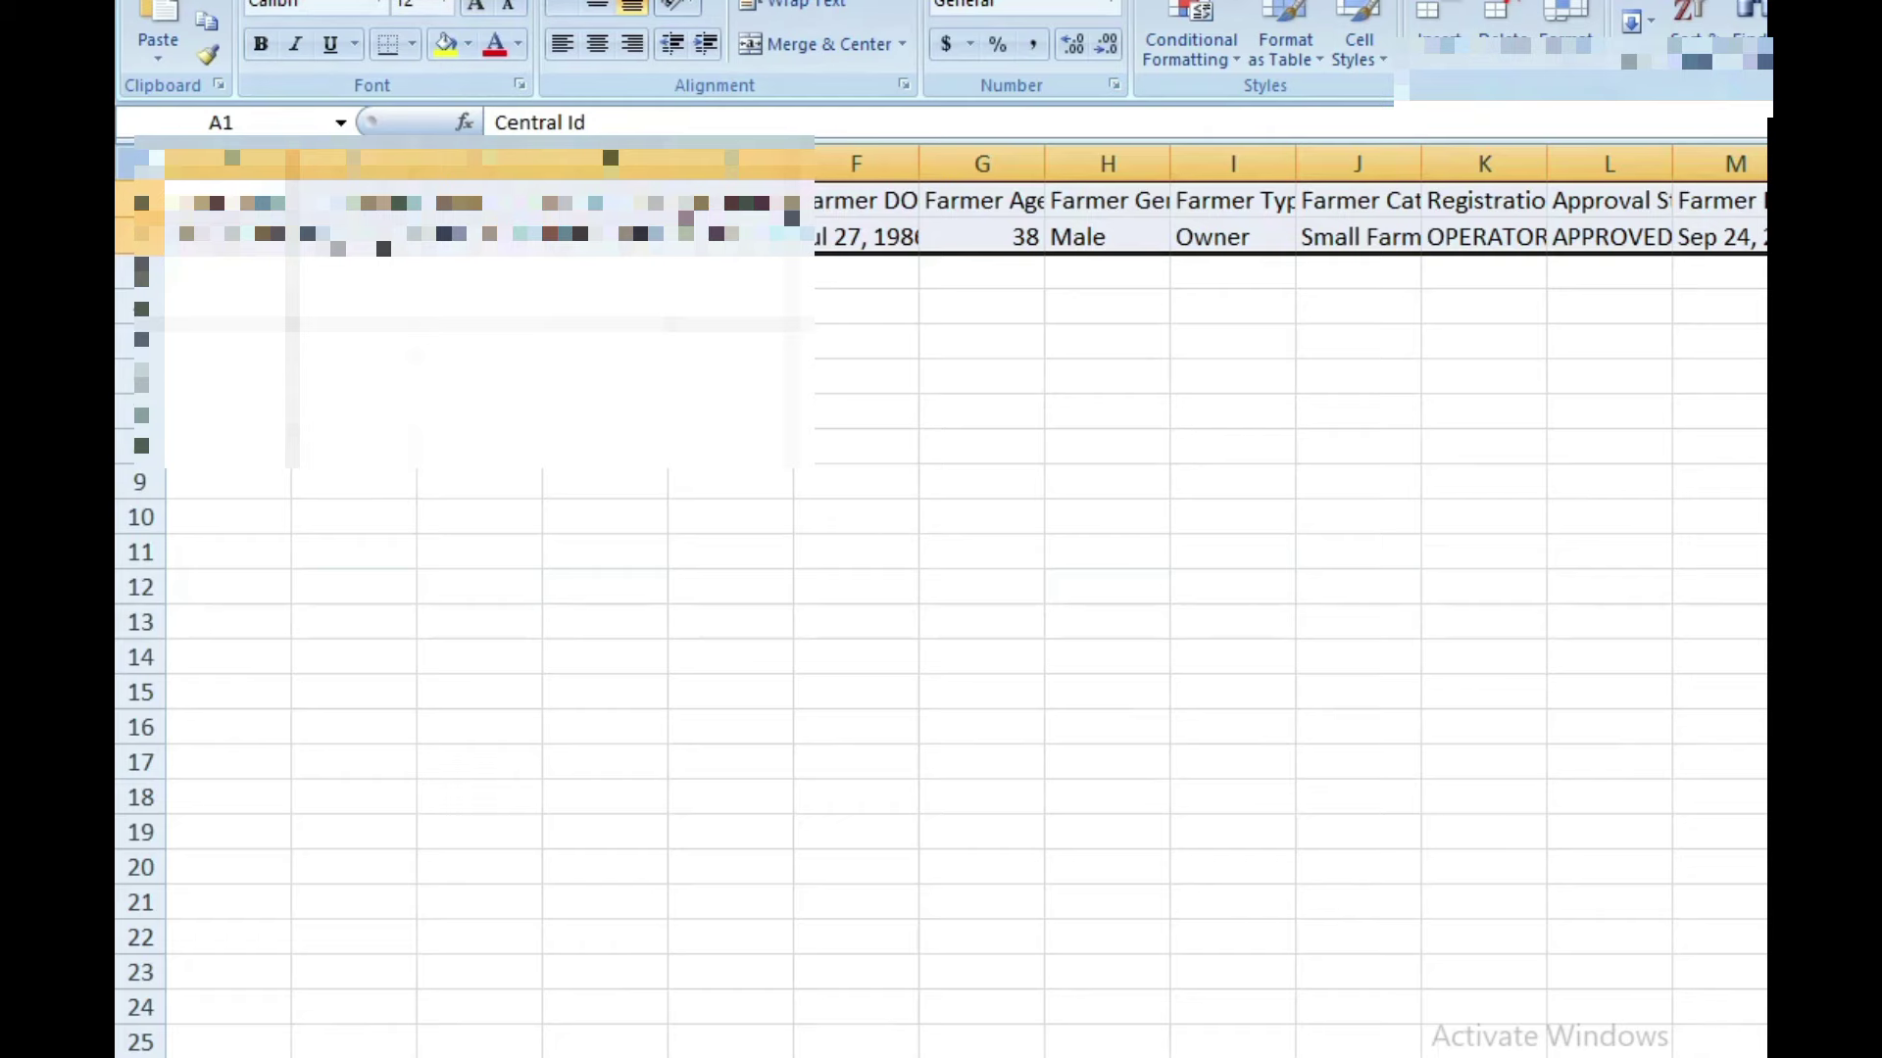
Step: Show the print preview of the exported farmer list worksheet
key("alt+f")
key("w")
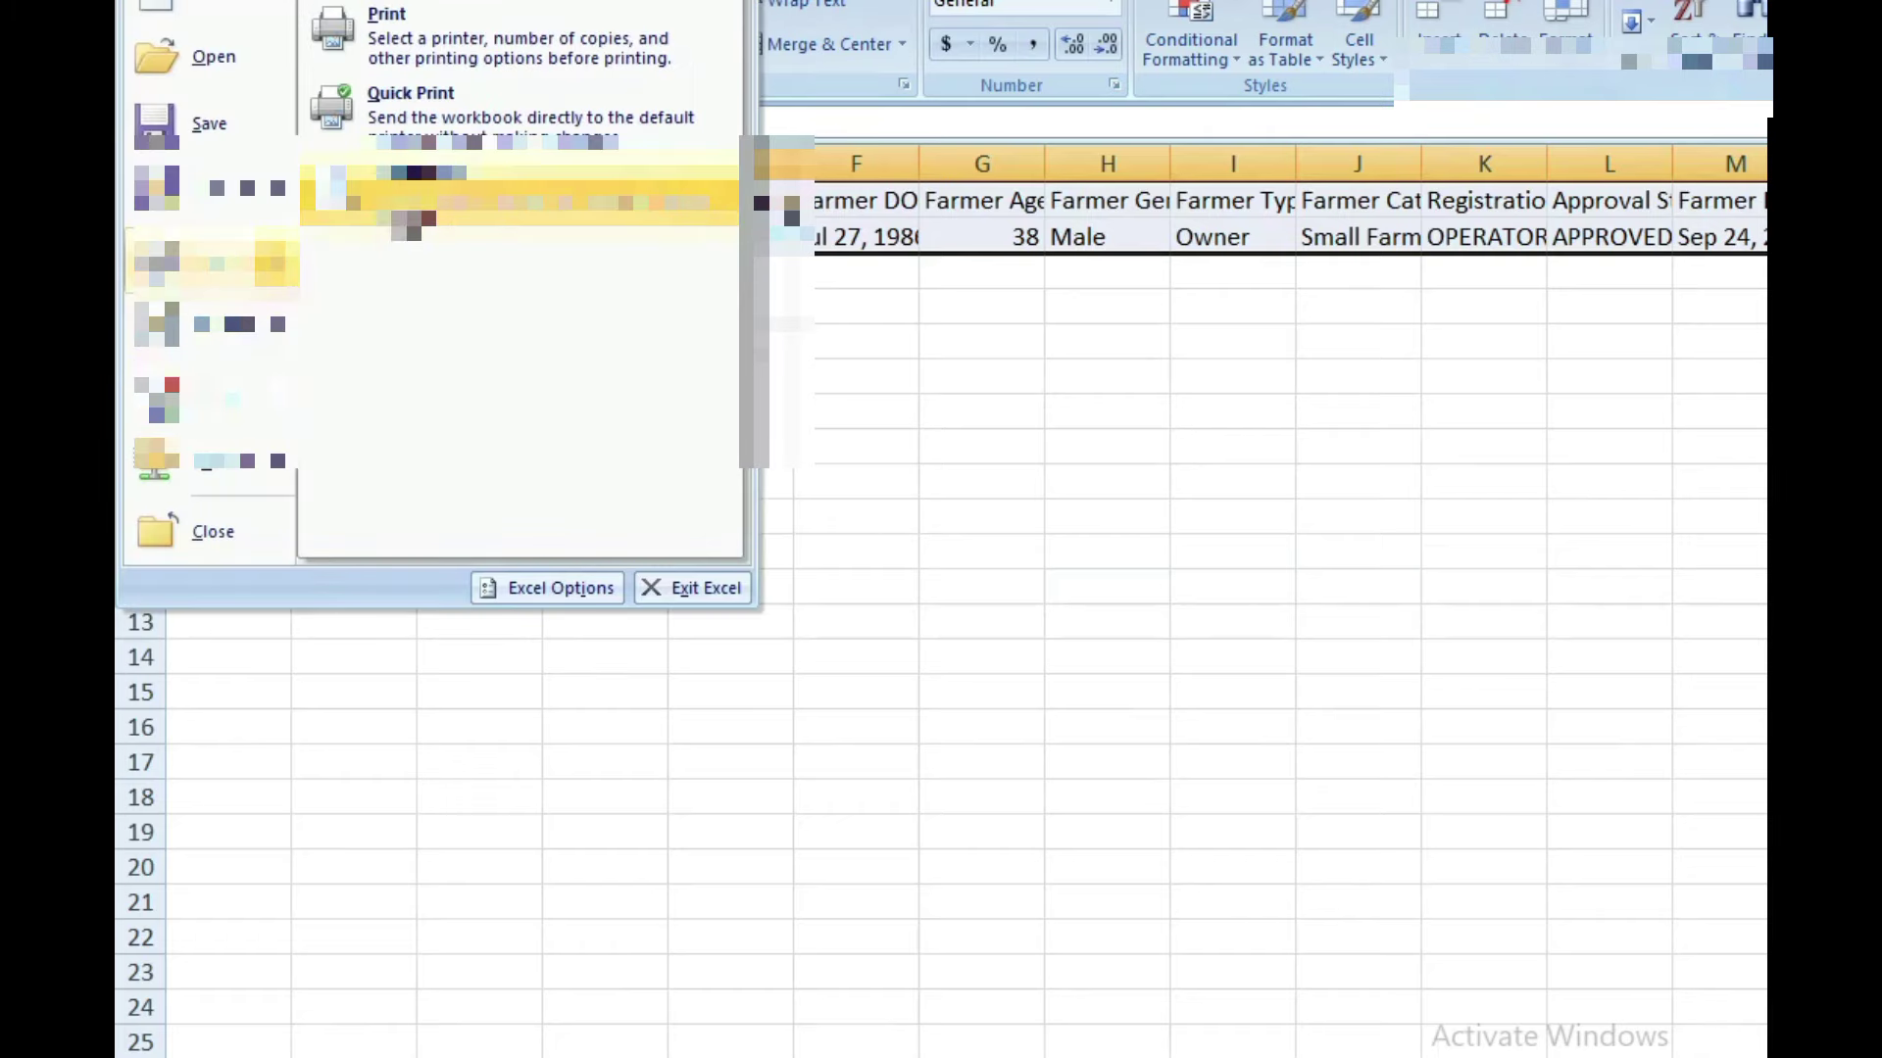
key("v")
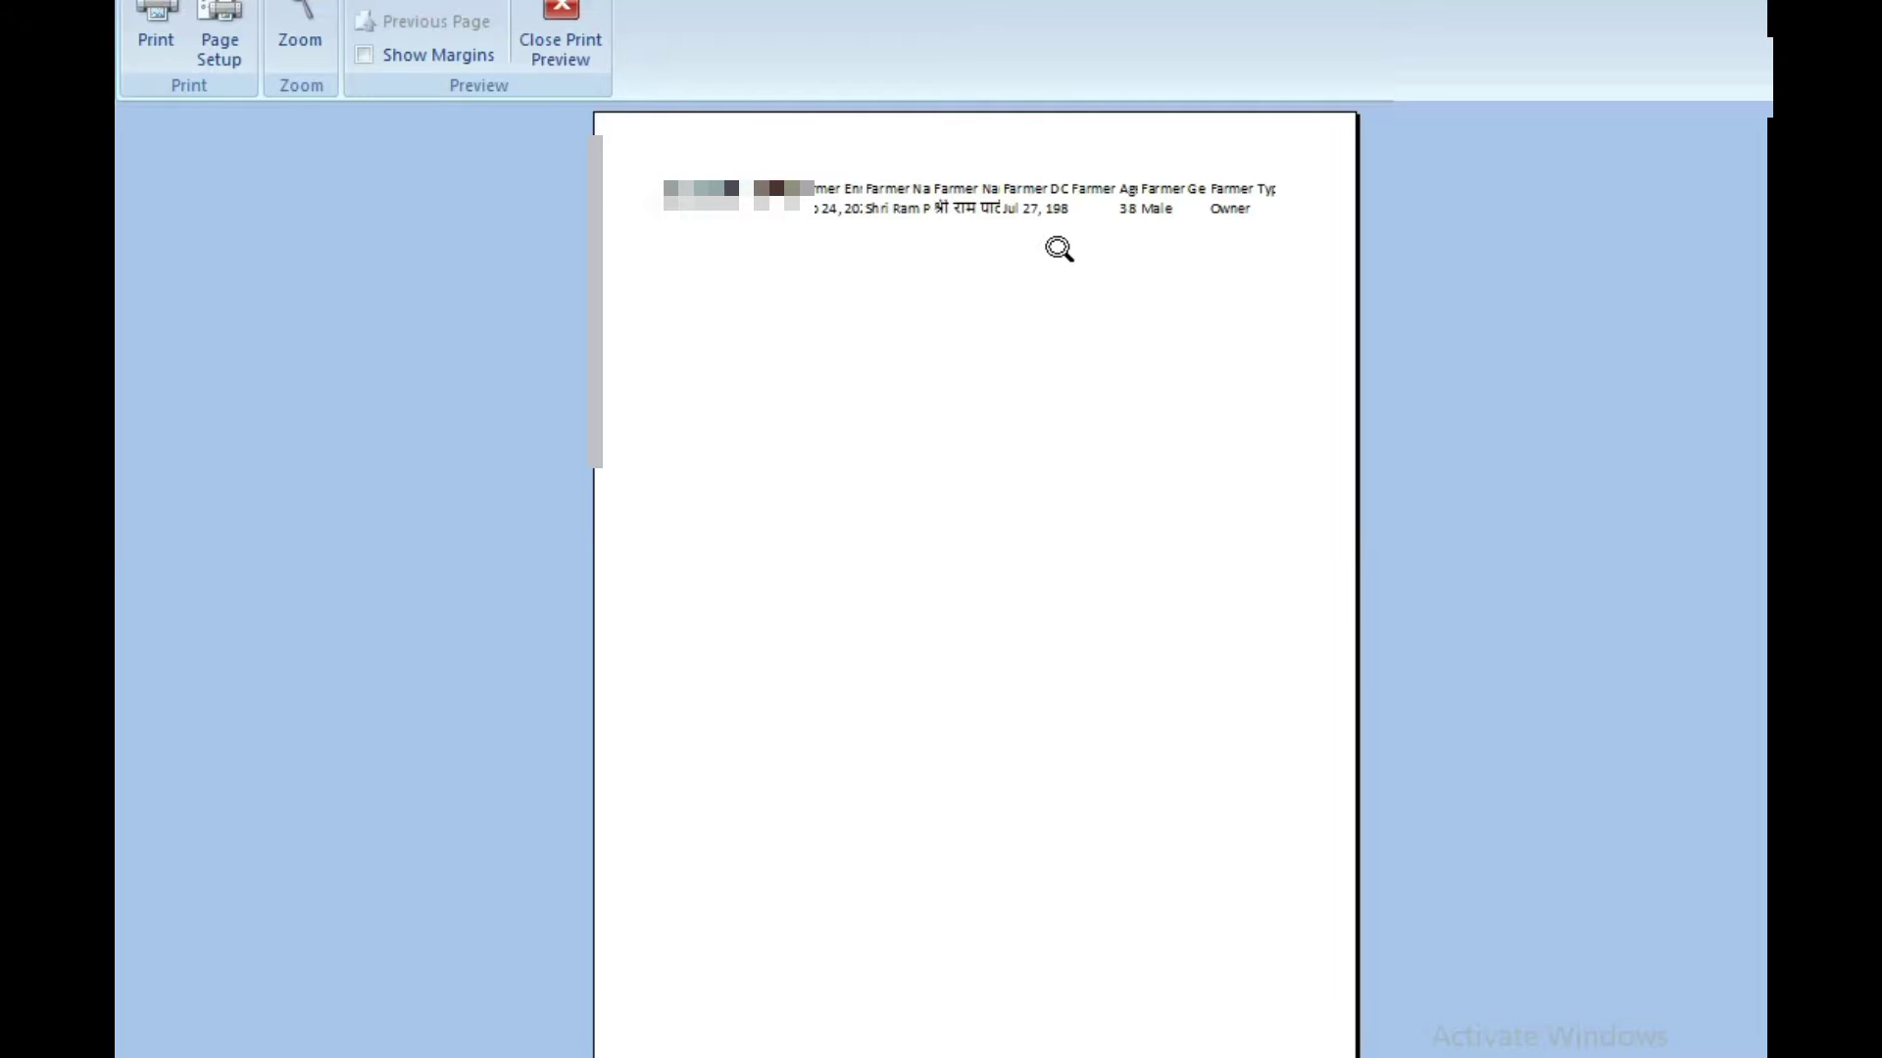